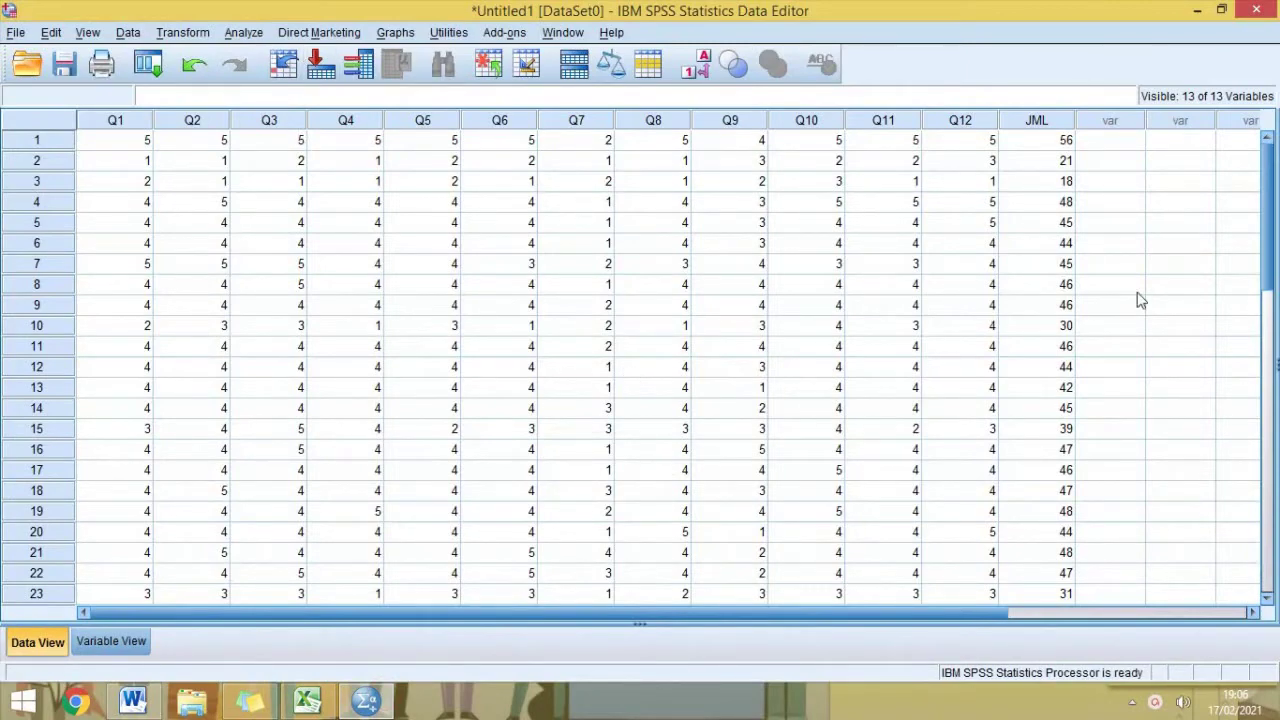
Run a two-tailed Pearson bivariate correlation on all variables, Q1 to Q12 and JML, with significant correlations flagged
drag(1267, 228, 1267, 328)
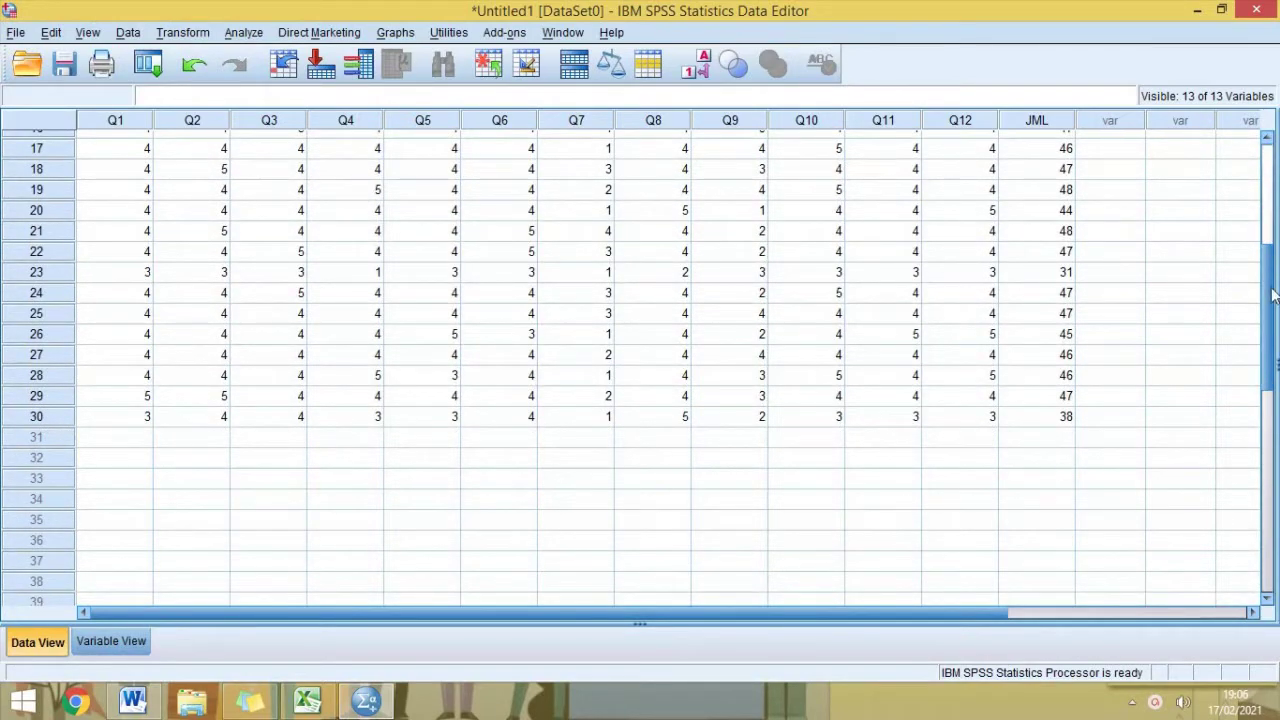
drag(1270, 295, 1270, 195)
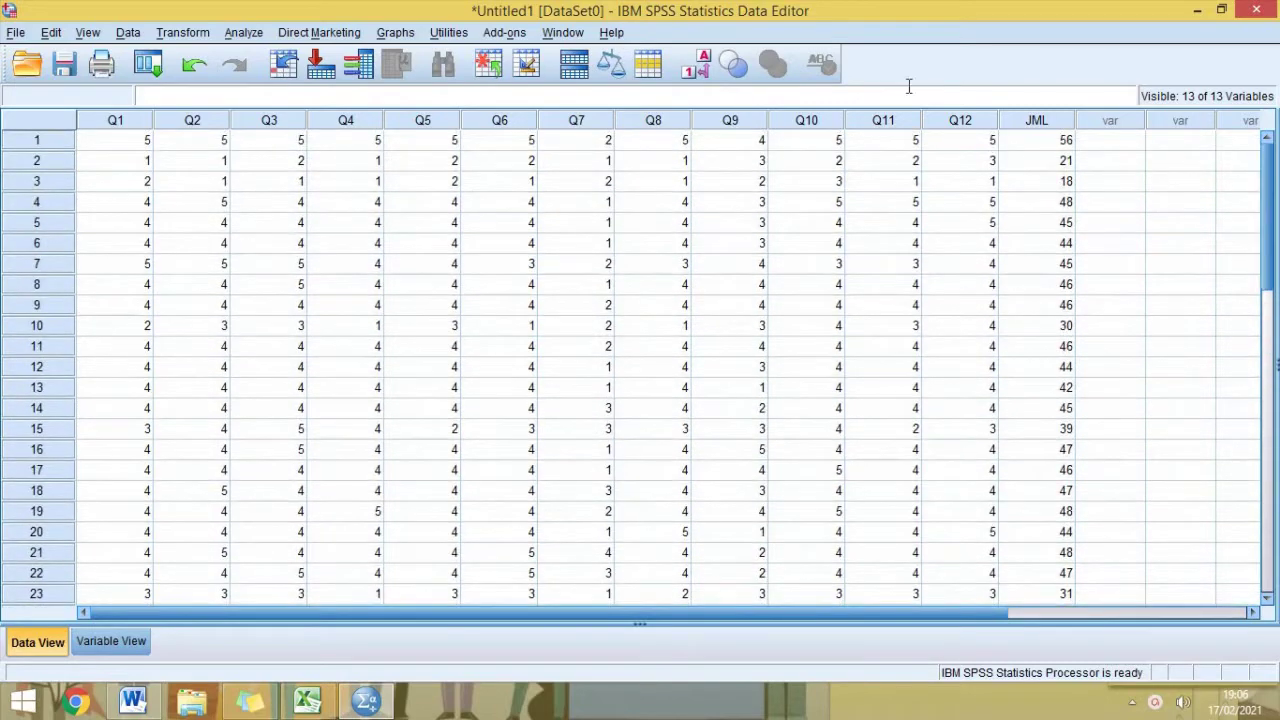
click(243, 33)
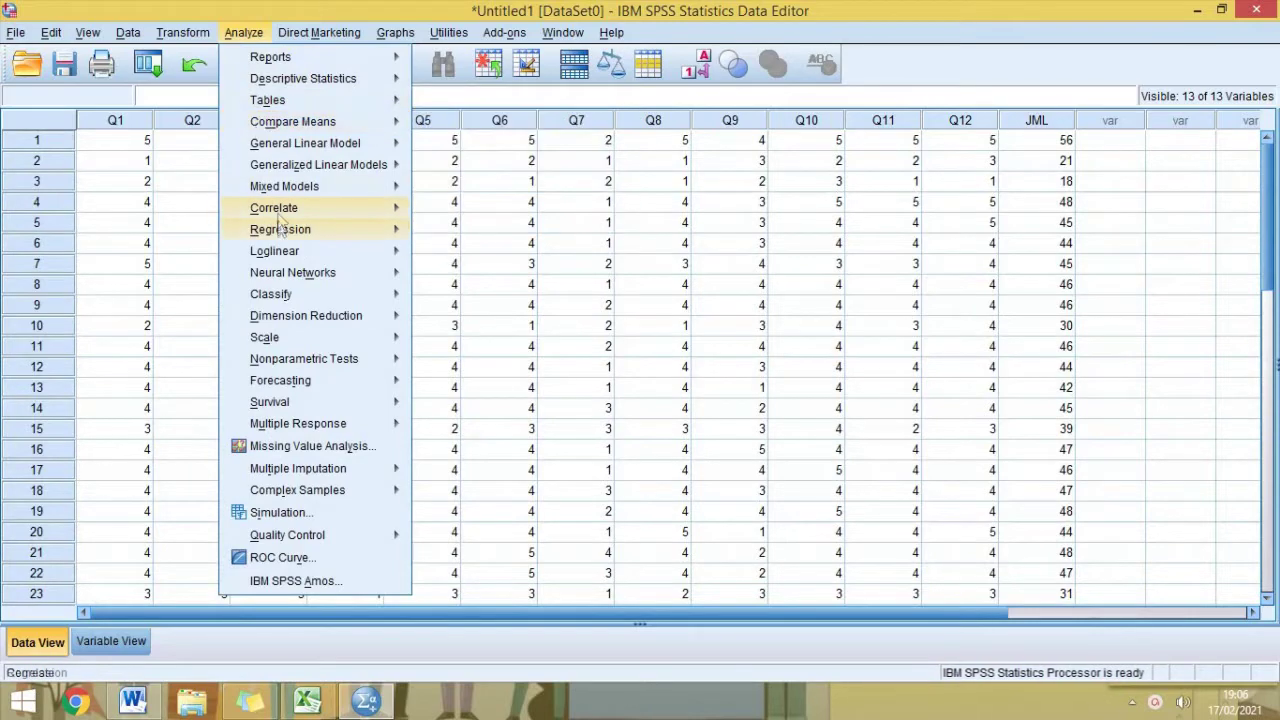
mouse_move(300, 229)
mouse_move(398, 208)
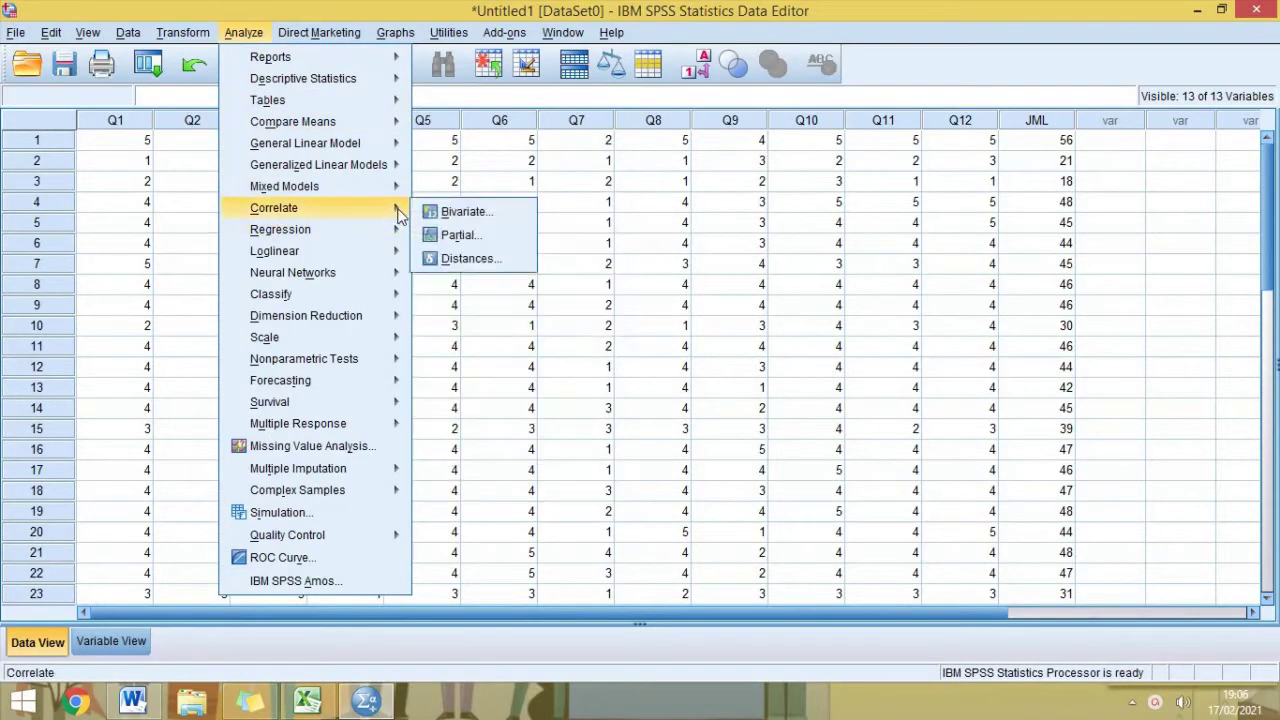
click(461, 213)
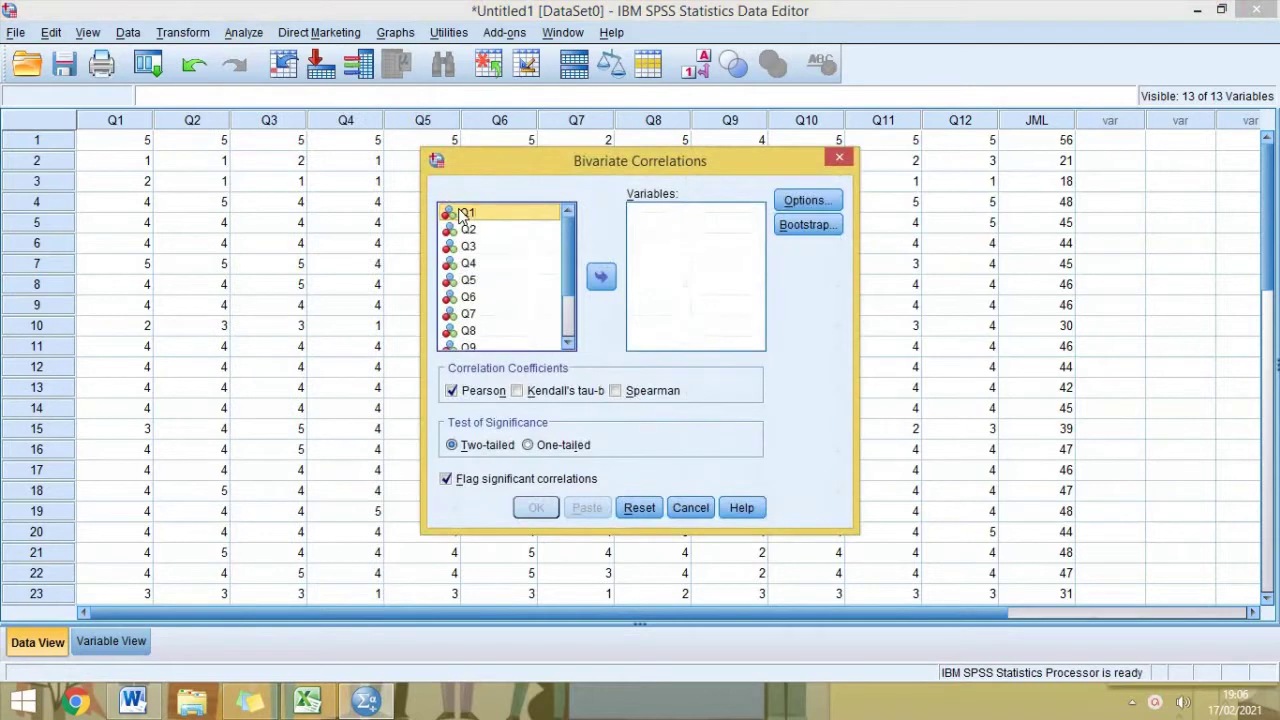
key(ctrl+a)
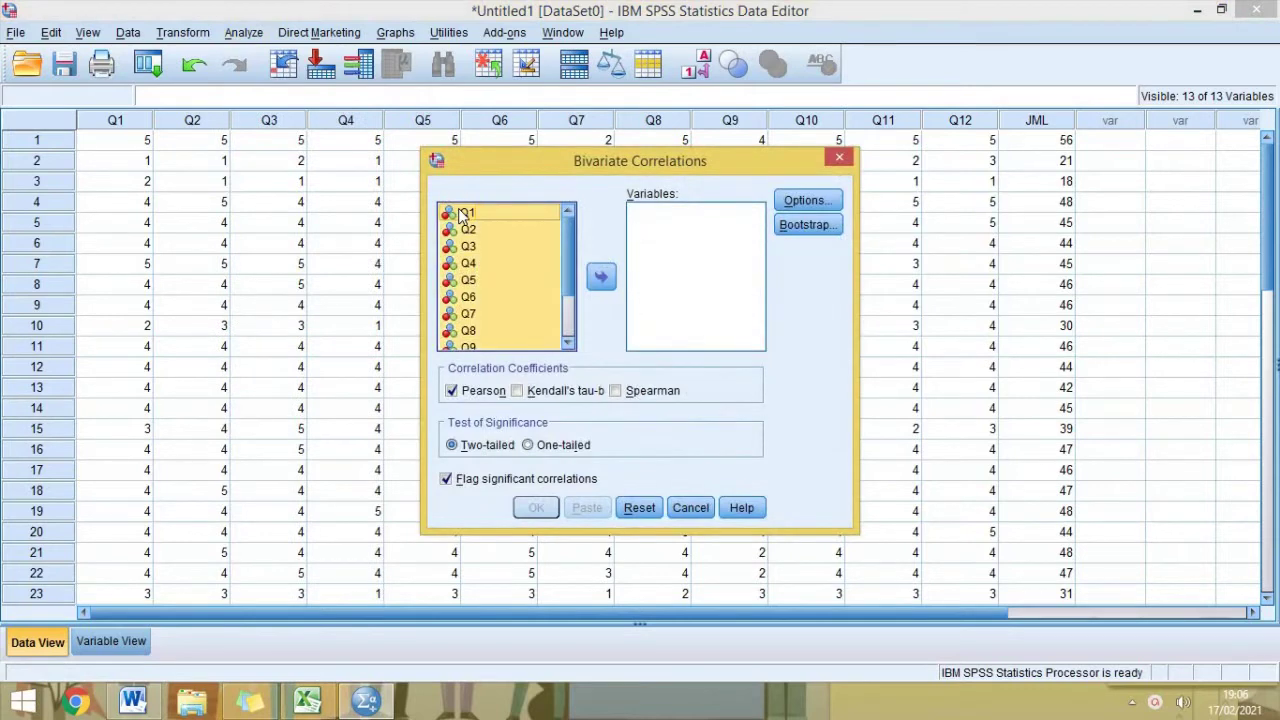
click(601, 280)
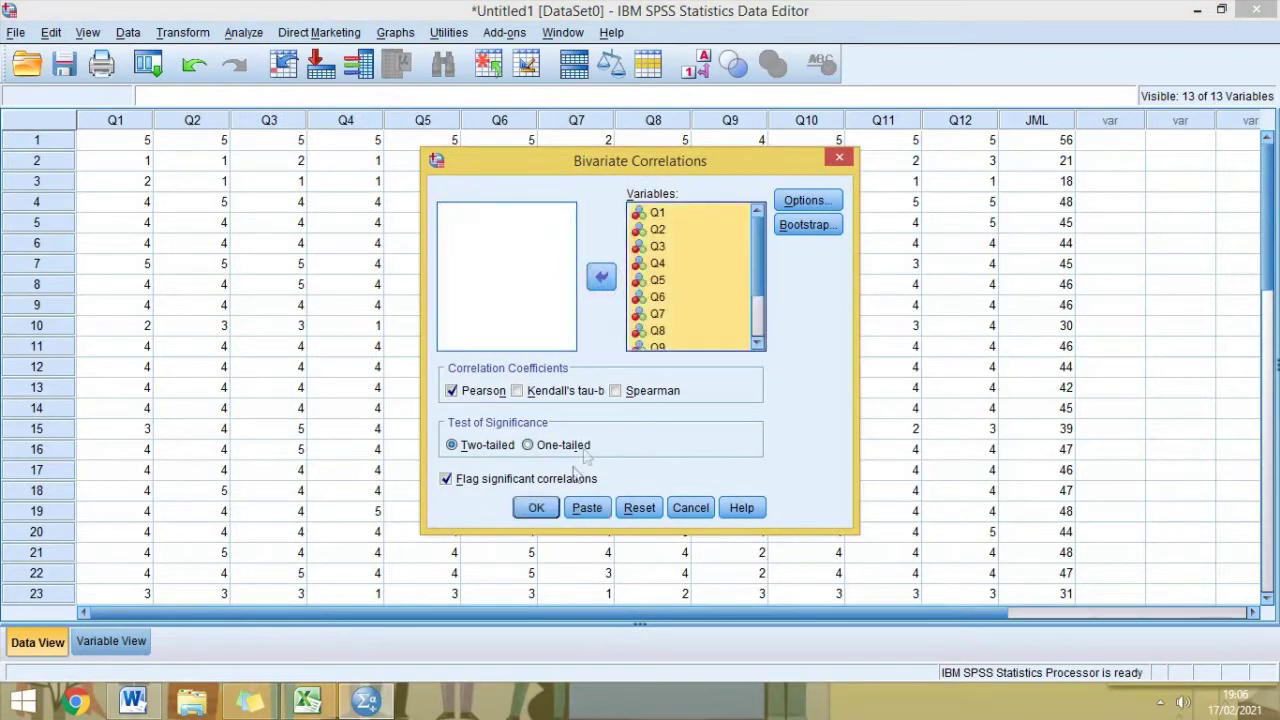
click(537, 508)
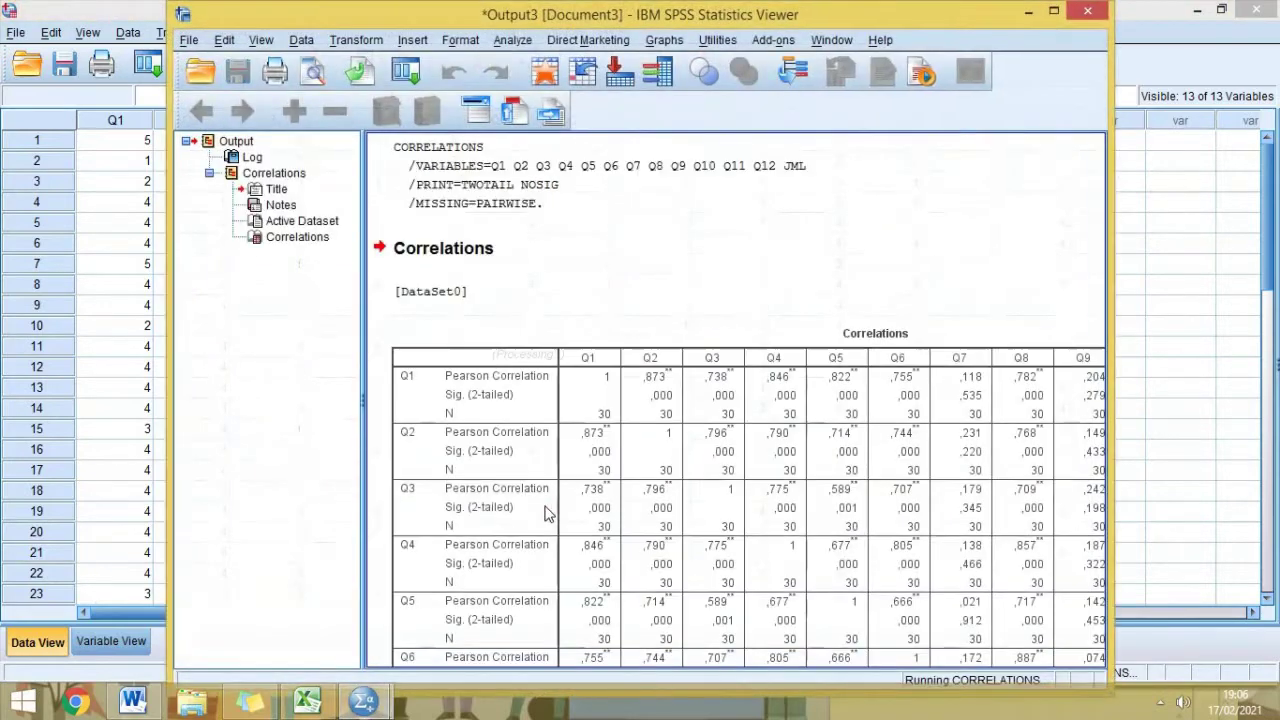
Open the Correlations output table in its own pivot table window and enlarge it to full screen
scroll(730, 455, down, 3)
double_click(730, 455)
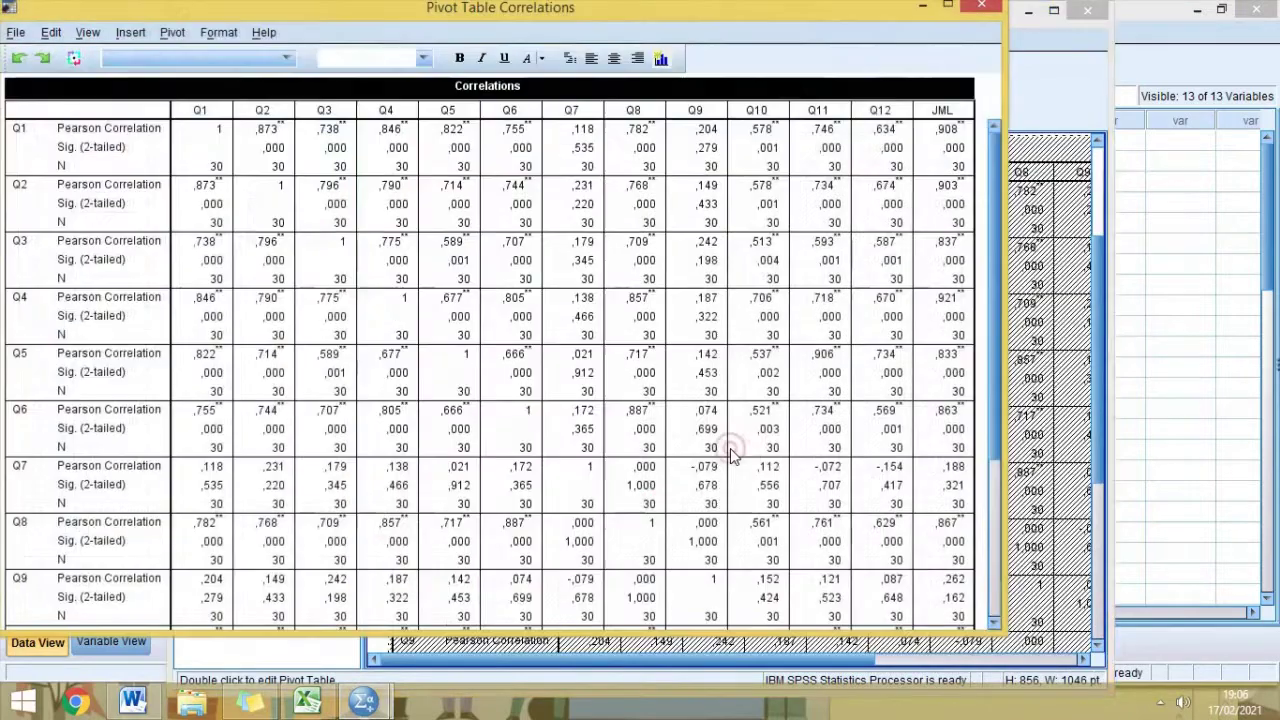
double_click(820, 18)
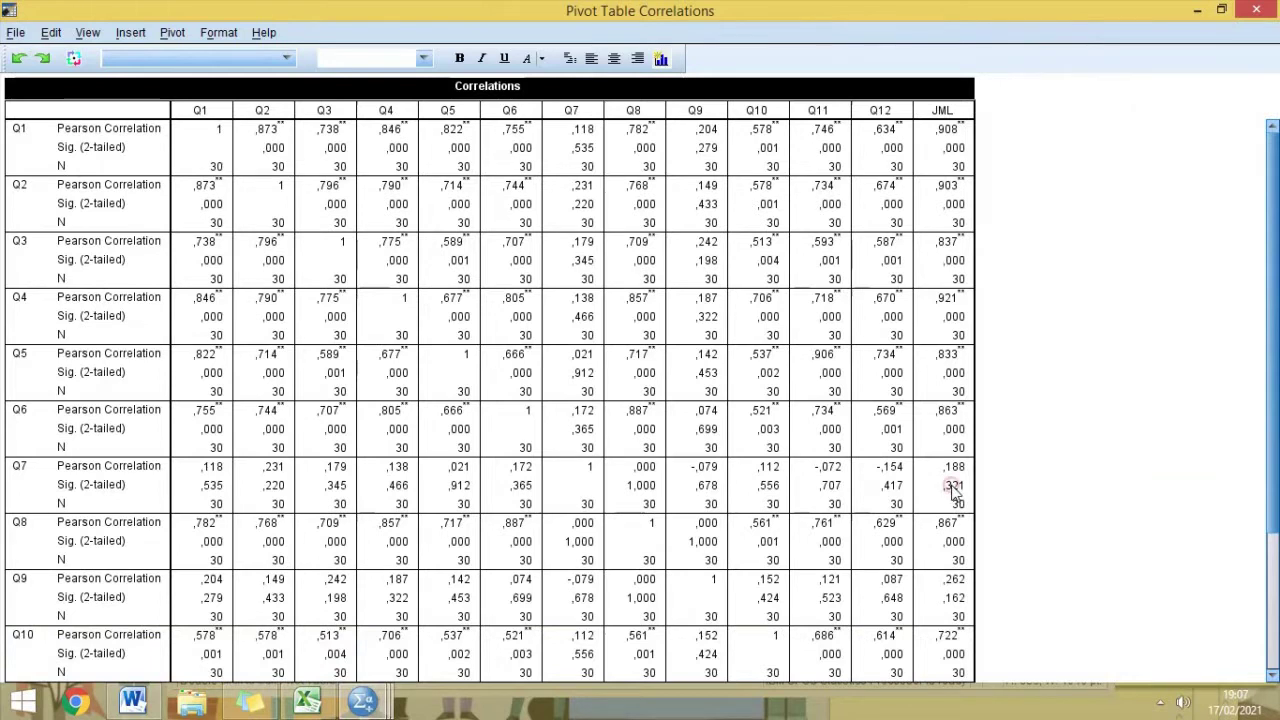
Check the JML significance values for Q7 and Q9 and list both items on a sticky note
click(953, 486)
text(Q7)
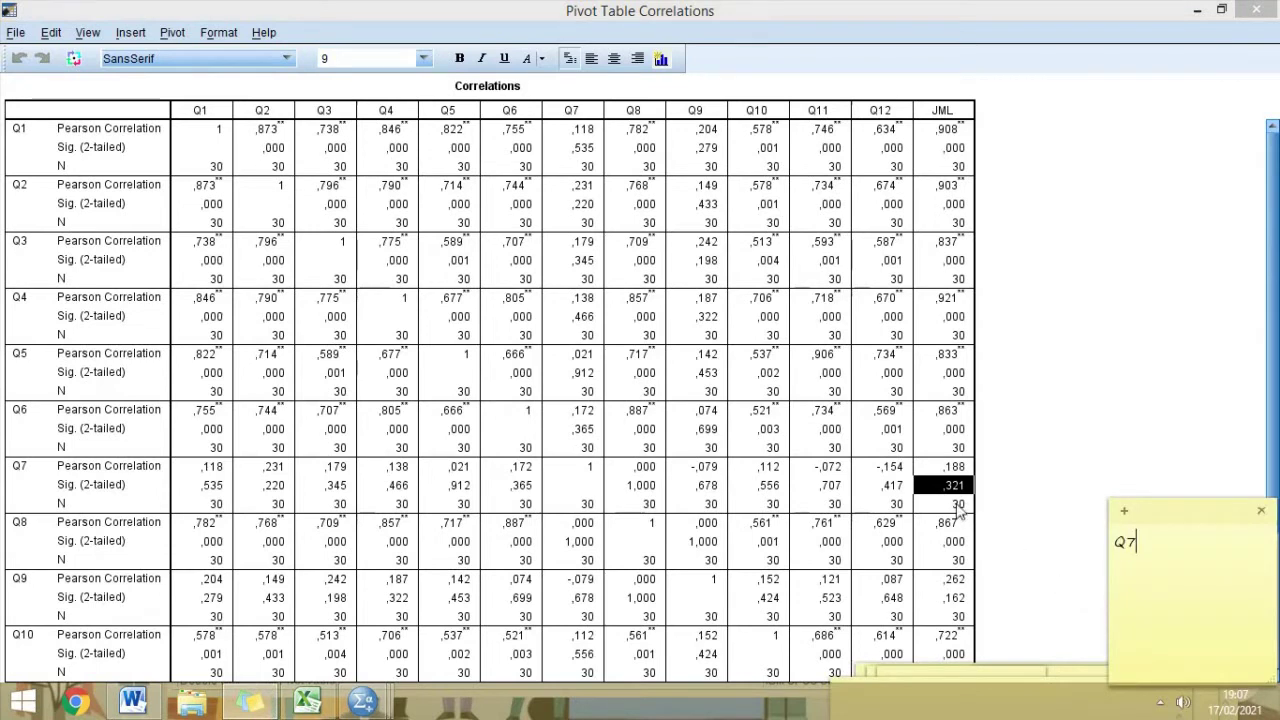
click(956, 598)
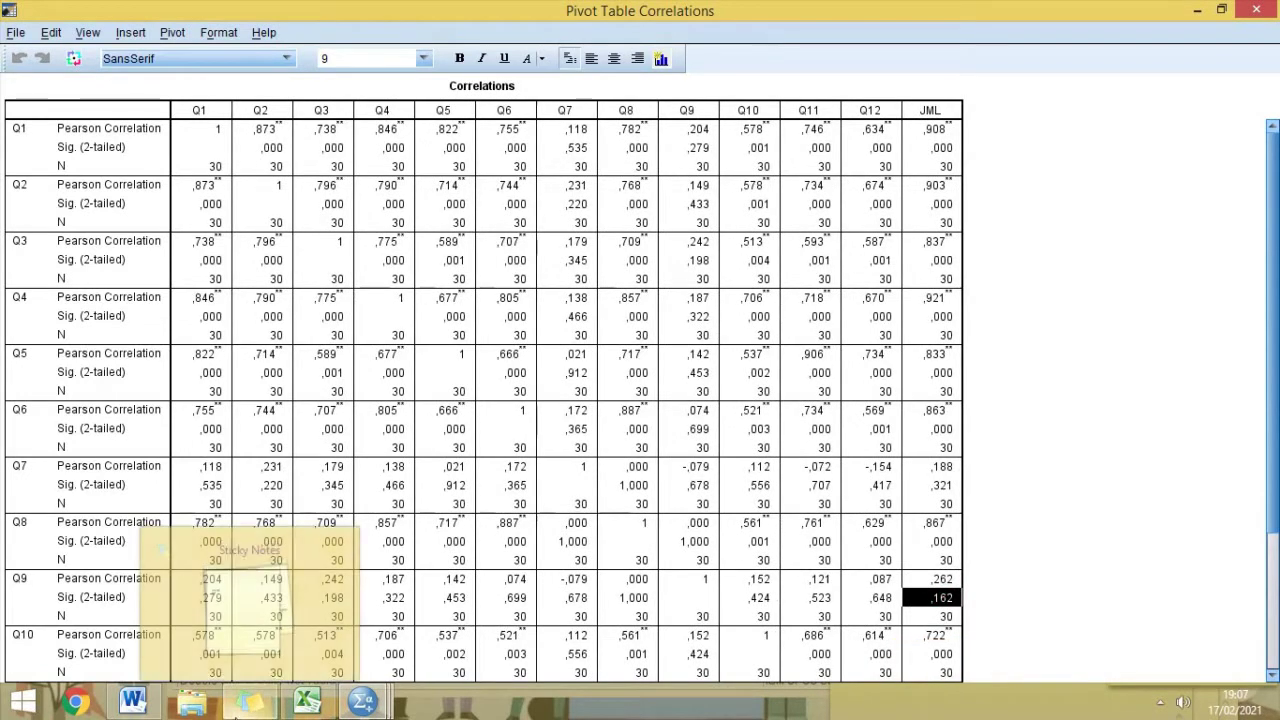
click(250, 703)
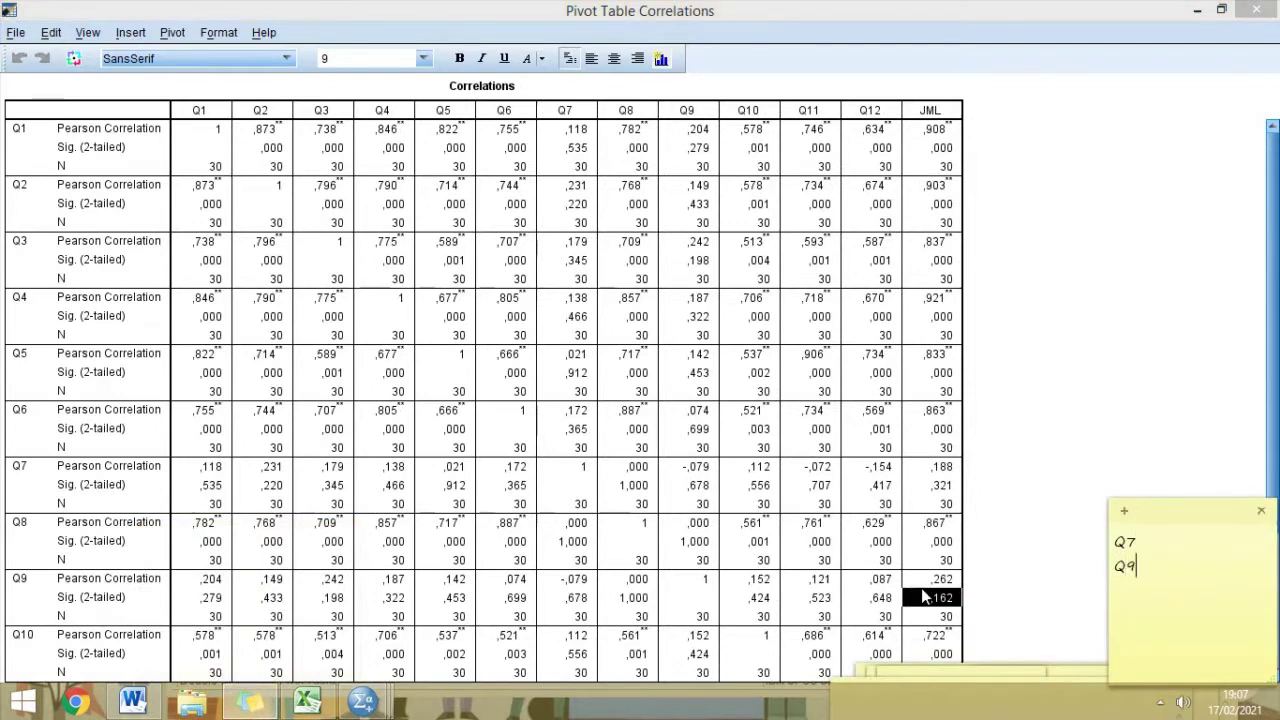
click(993, 603)
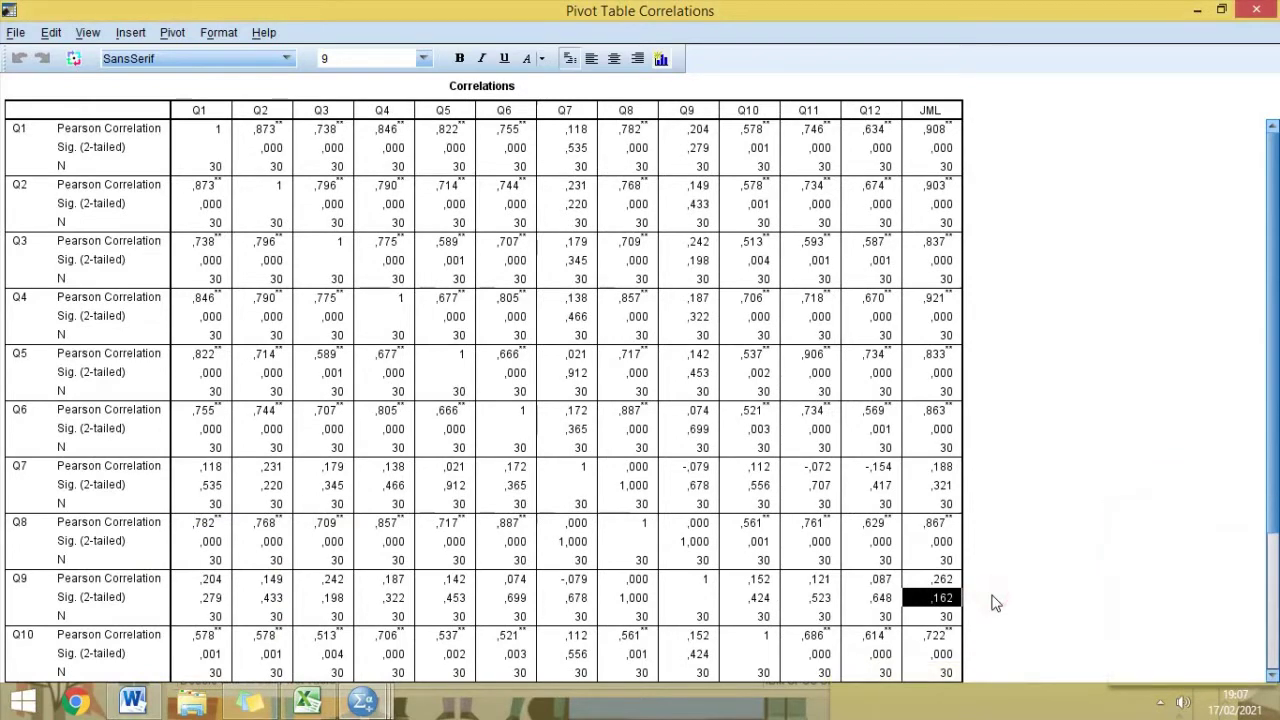
Minimize the pivot table and output windows to return to the dataset, and move the sticky note out of the way
click(1200, 12)
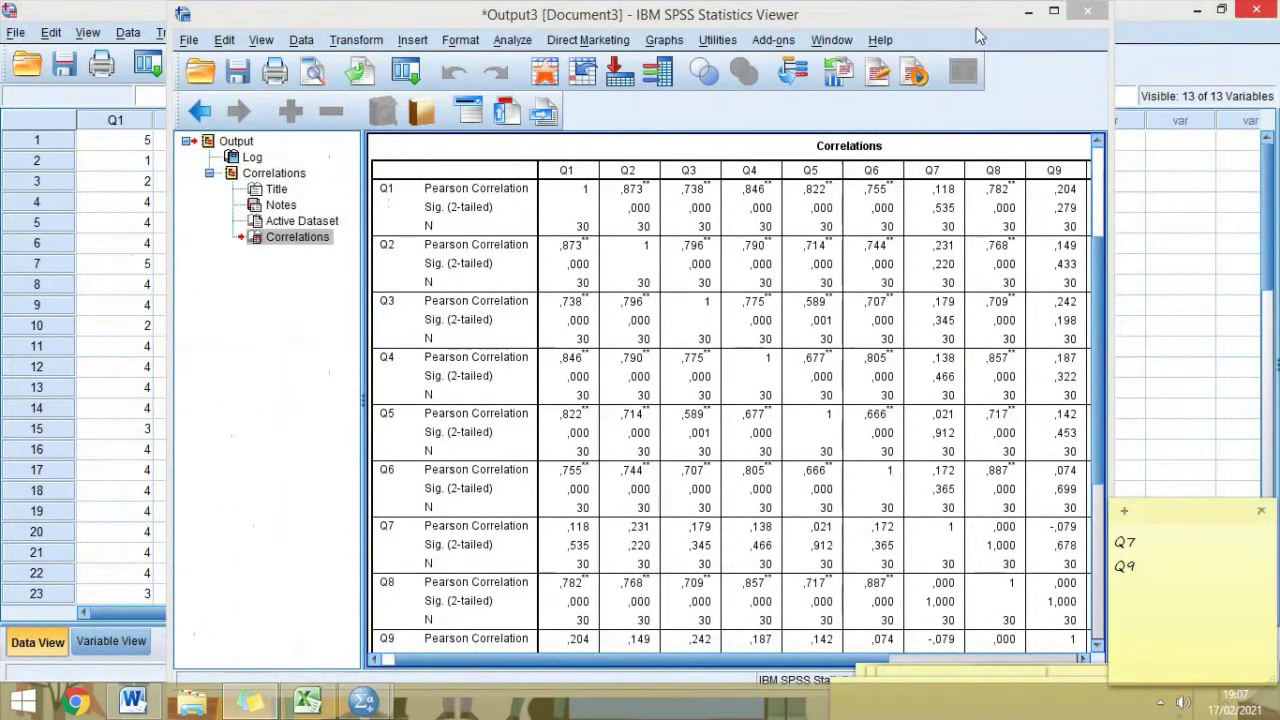
click(1029, 11)
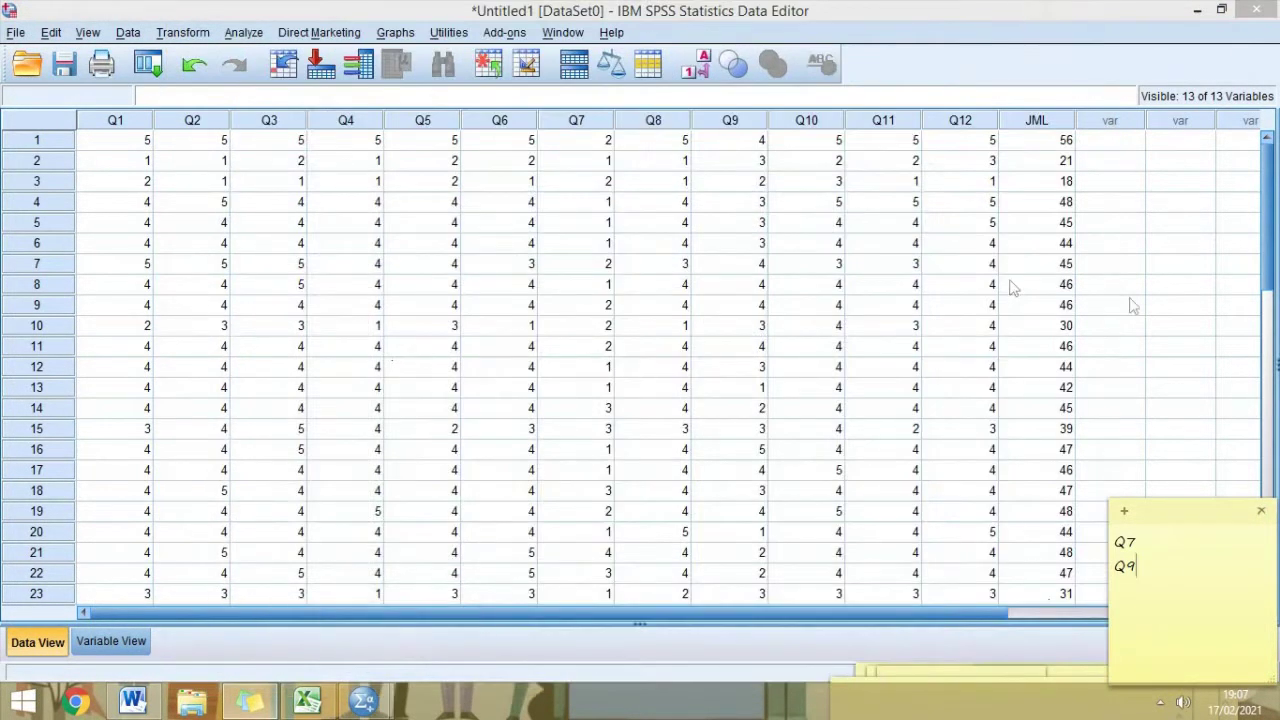
drag(1238, 516, 1238, 524)
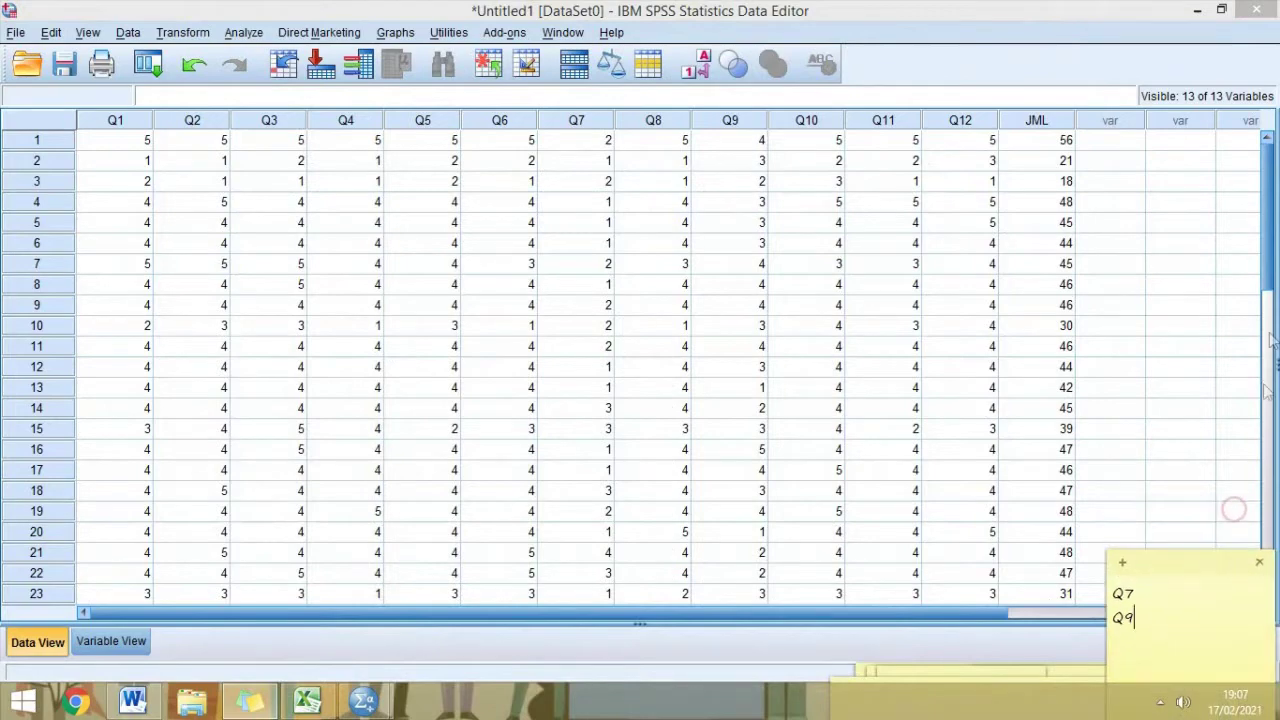
Switch to Tabulasi.xlsx in Excel and copy the answers and totals of respondents 31 to 69 (B33:N71) on Sheet1
drag(1268, 285, 1272, 410)
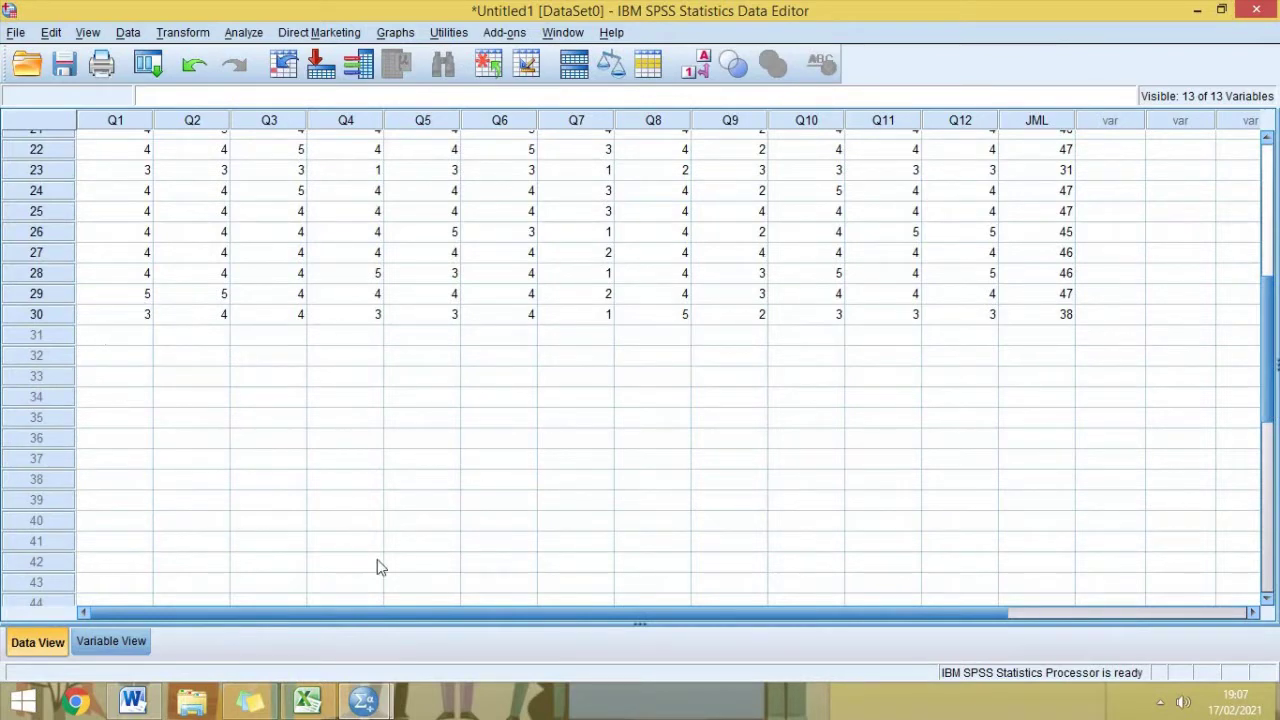
mouse_move(307, 702)
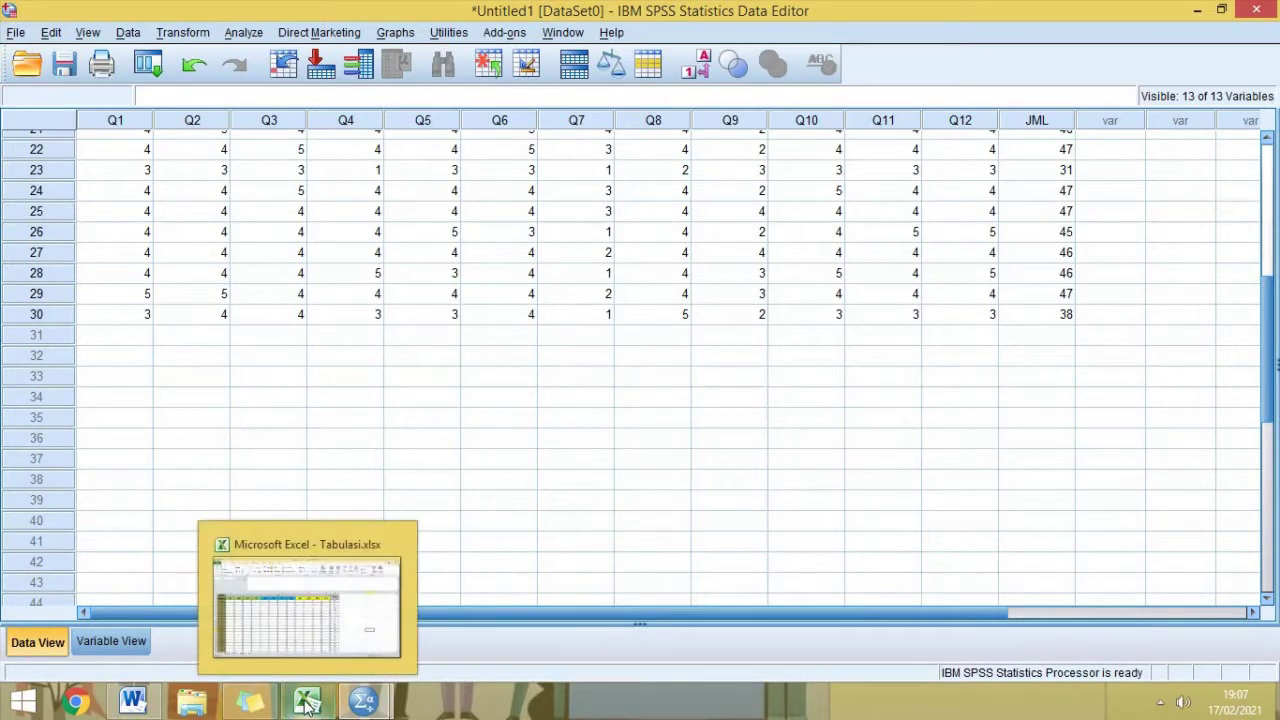
click(301, 625)
drag(1271, 296, 1271, 444)
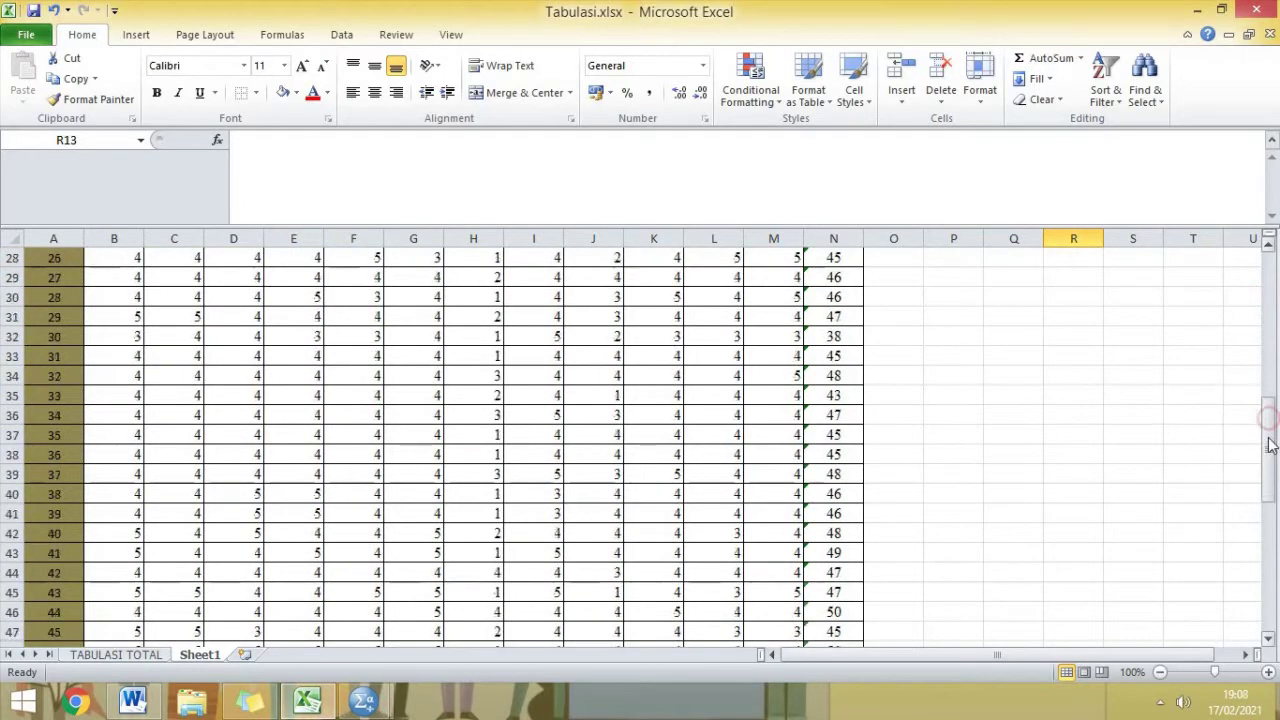
drag(103, 360, 810, 609)
key(ctrl+c)
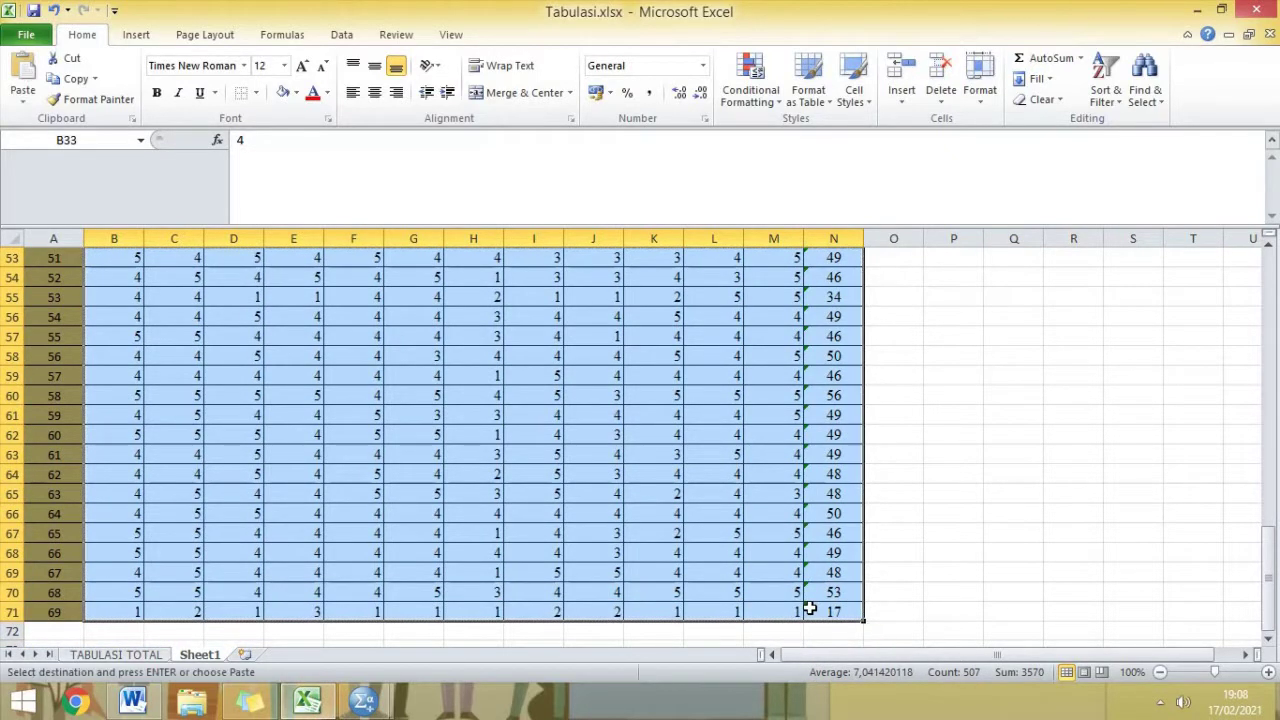
Return to the SPSS dataset and paste the copied responses starting at row 31 of Q1
click(1197, 9)
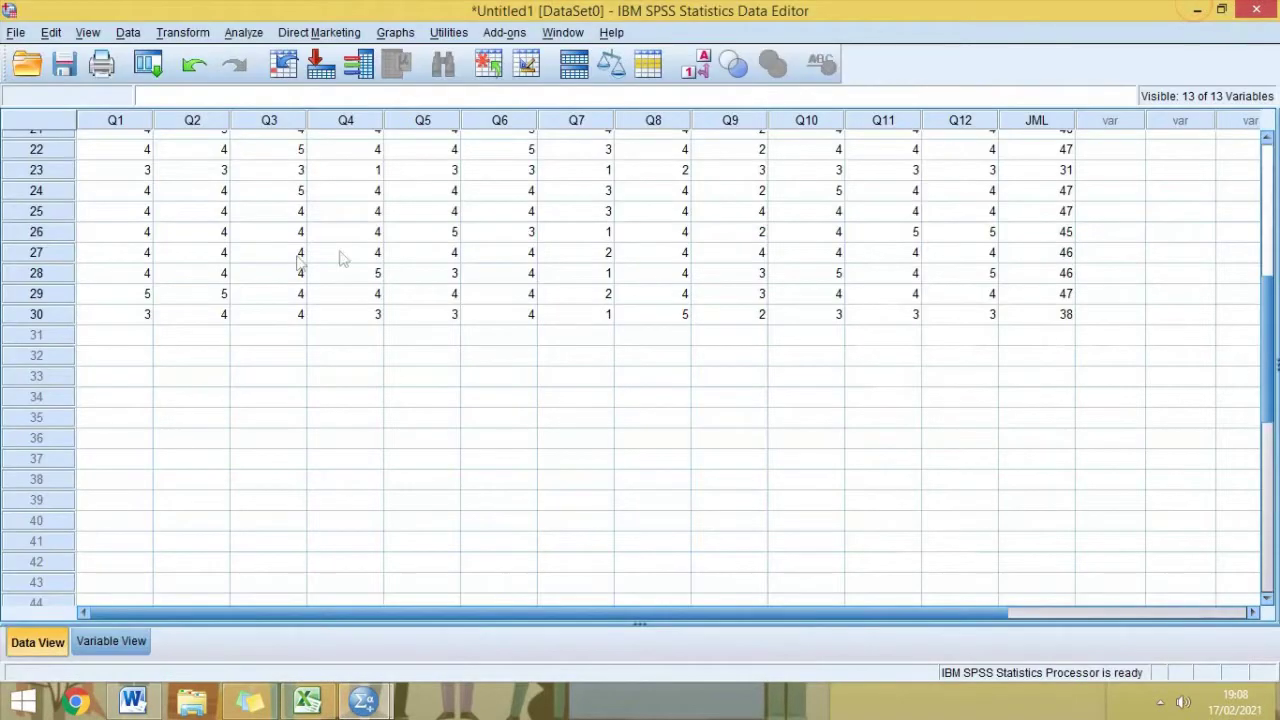
click(117, 338)
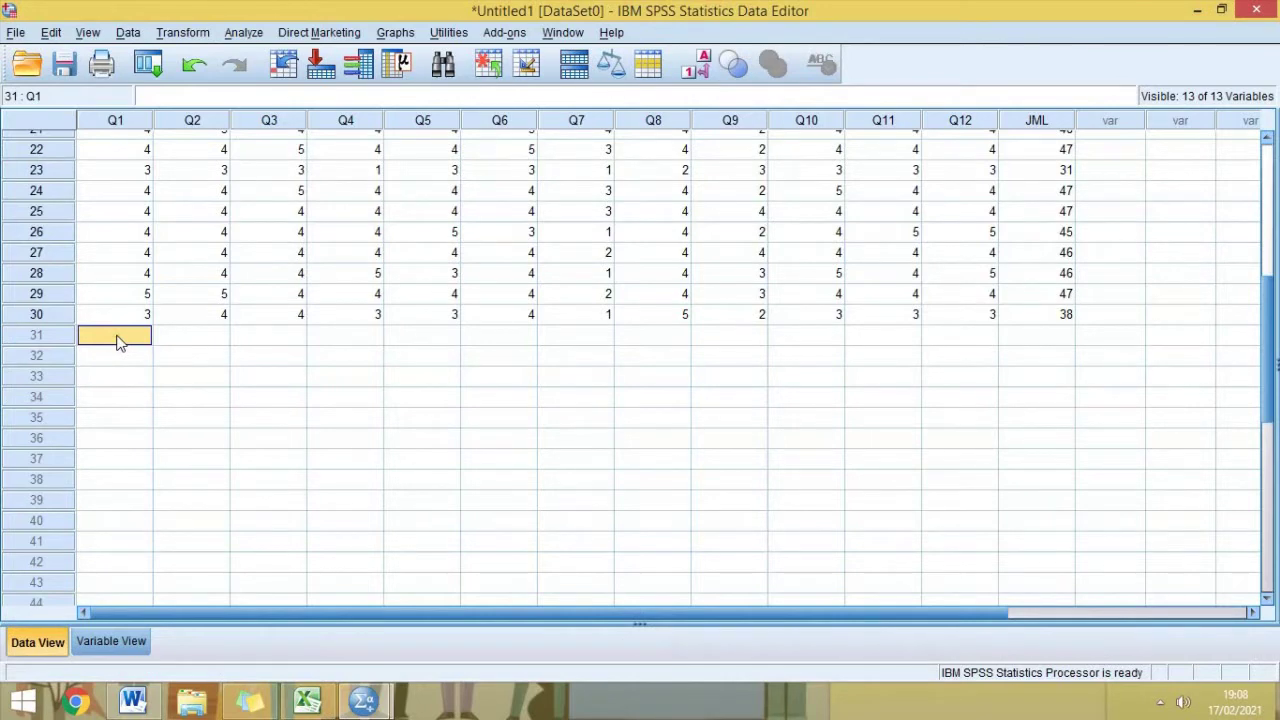
key(ctrl+v)
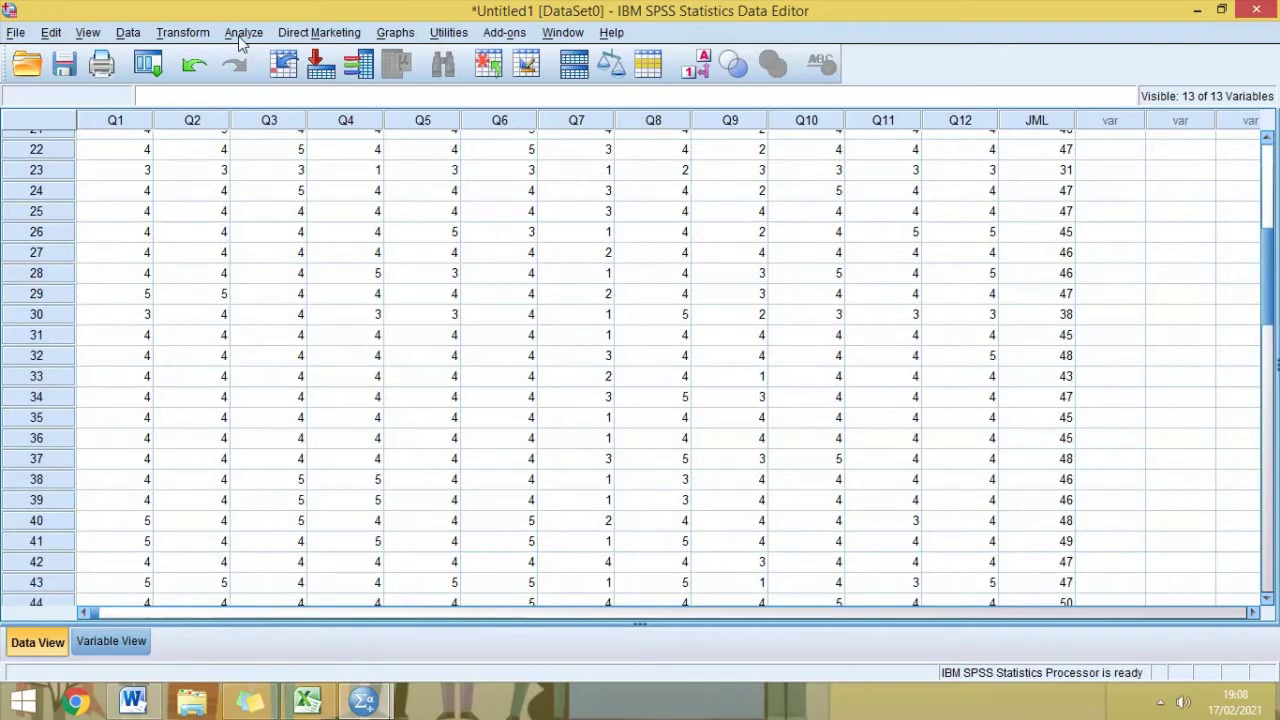
Rerun the two-tailed Pearson bivariate correlation for Q1 to Q12 and JML on the extended dataset
drag(1266, 310, 1256, 207)
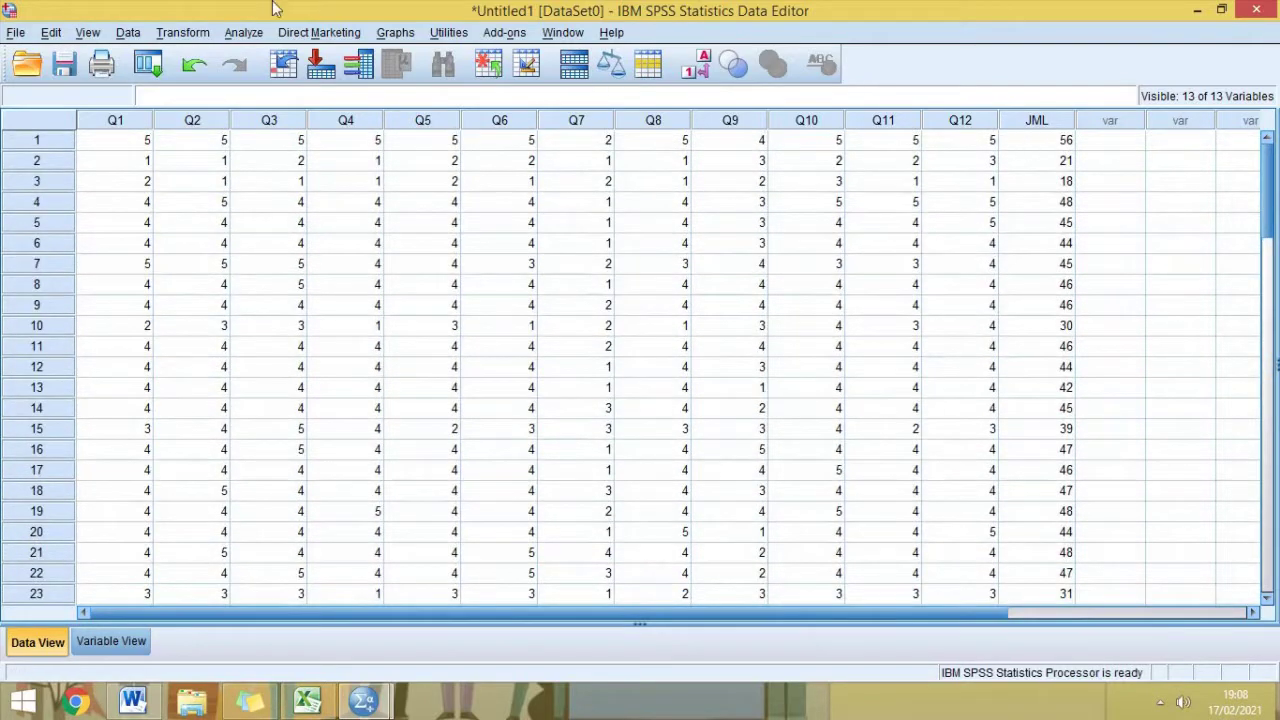
click(245, 33)
mouse_move(288, 210)
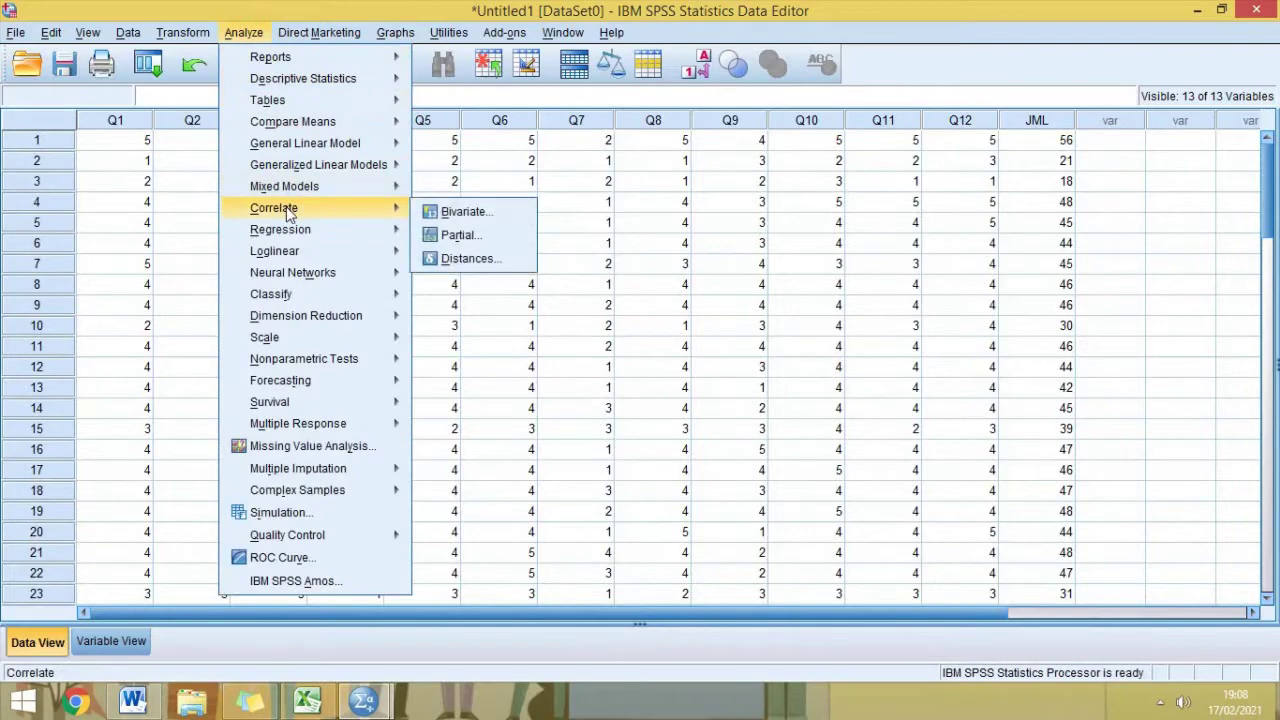
click(462, 212)
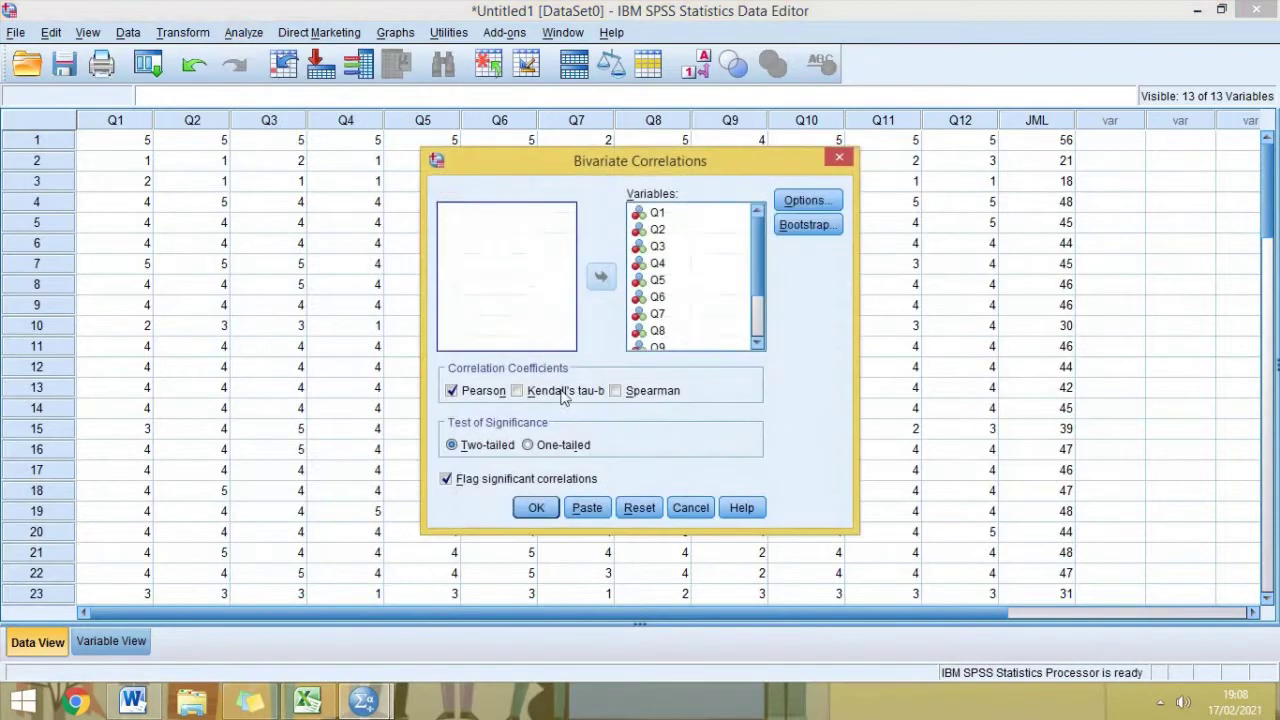
click(536, 508)
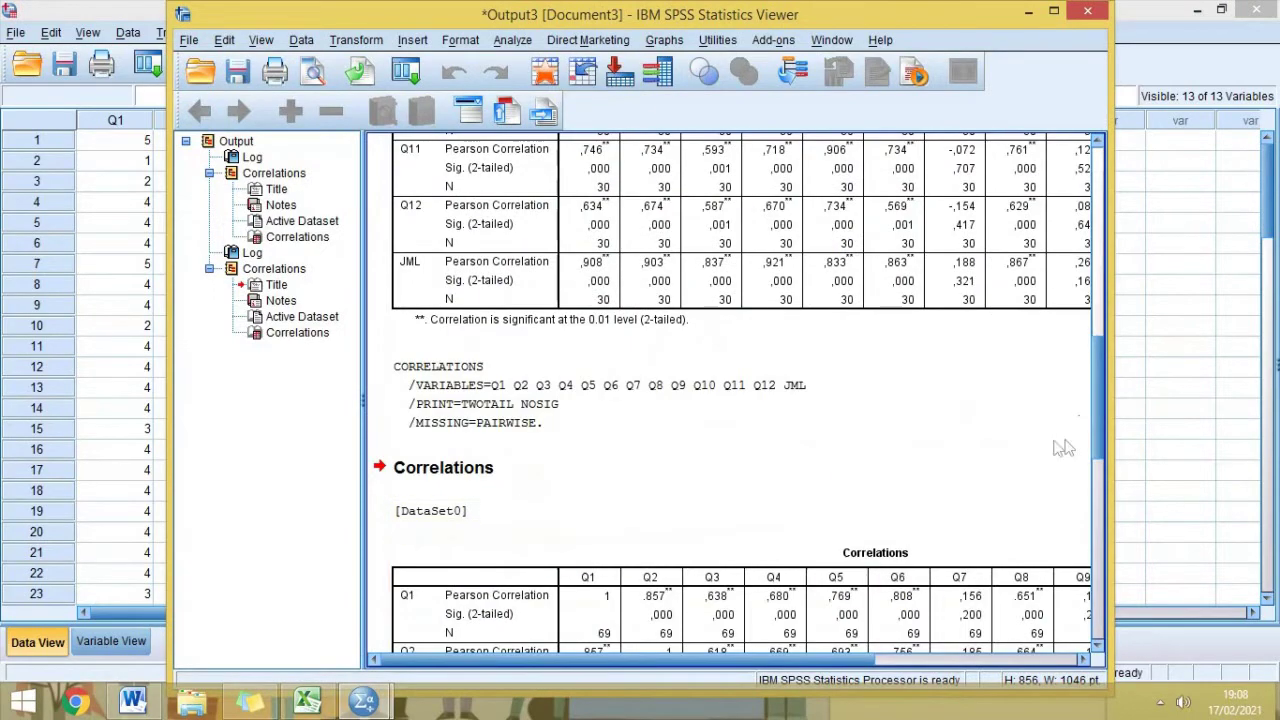
Open the second Correlations output table in a pivot table window and maximize it
drag(1104, 430, 1099, 478)
double_click(986, 480)
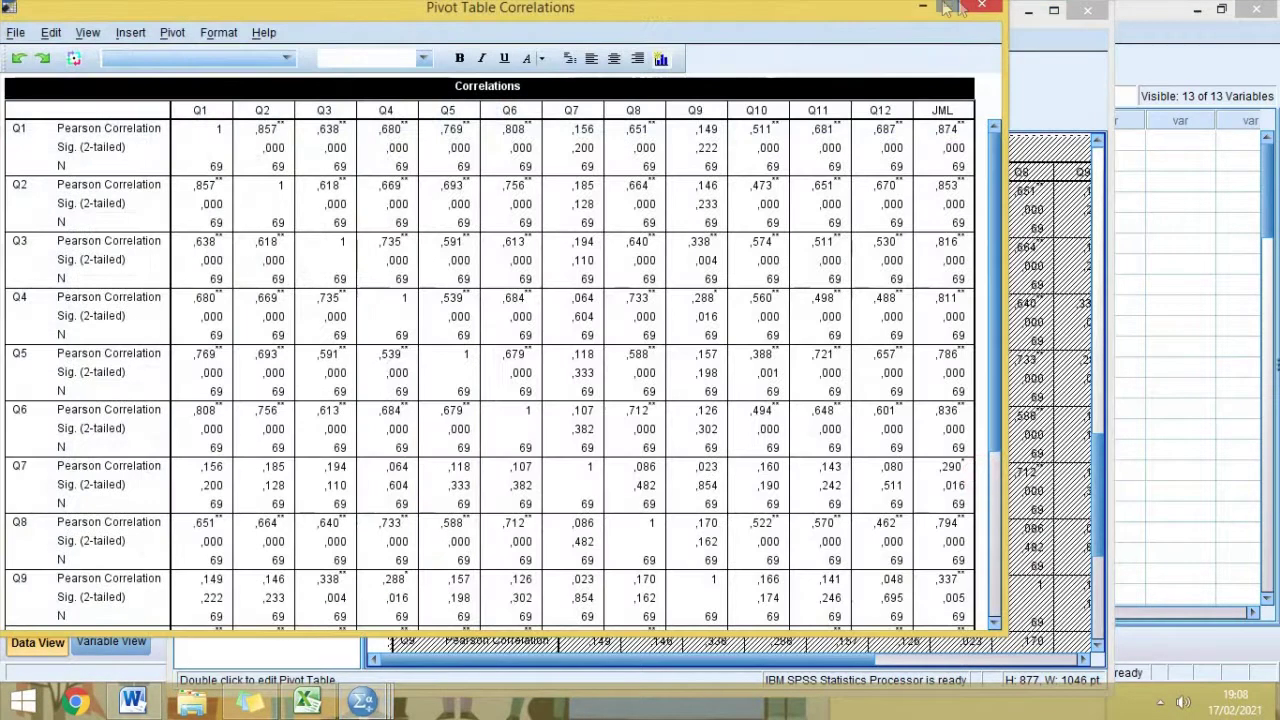
click(944, 7)
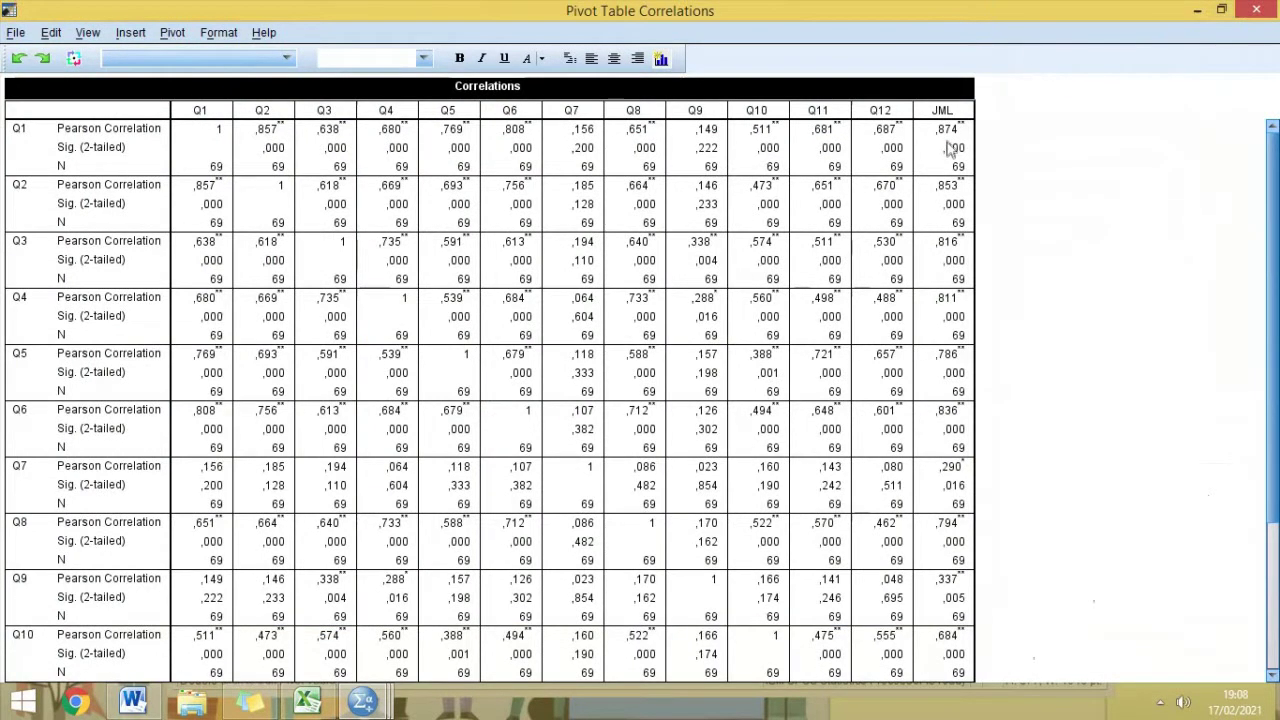
Compare the new JML significance values with the Q7 and Q9 sticky note, review the remaining items, and close the table
mouse_move(972, 255)
click(250, 702)
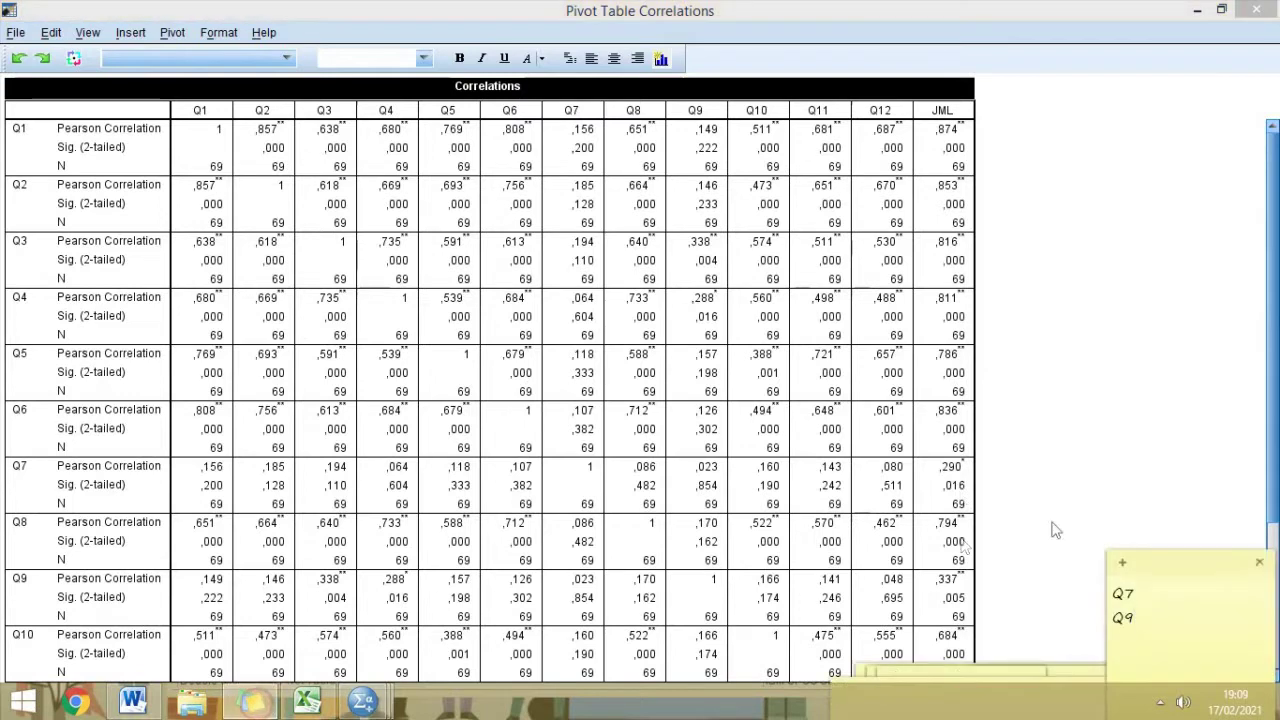
drag(1160, 562, 1143, 379)
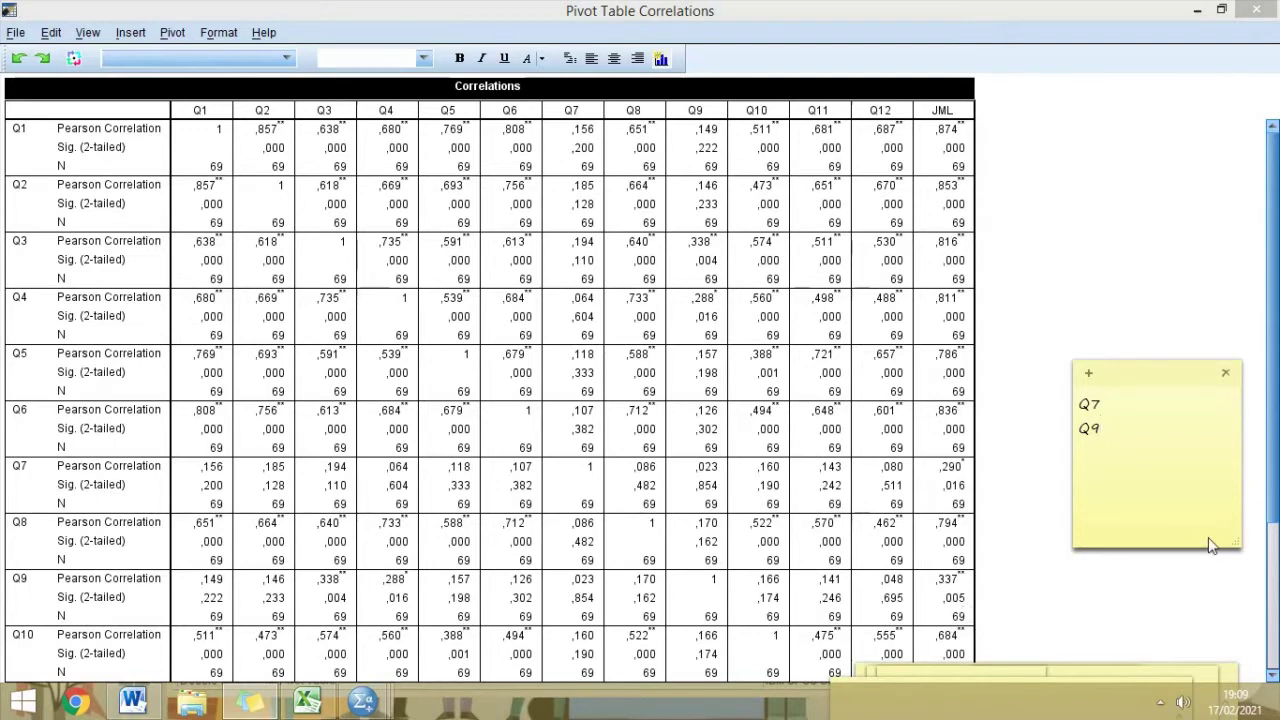
drag(1106, 429, 1100, 680)
key(BackSpace)
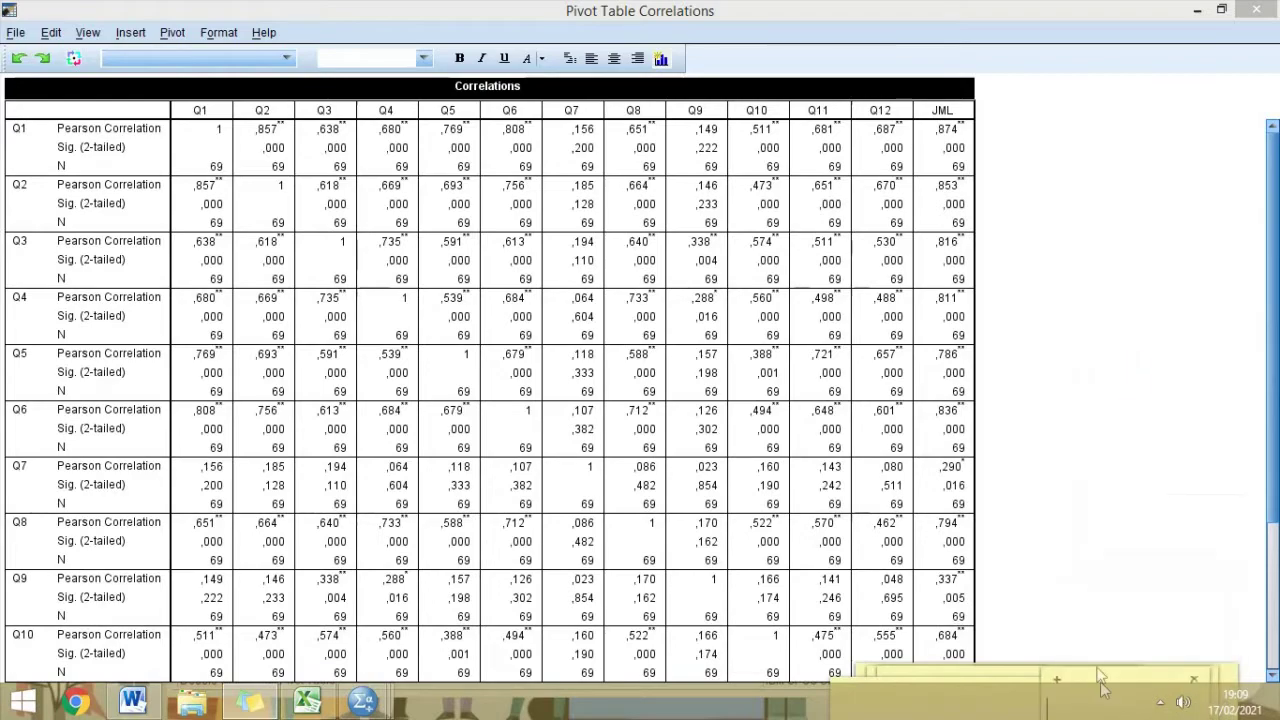
drag(1271, 525, 991, 606)
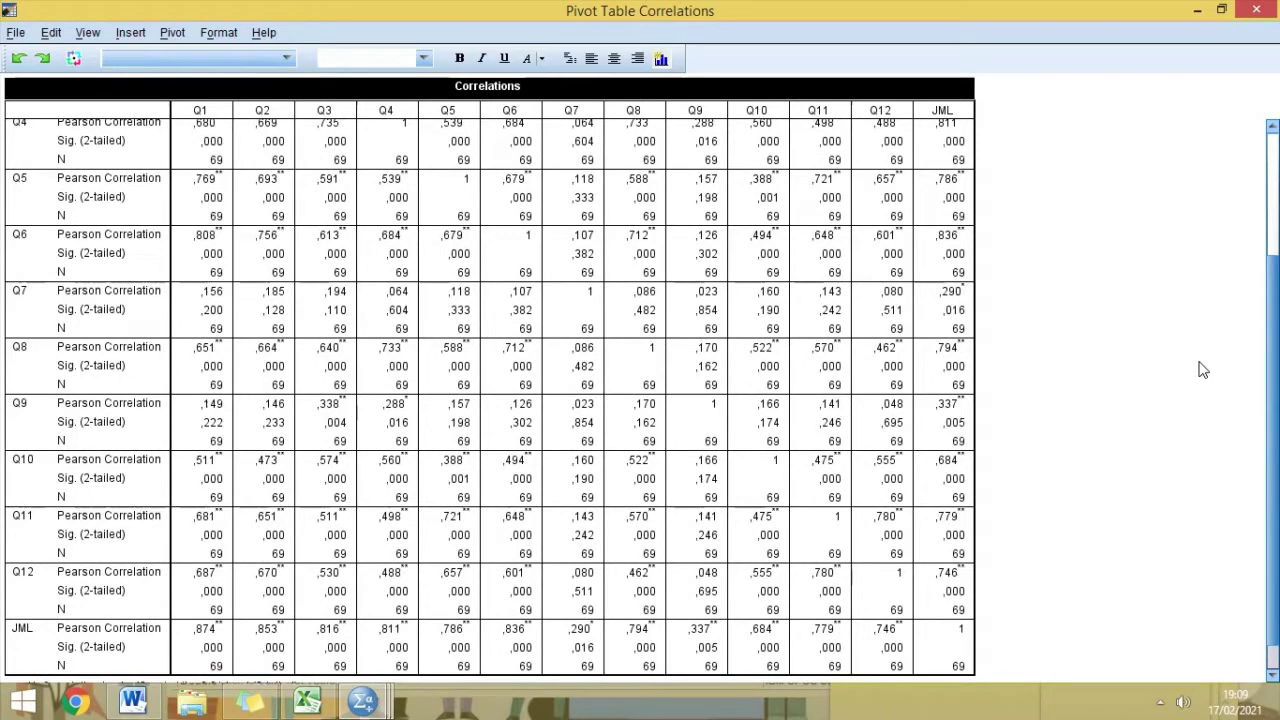
click(1258, 9)
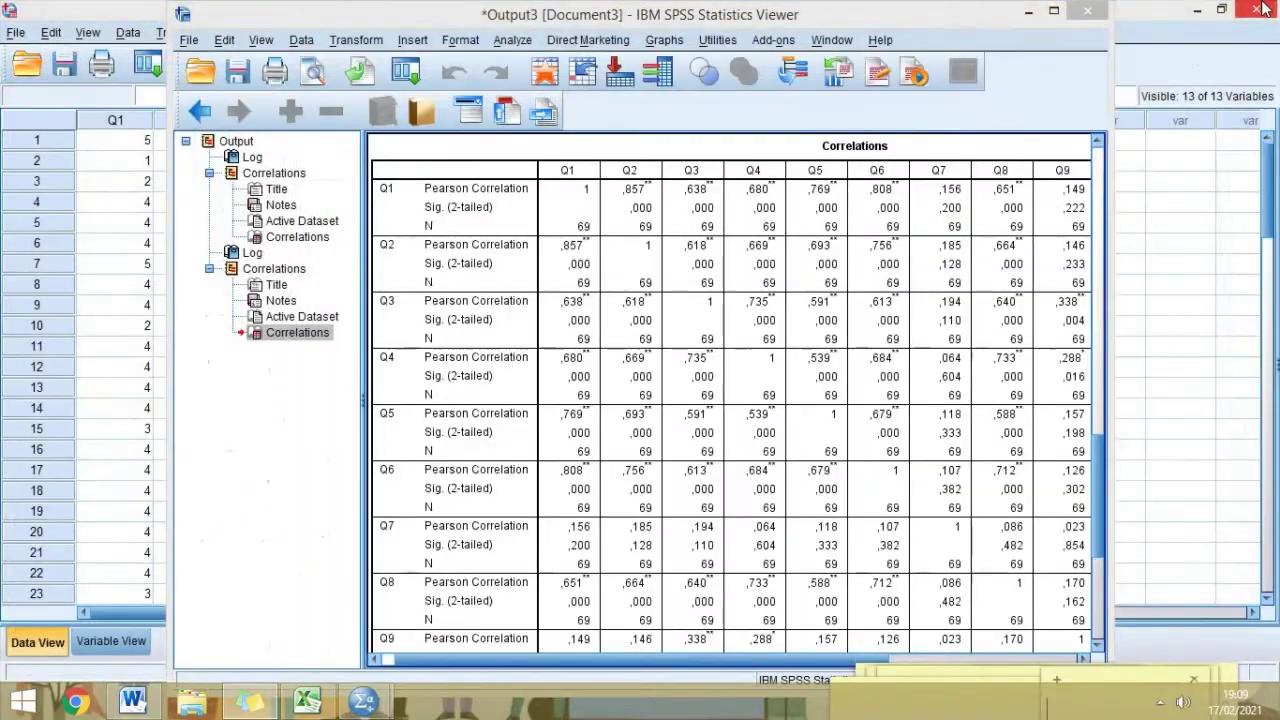
Switch to Tabulasi.xlsx in Excel and delete the rows of respondents 31 to 69 on Sheet1
click(1028, 12)
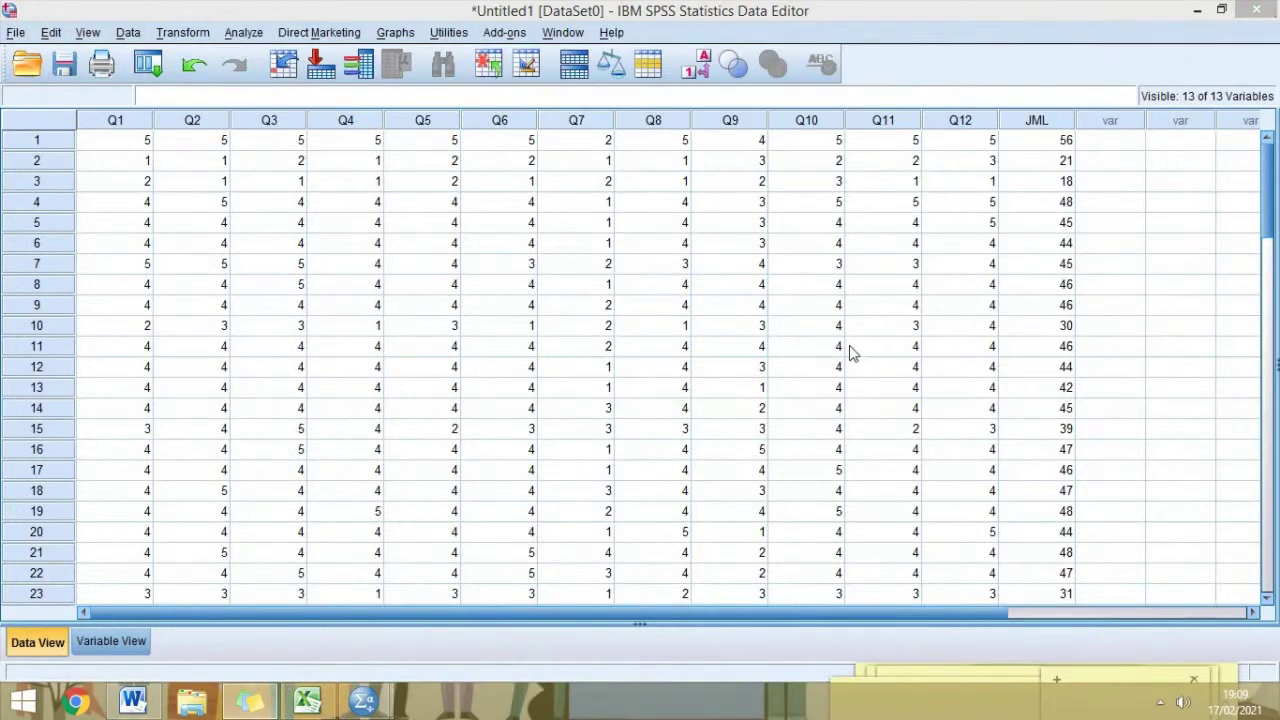
click(307, 700)
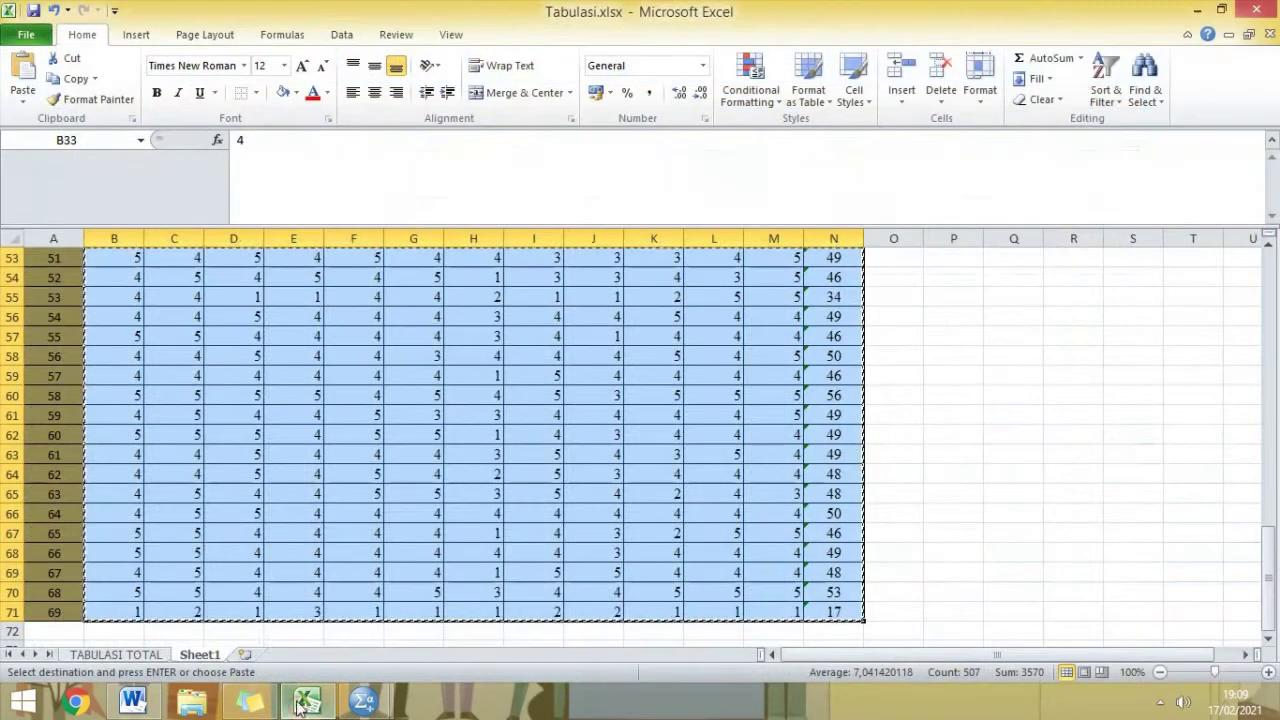
click(192, 538)
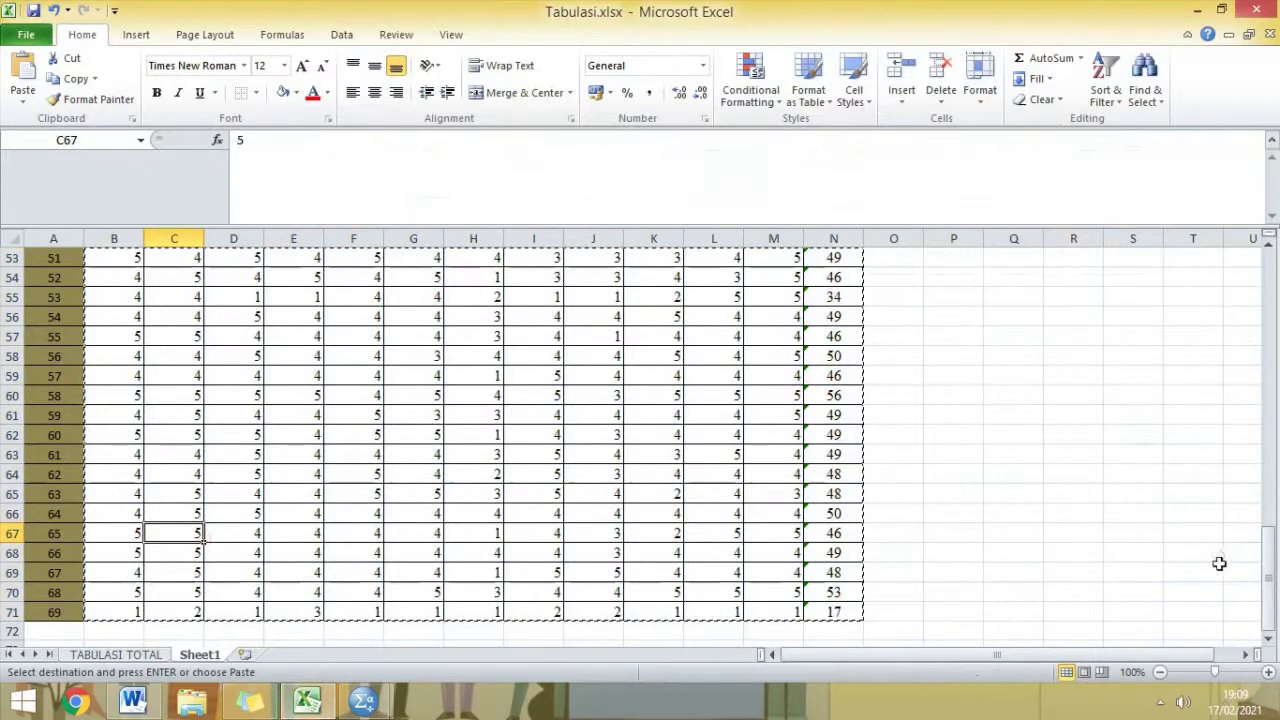
mouse_move(1268, 582)
mouse_down()
mouse_move(1273, 305)
mouse_move(1262, 565)
mouse_up()
drag(834, 610, 50, 284)
right_click(10, 277)
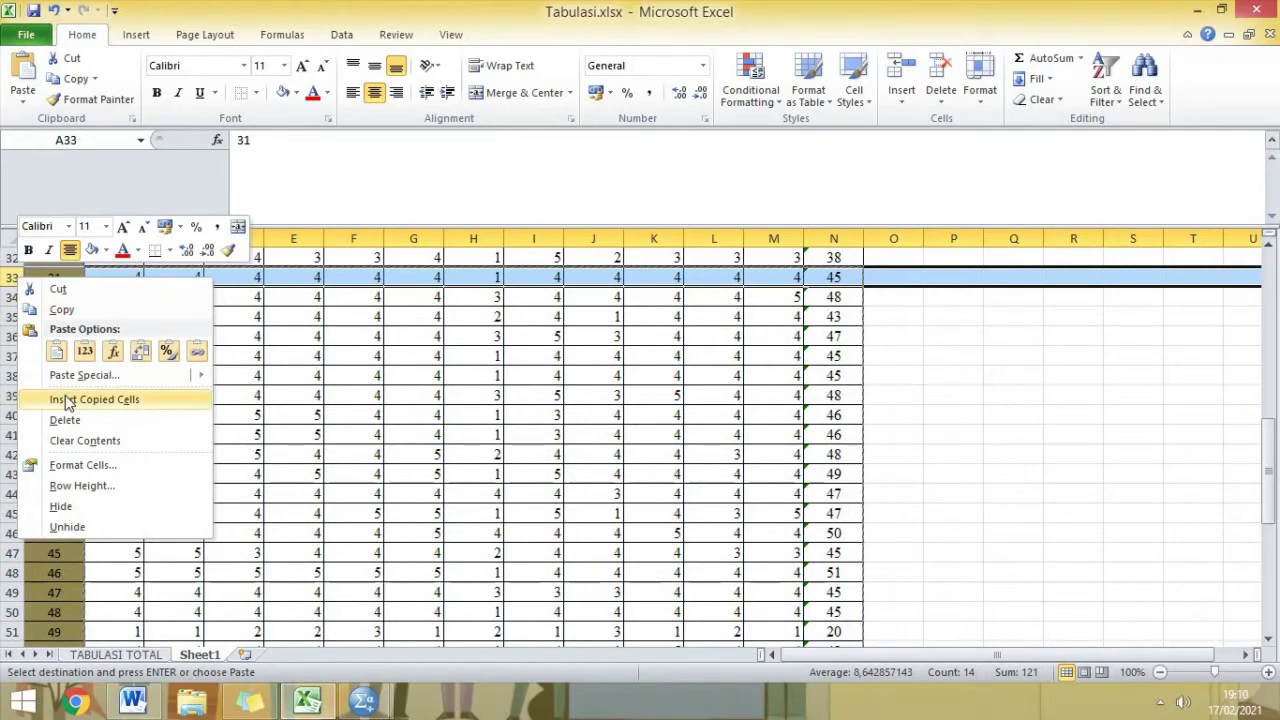
click(66, 421)
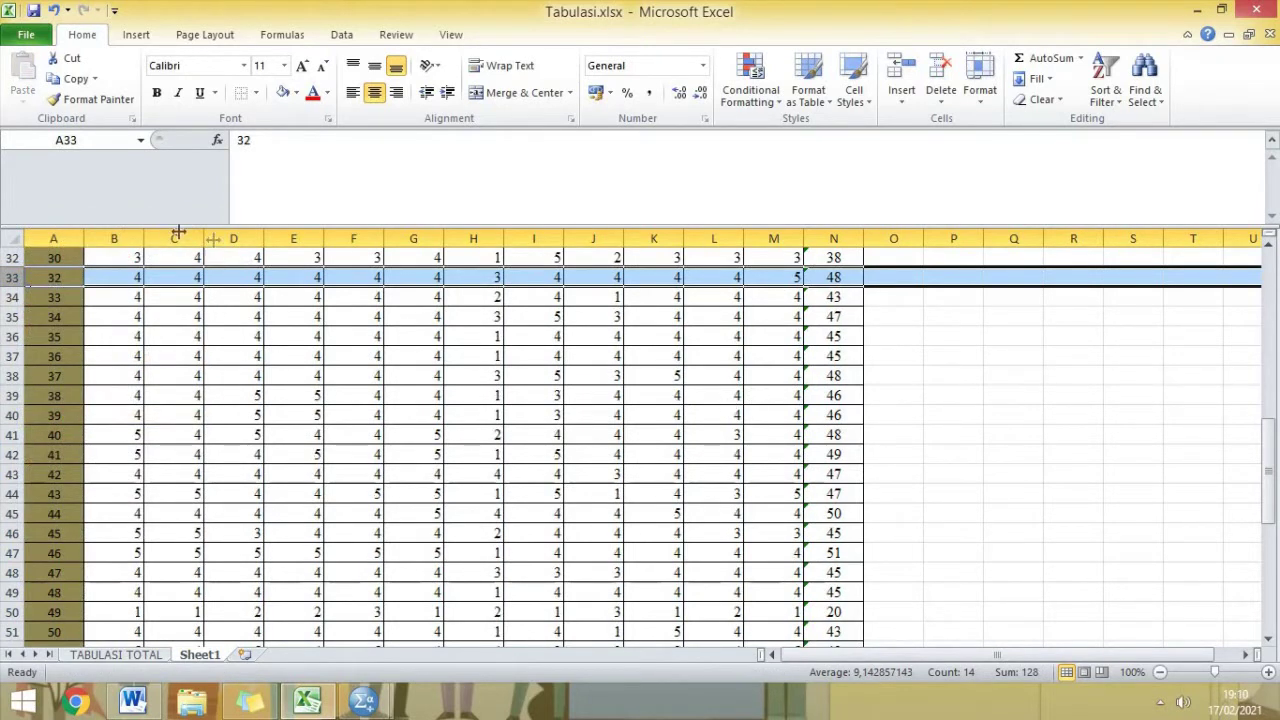
drag(26, 284, 12, 575)
right_click(8, 552)
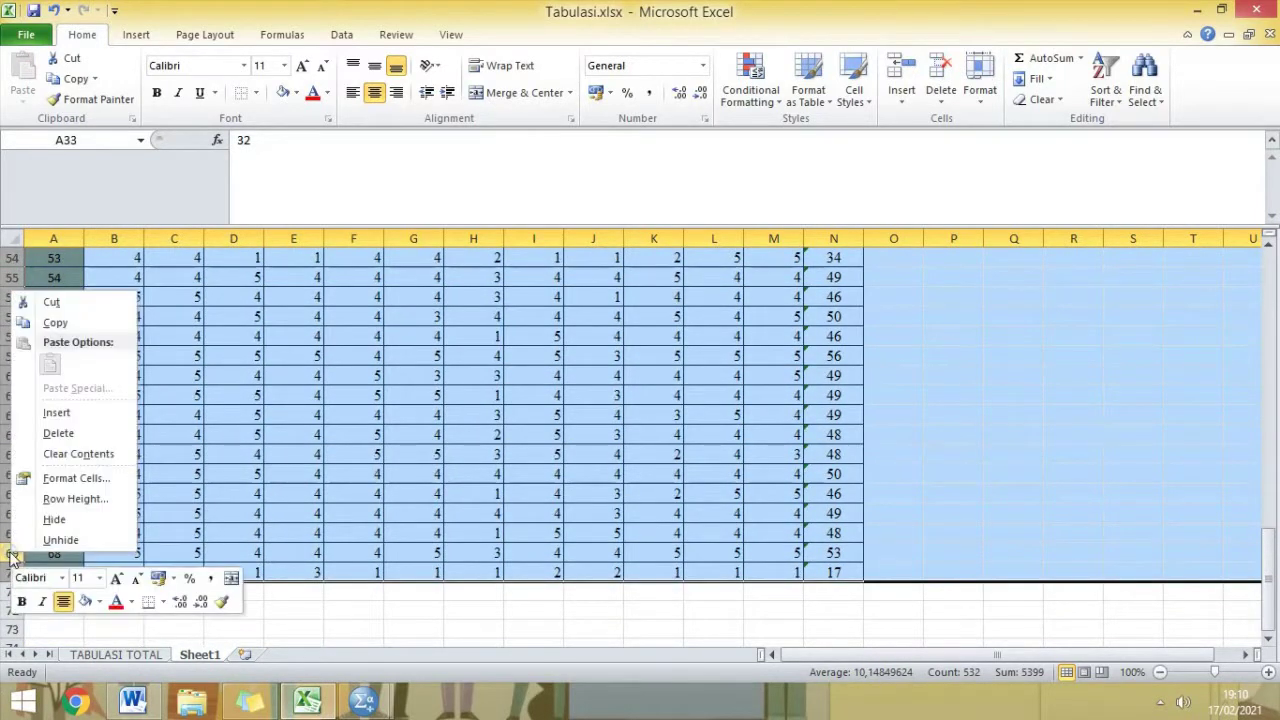
click(48, 440)
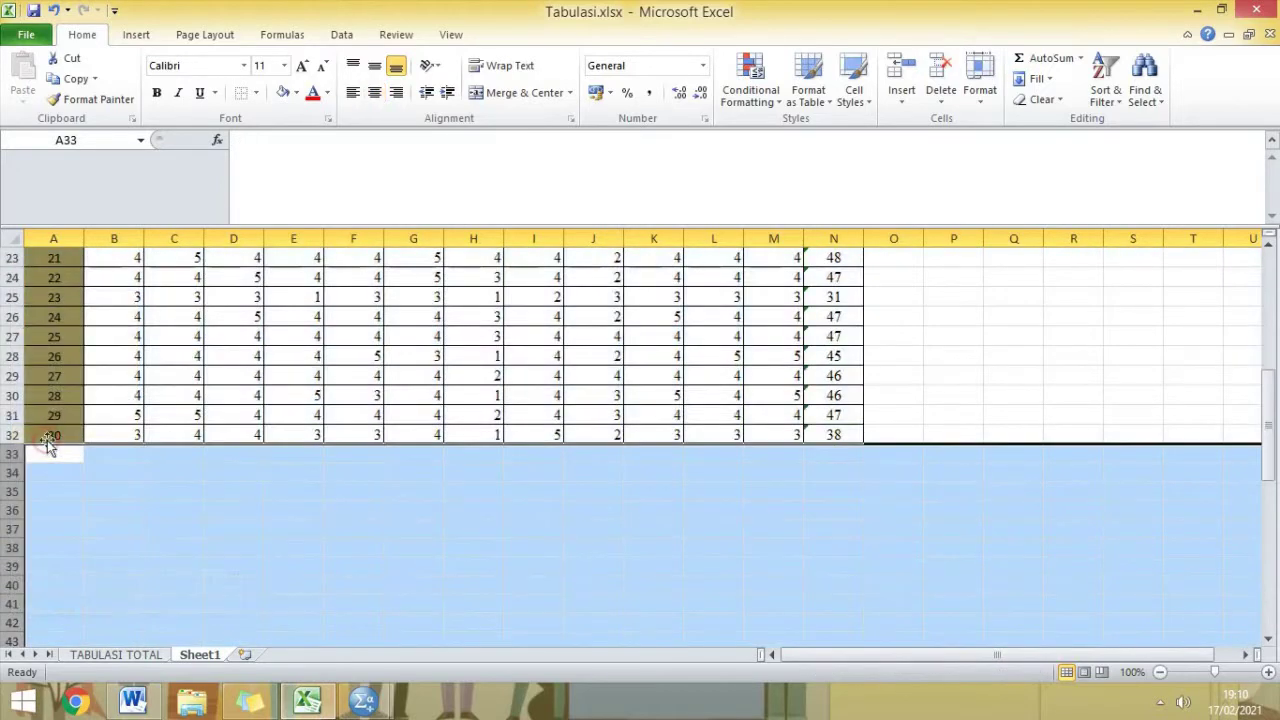
click(653, 547)
Copy the Q1 to Q12 responses and totals of respondents 1 to 30, range B3:N32
drag(1270, 476, 1270, 438)
drag(834, 572, 118, 296)
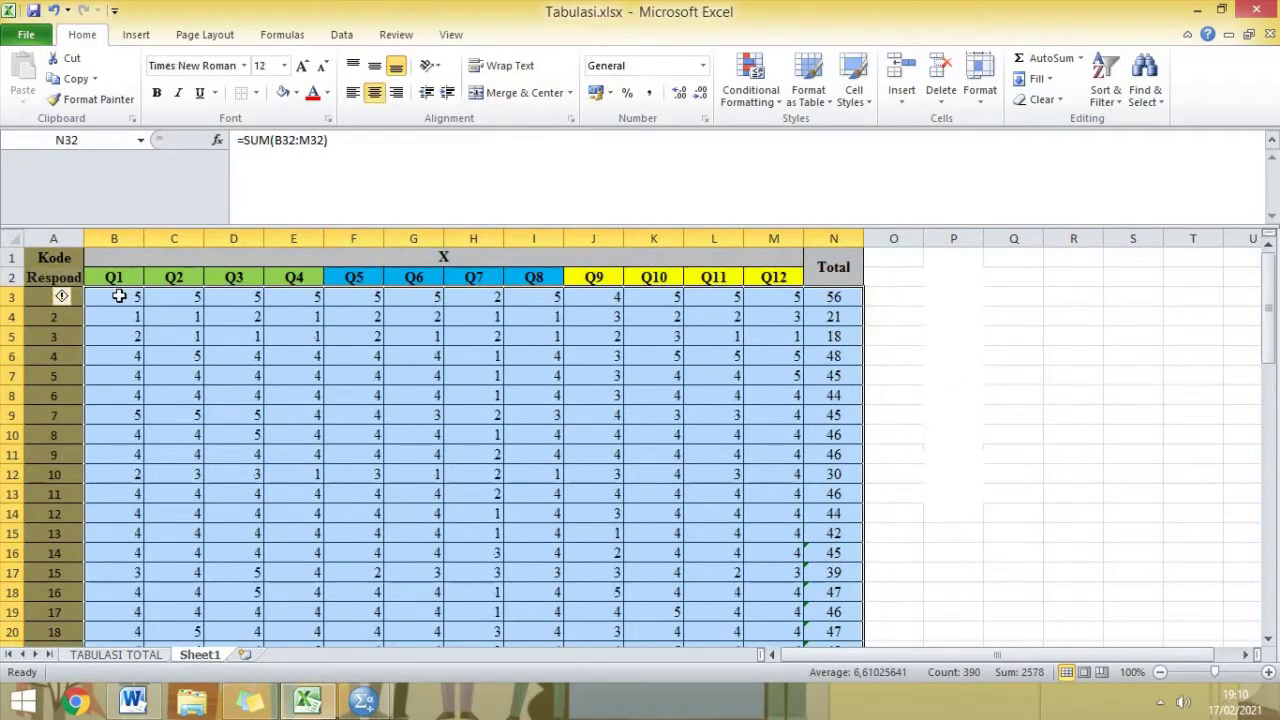
key(ctrl+c)
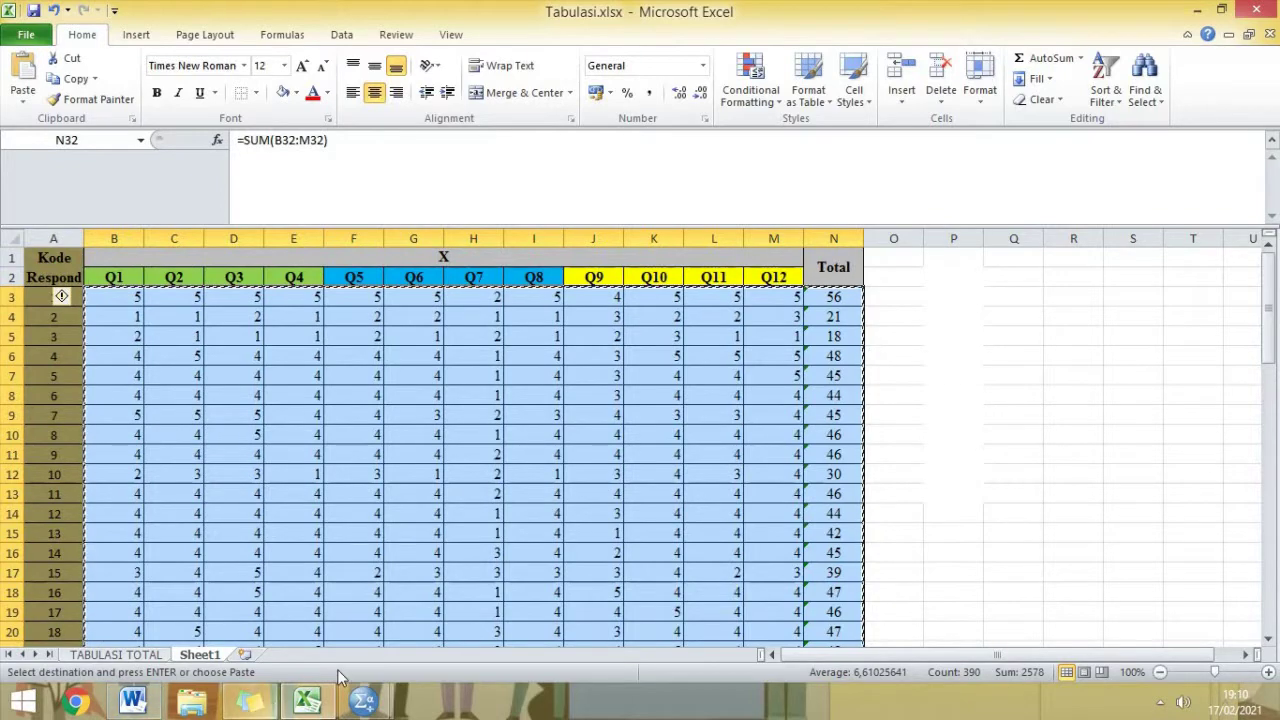
Switch to the SPSS dataset, remove all existing cases, and paste the copied responses starting at row 1 of Q1
mouse_move(364, 700)
click(238, 594)
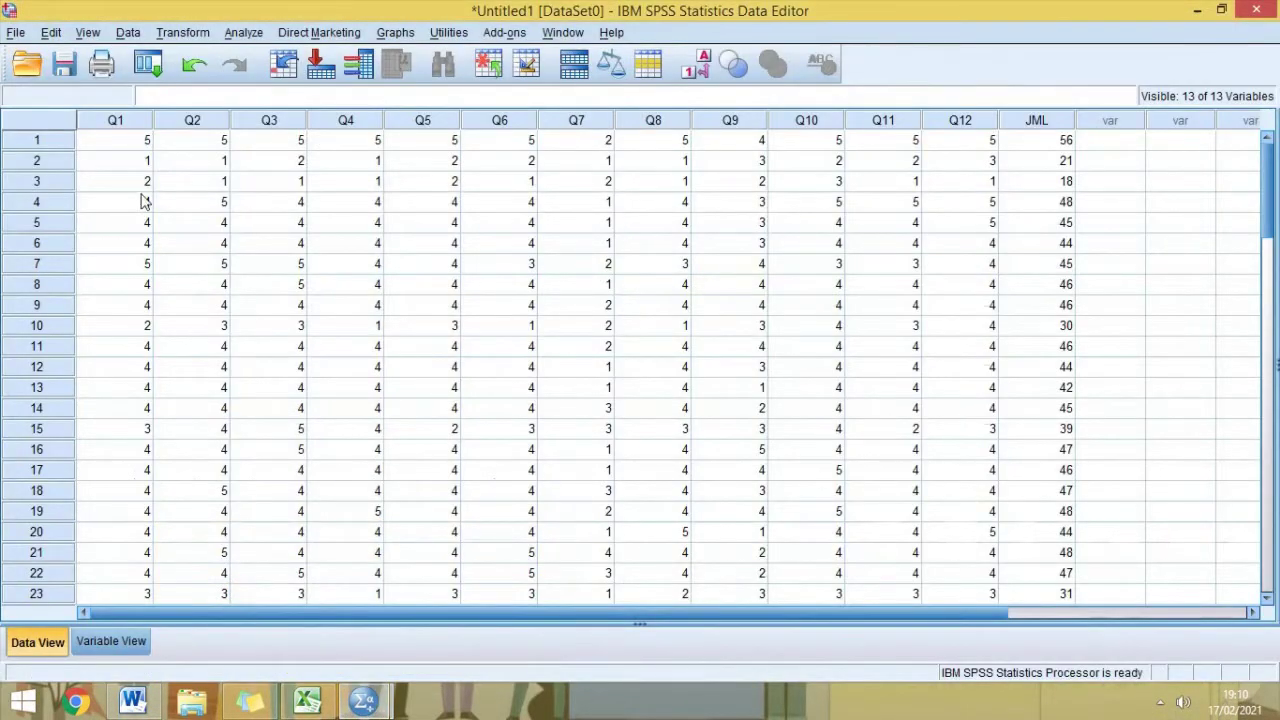
key(ctrl+v)
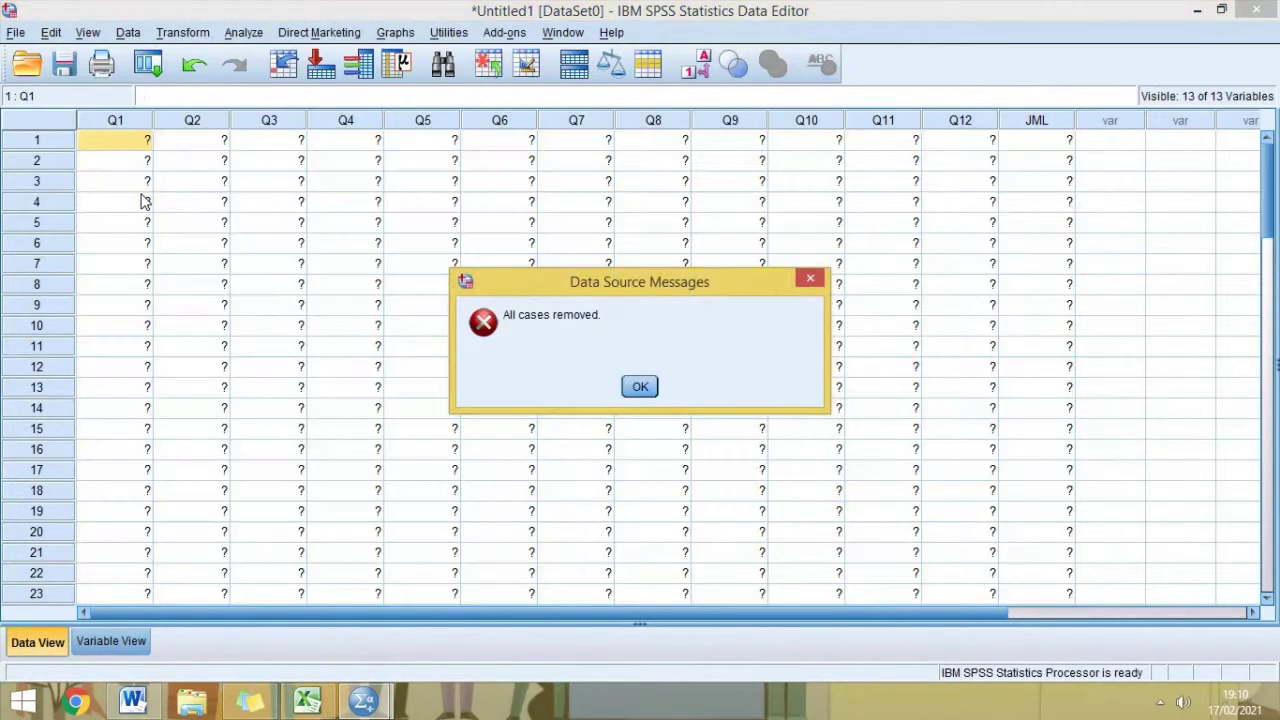
key(Return)
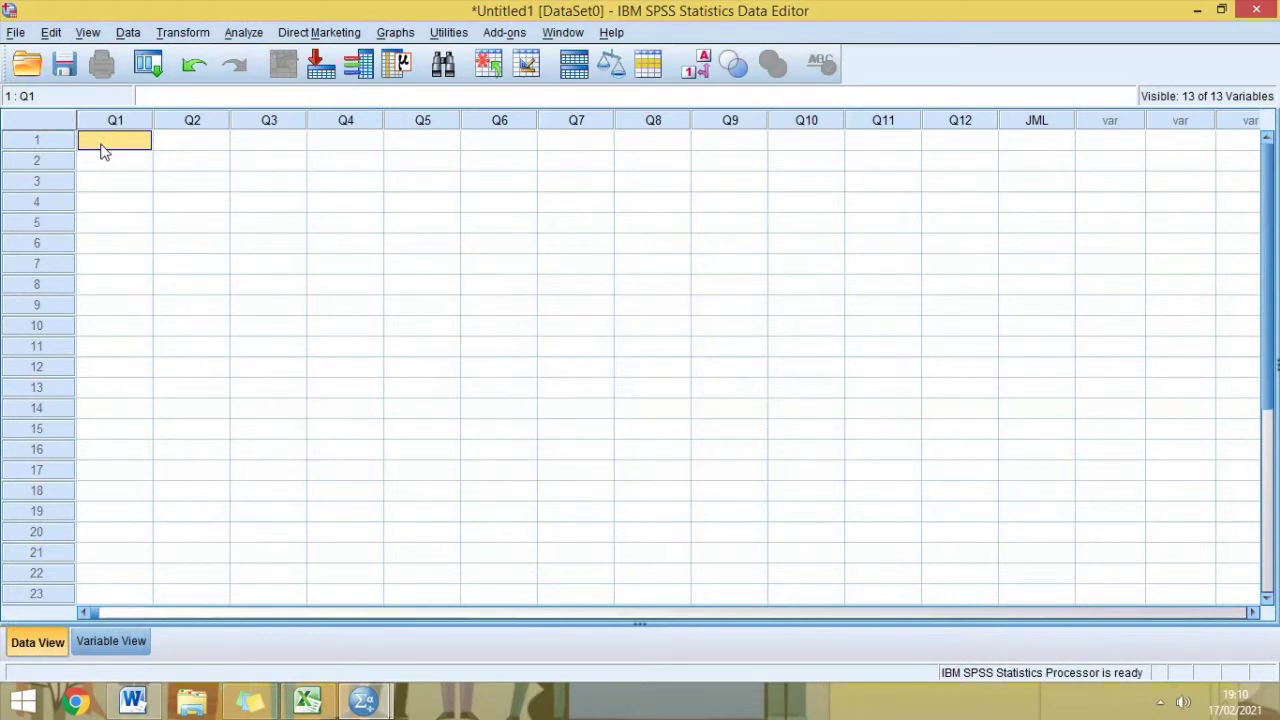
key(ctrl+v)
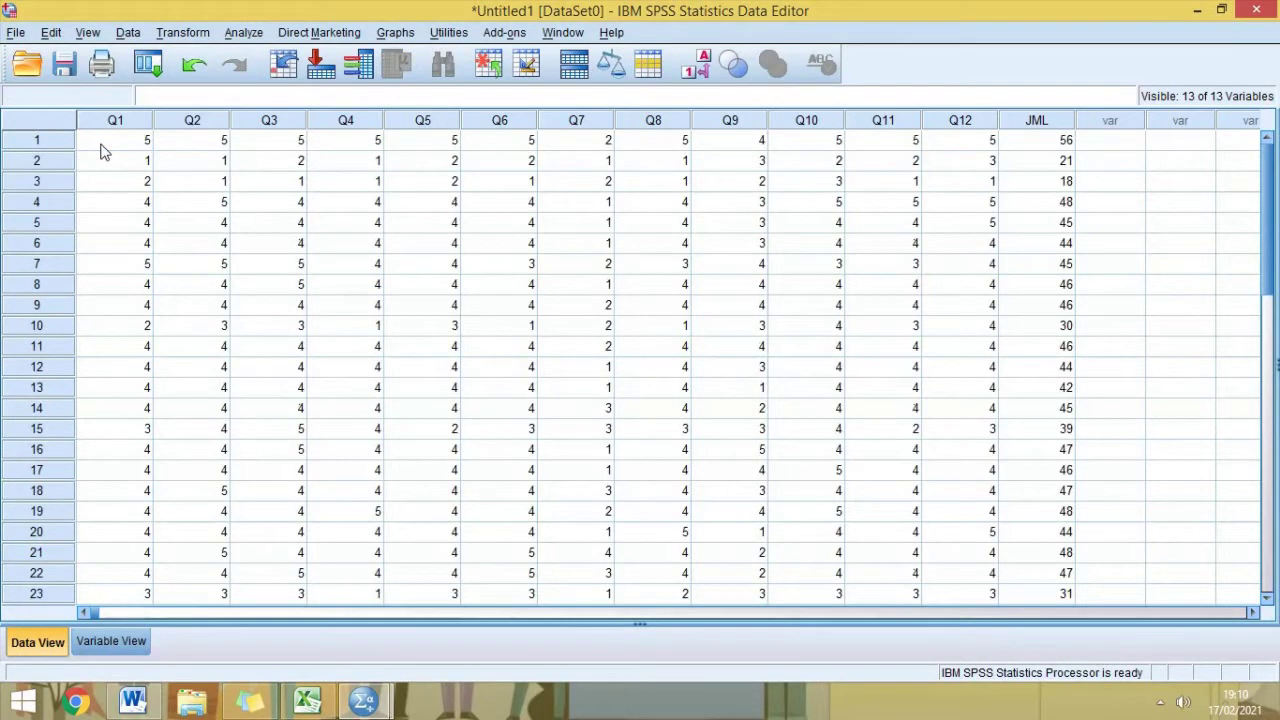
Run the two-tailed Pearson bivariate correlation for Q1 to Q12 and JML on the 30 cases and open its Correlations table maximized
click(248, 32)
mouse_move(299, 205)
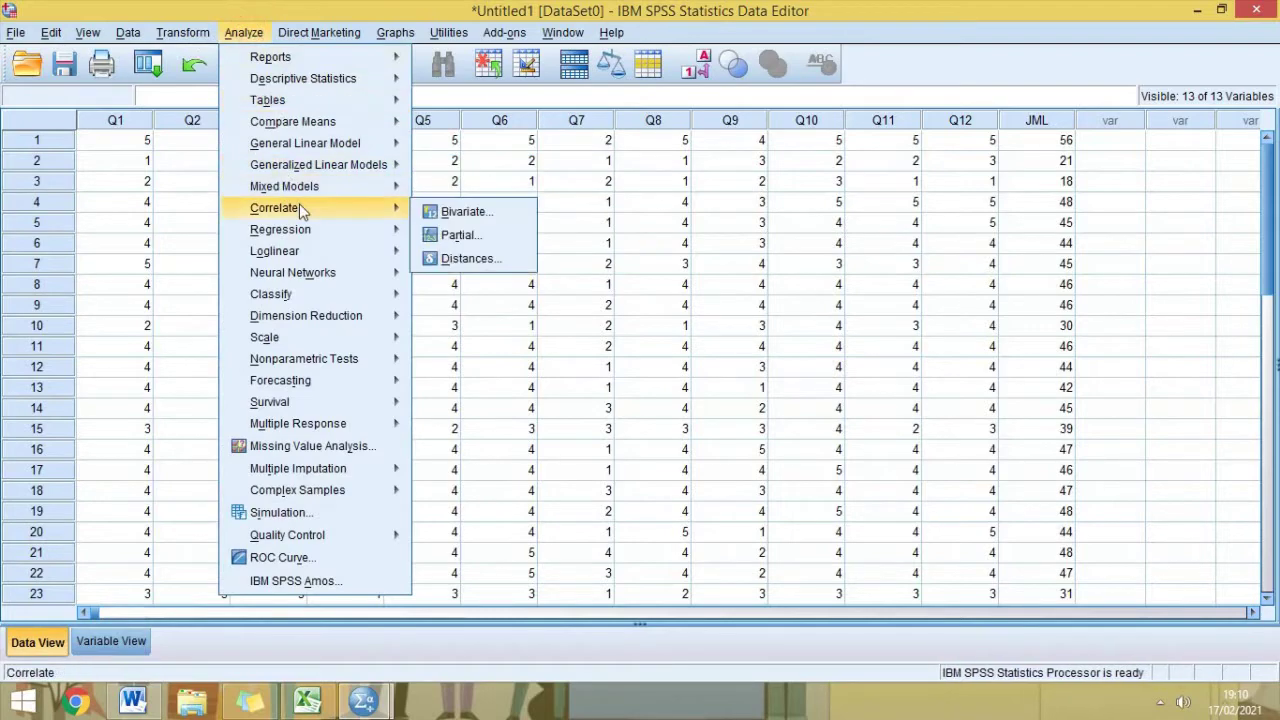
click(434, 214)
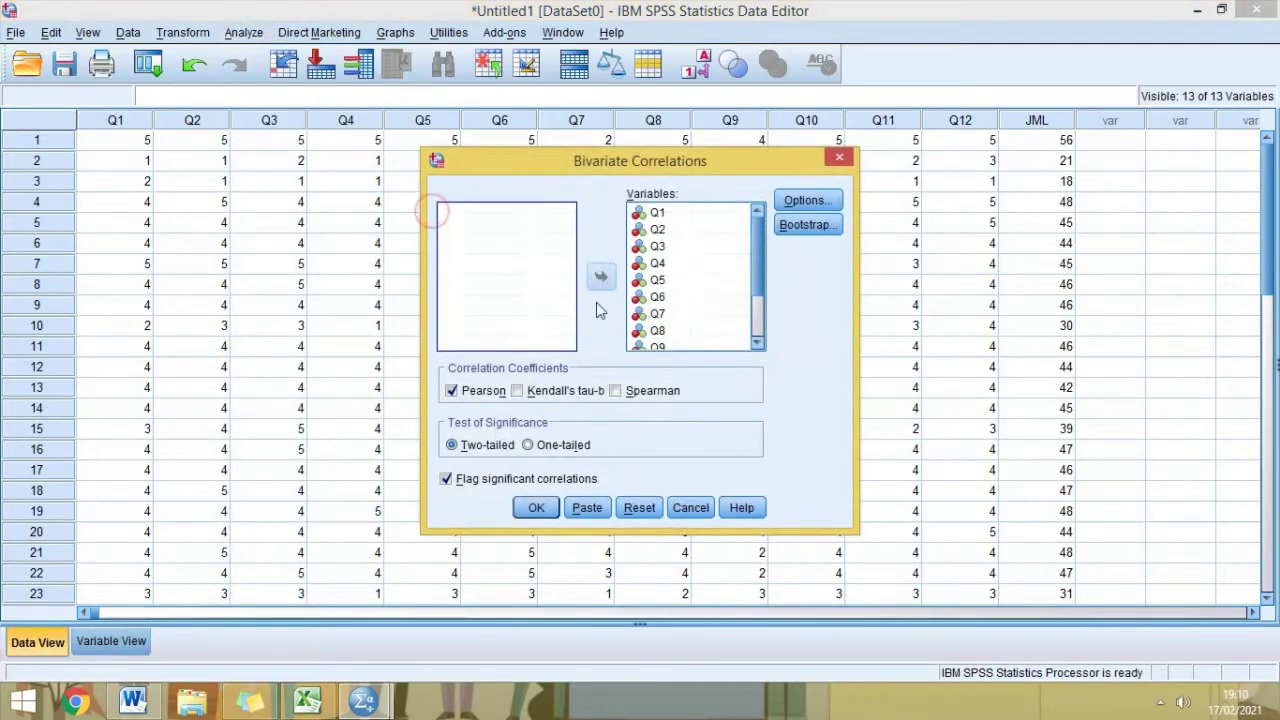
scroll(756, 265, down, 2)
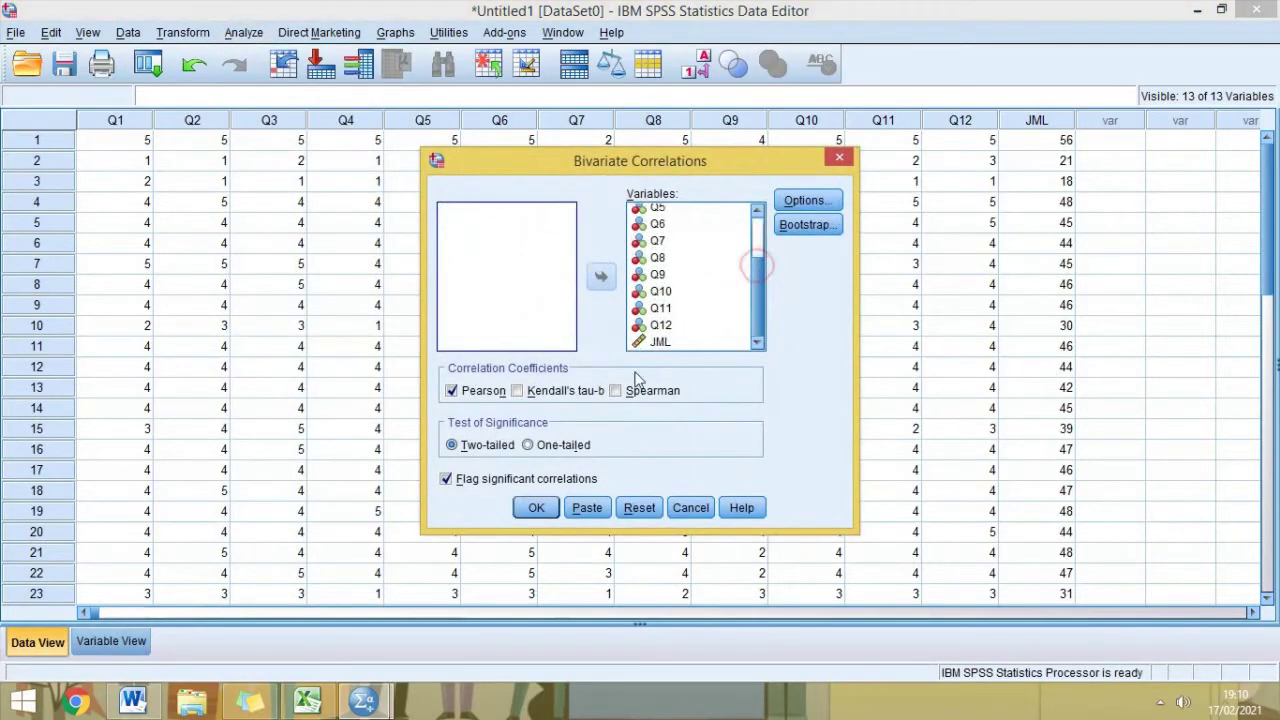
click(535, 508)
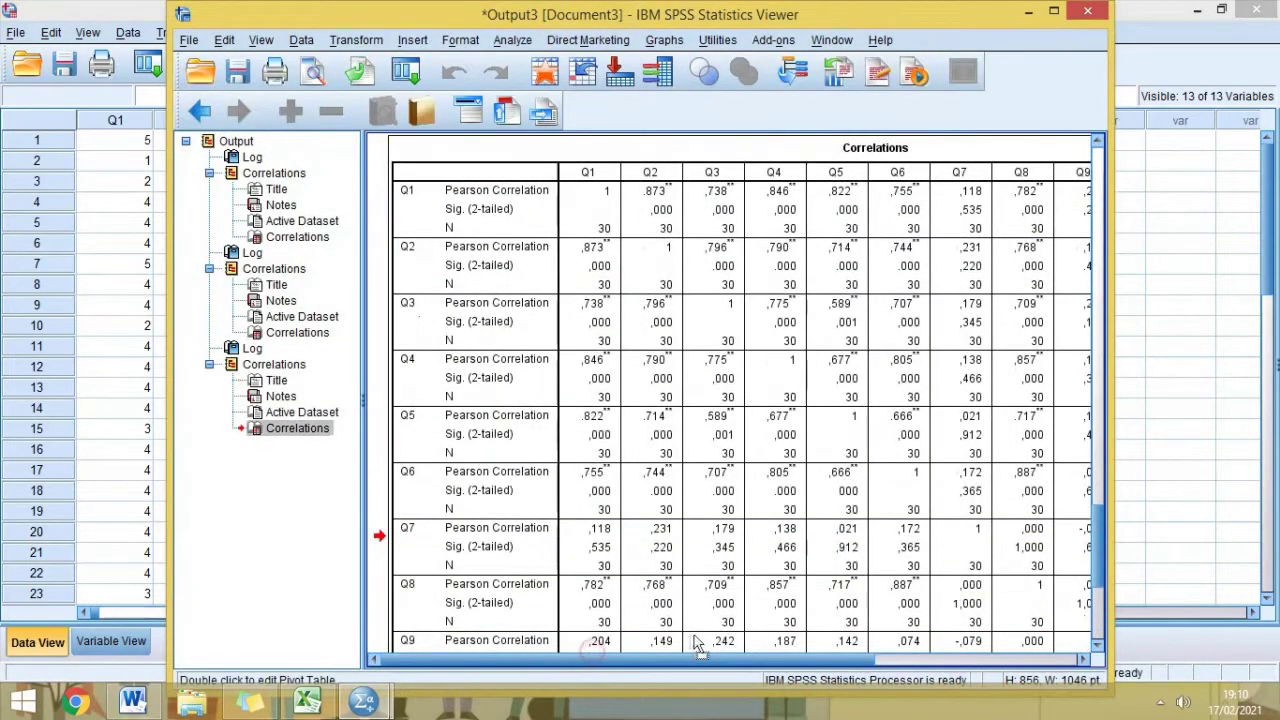
double_click(895, 497)
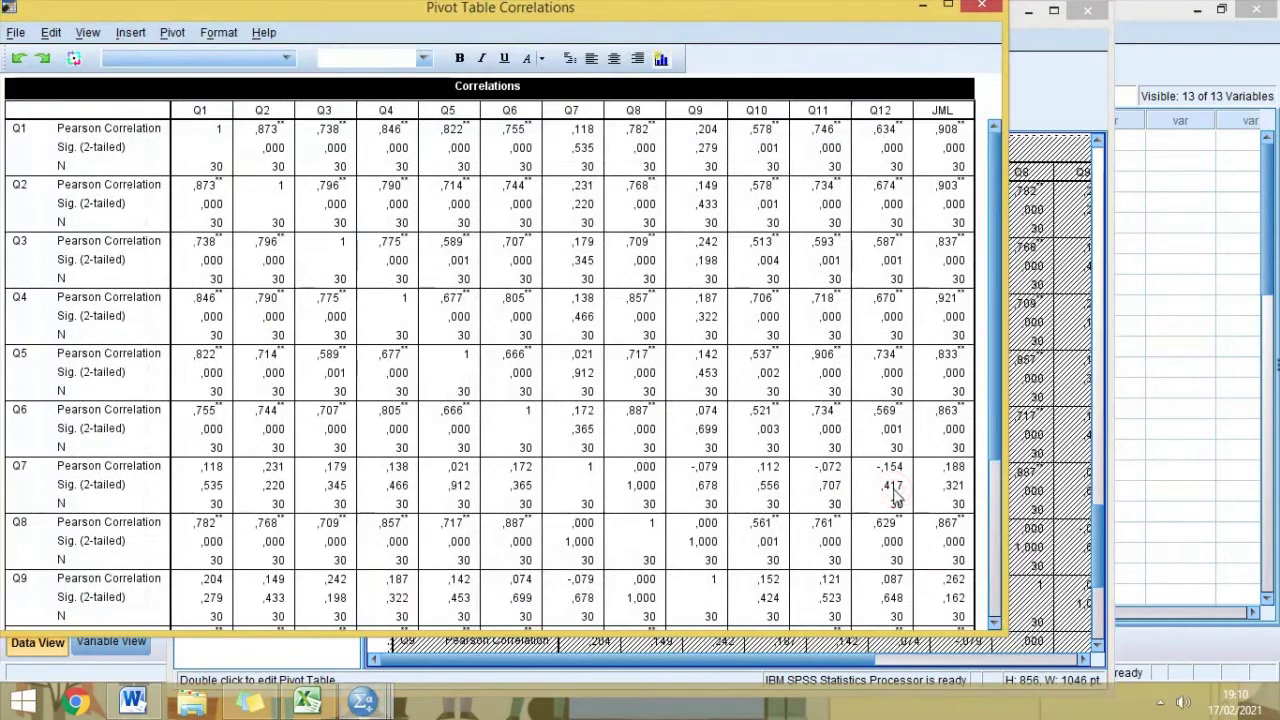
double_click(951, 10)
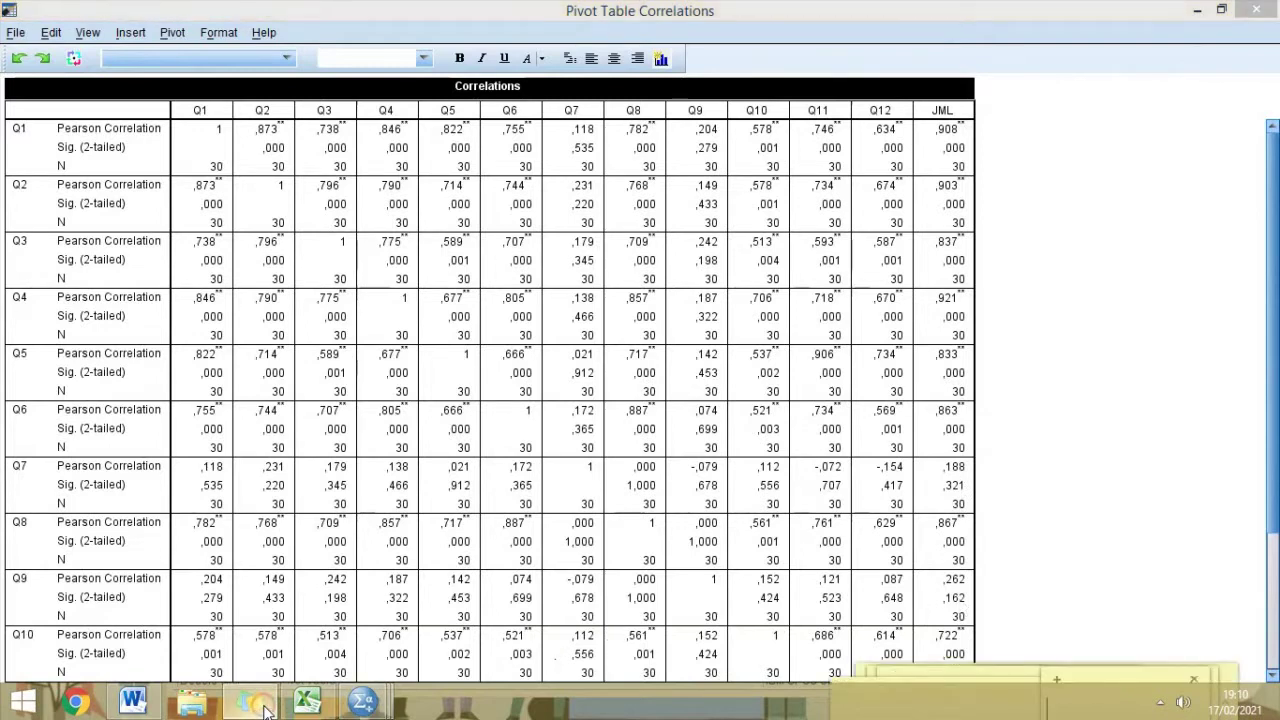
Write "Butir Tidak Valid", Q7 and Q9 on the blank sticky note, move it out of the way, and close the pivot table
drag(1122, 680, 1088, 364)
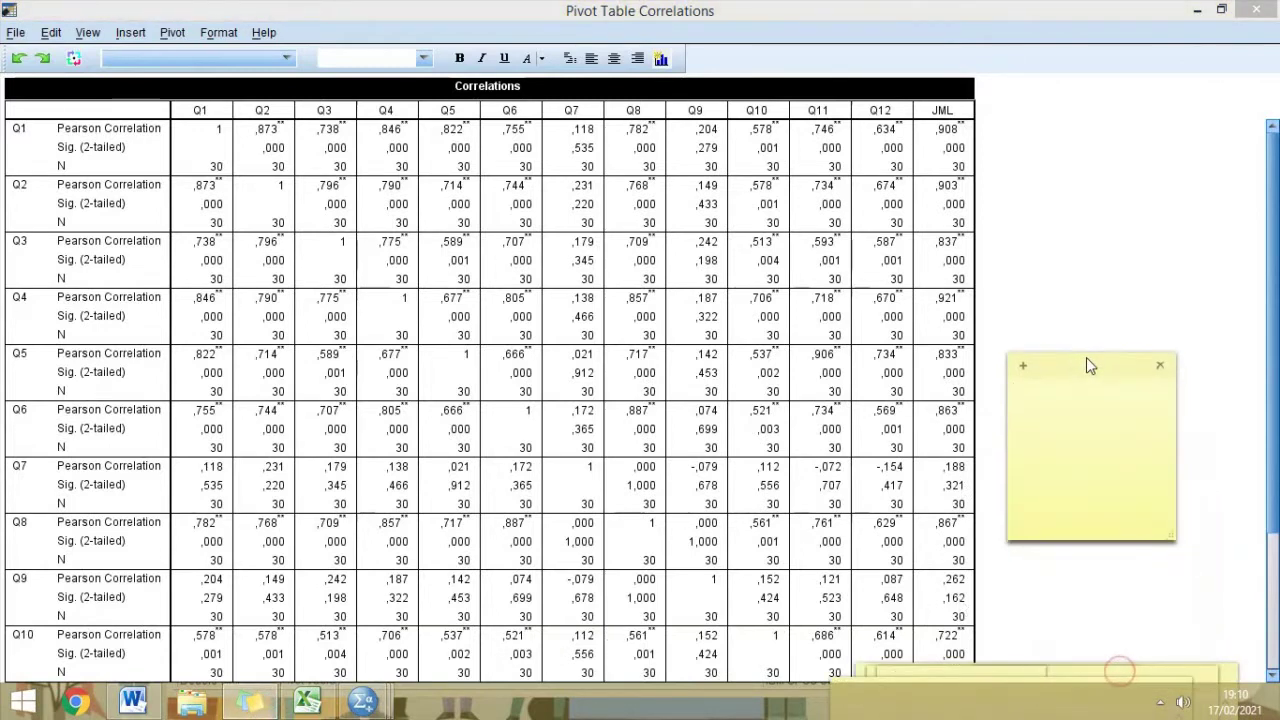
text(Butir )
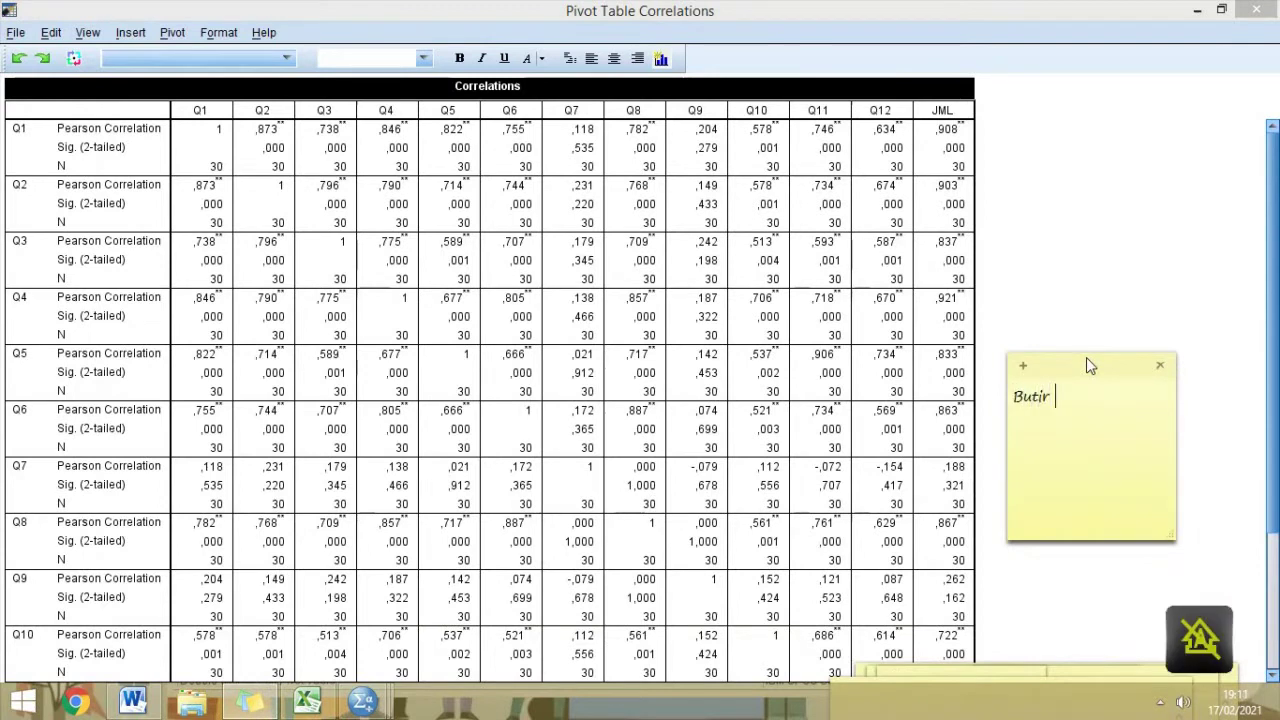
text(Tidak Valid)
key(Return)
text(Q7)
key(Return)
text(Q9)
drag(1100, 366, 1154, 666)
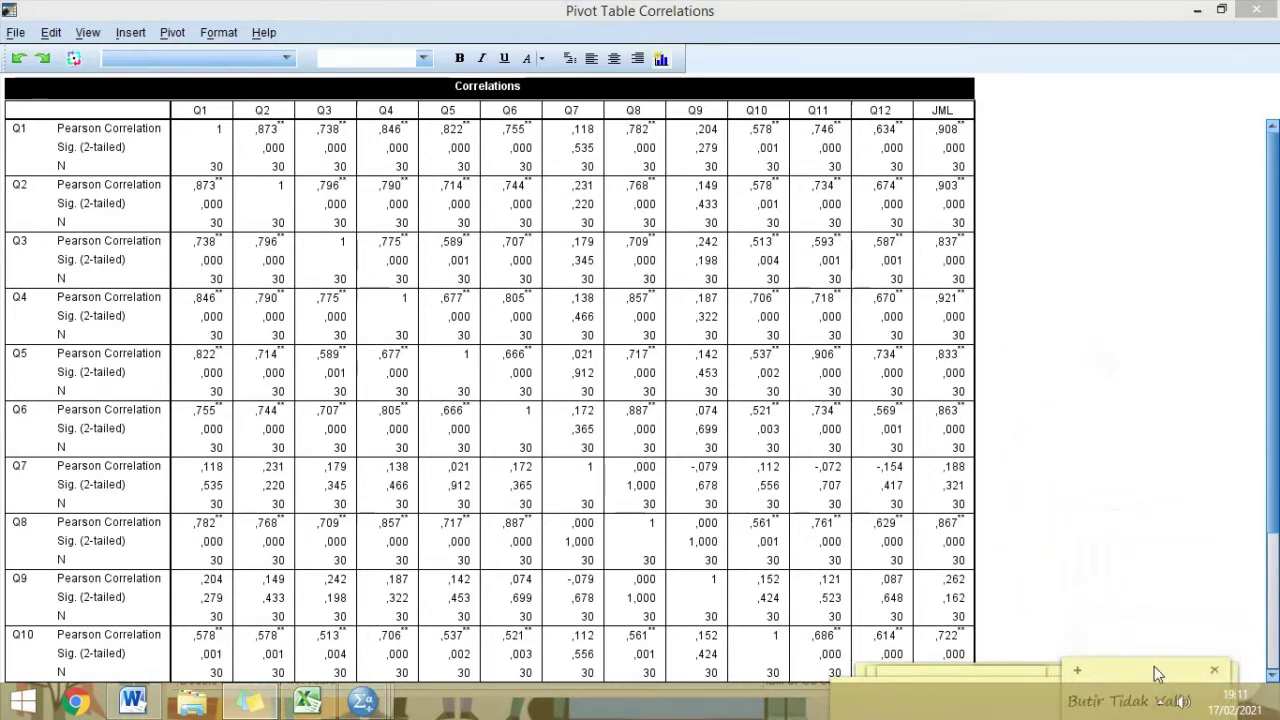
click(1262, 8)
click(1260, 9)
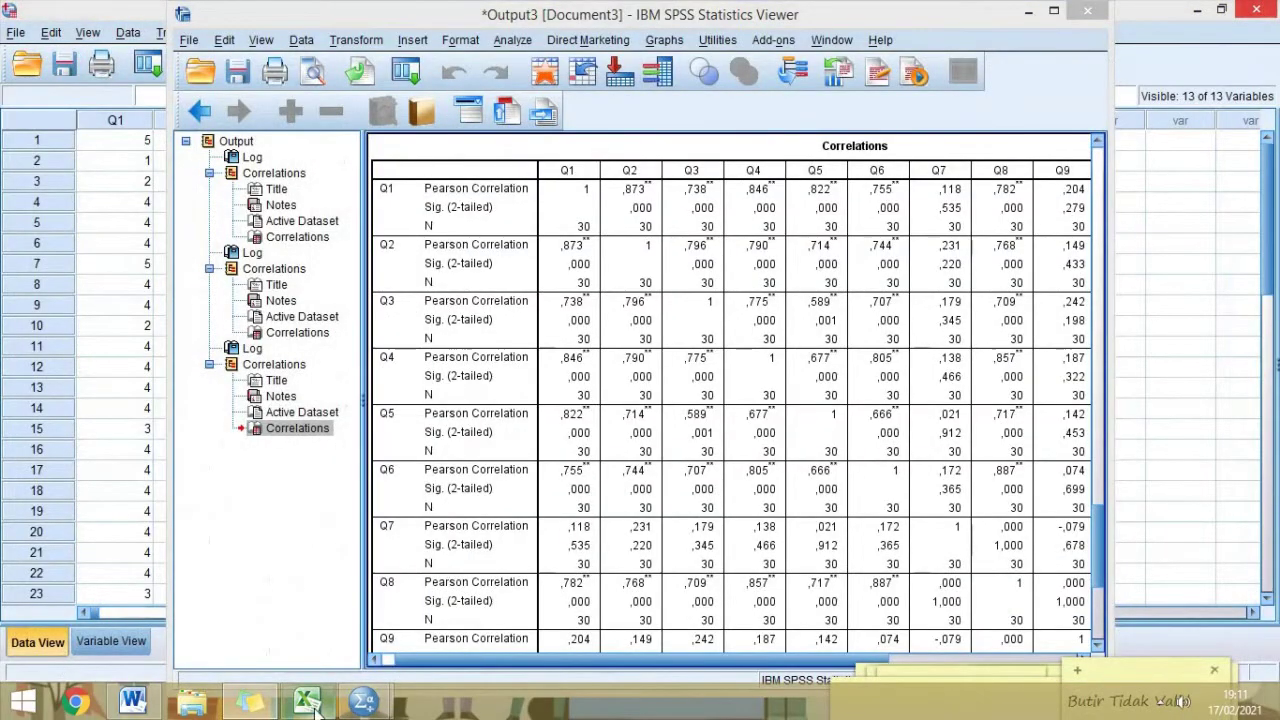
Return to the Excel sheet and delete the invalid item columns Q7 and Q9
mouse_move(314, 708)
click(280, 645)
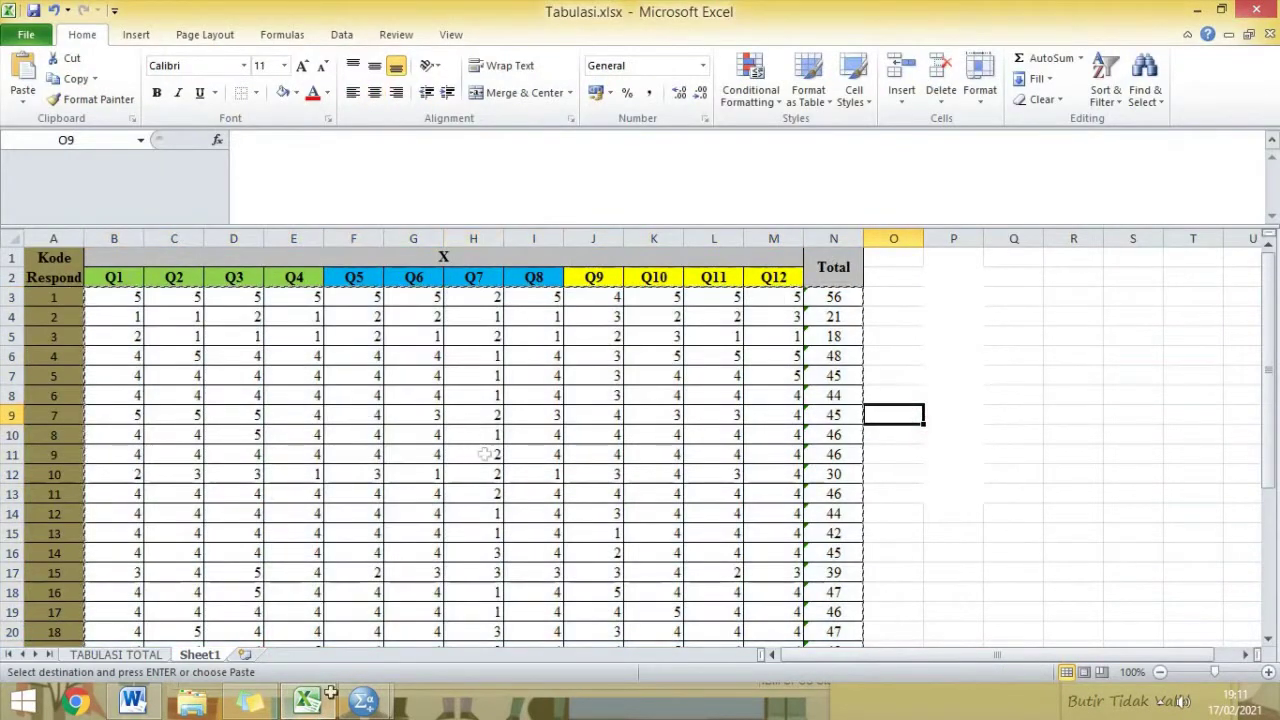
click(250, 703)
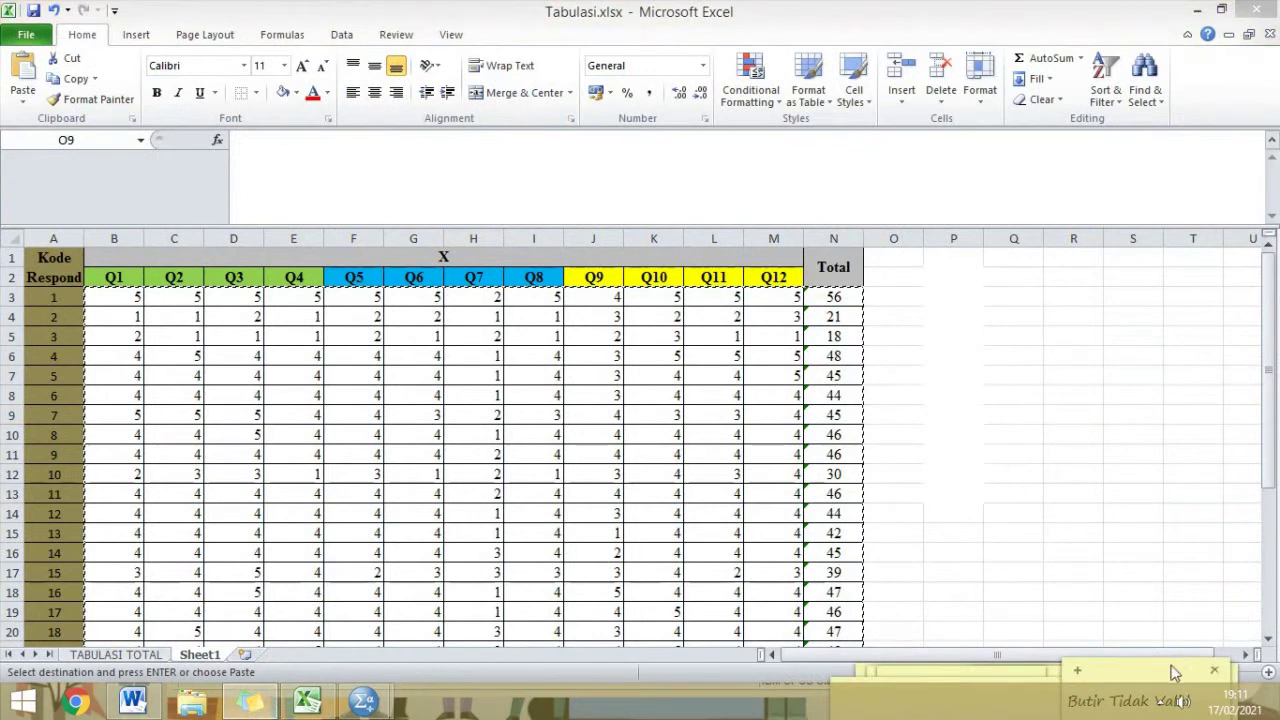
click(482, 238)
click(480, 238)
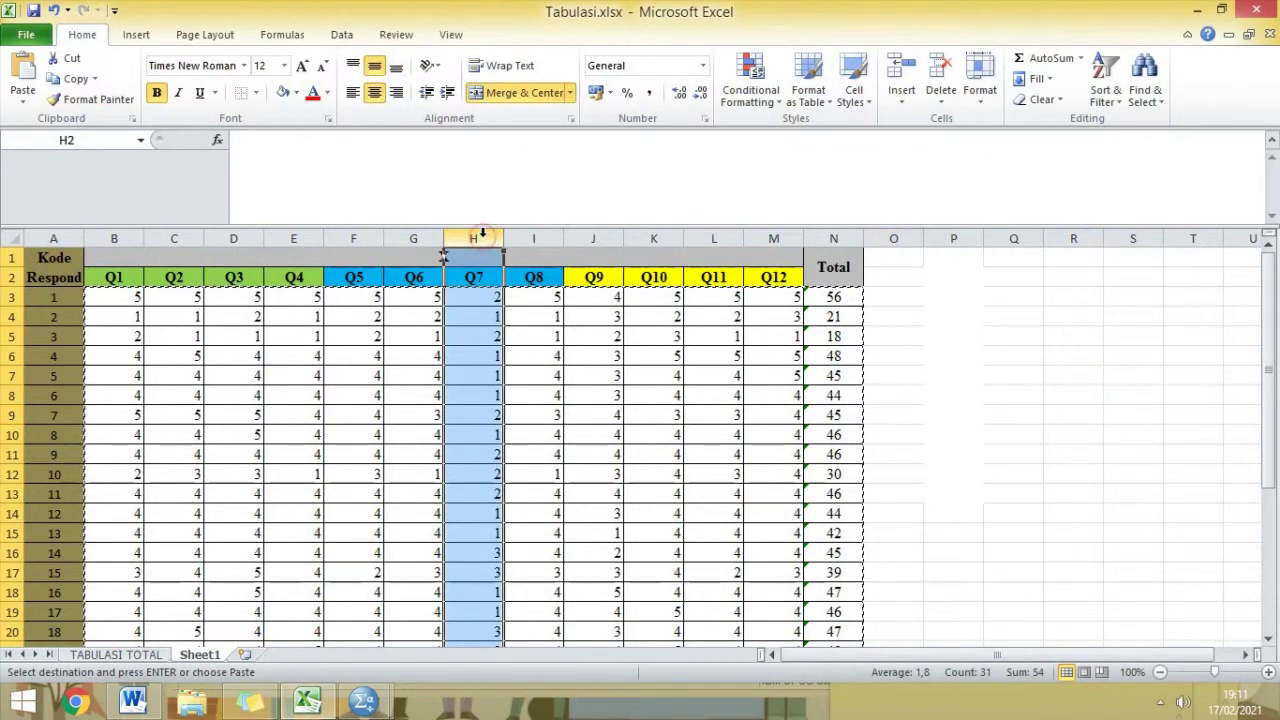
ctrl+click(596, 237)
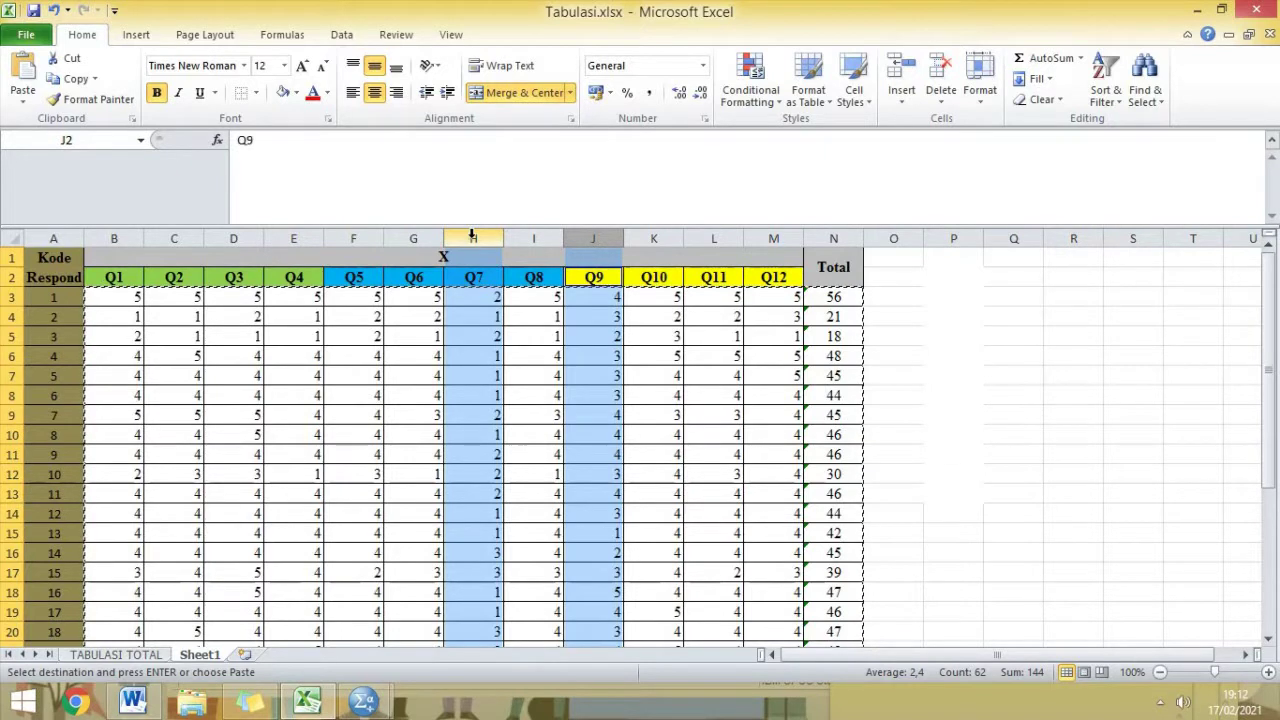
right_click(472, 236)
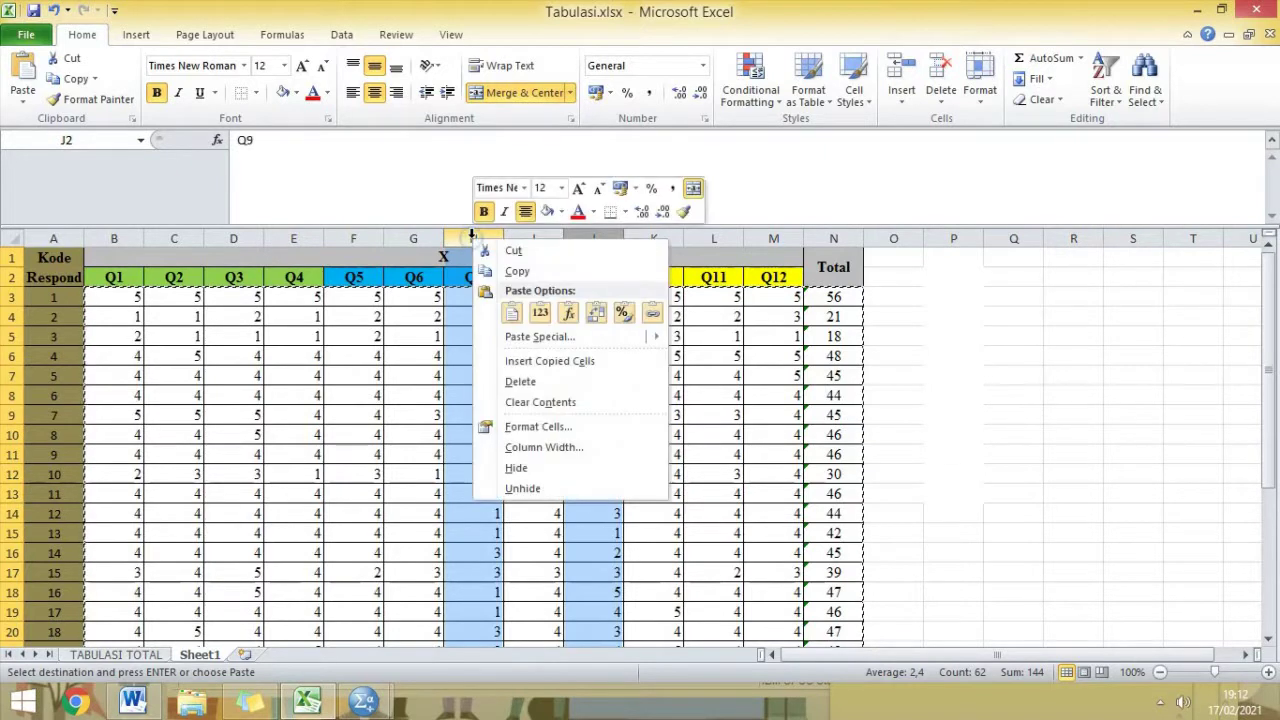
click(517, 382)
click(788, 343)
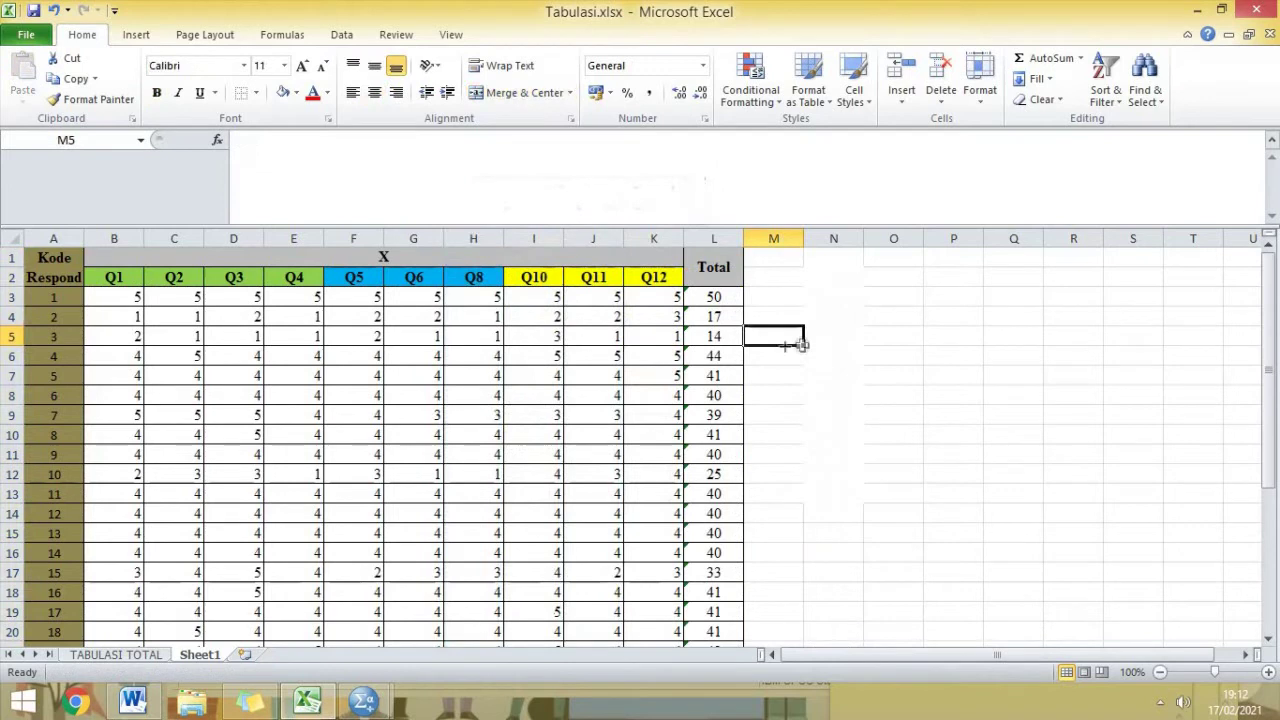
Copy the remaining item headers Q1 to Q12 in B2:K2 and paste them transposed starting at cell N2
drag(113, 280, 653, 276)
key(ctrl+c)
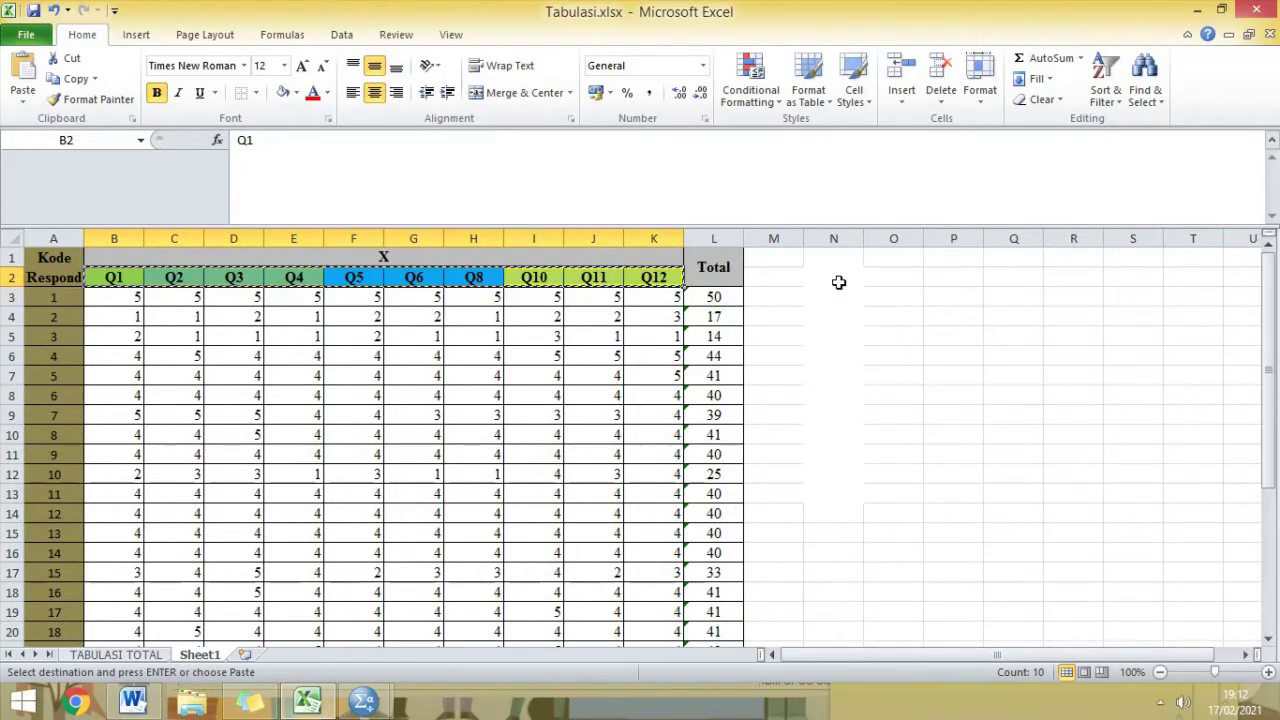
click(837, 280)
right_click(838, 281)
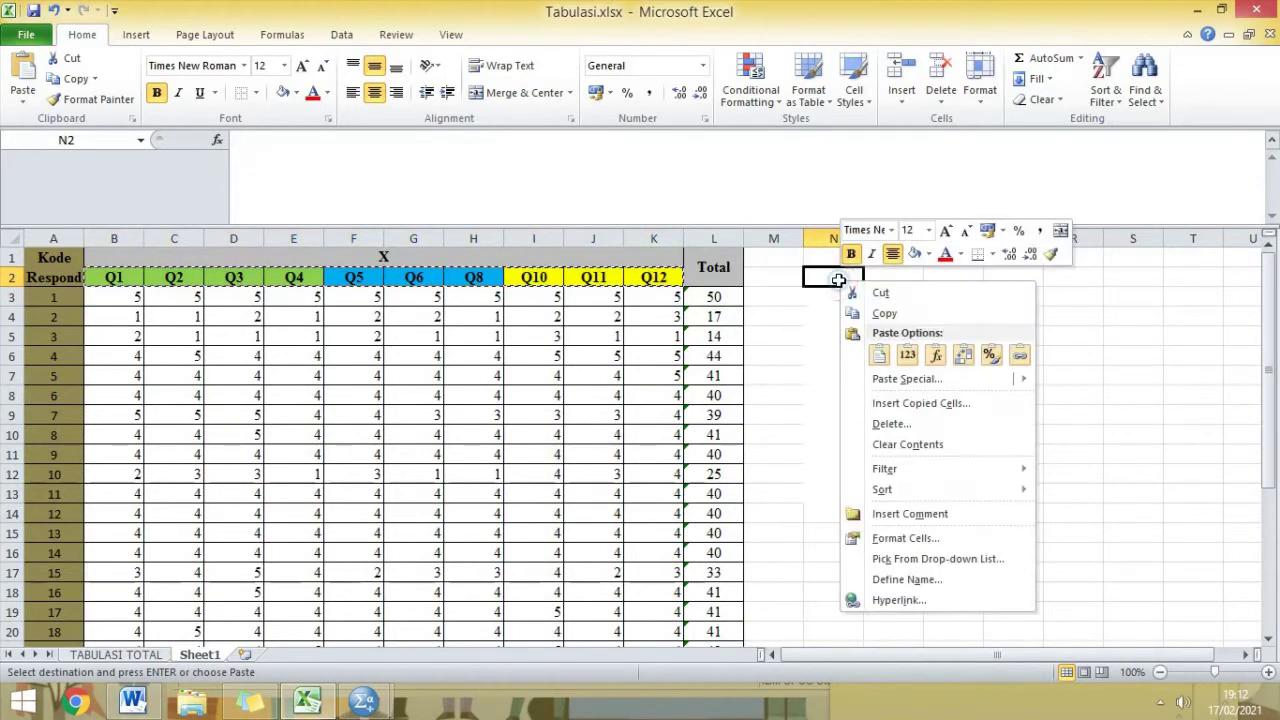
click(963, 354)
click(1045, 375)
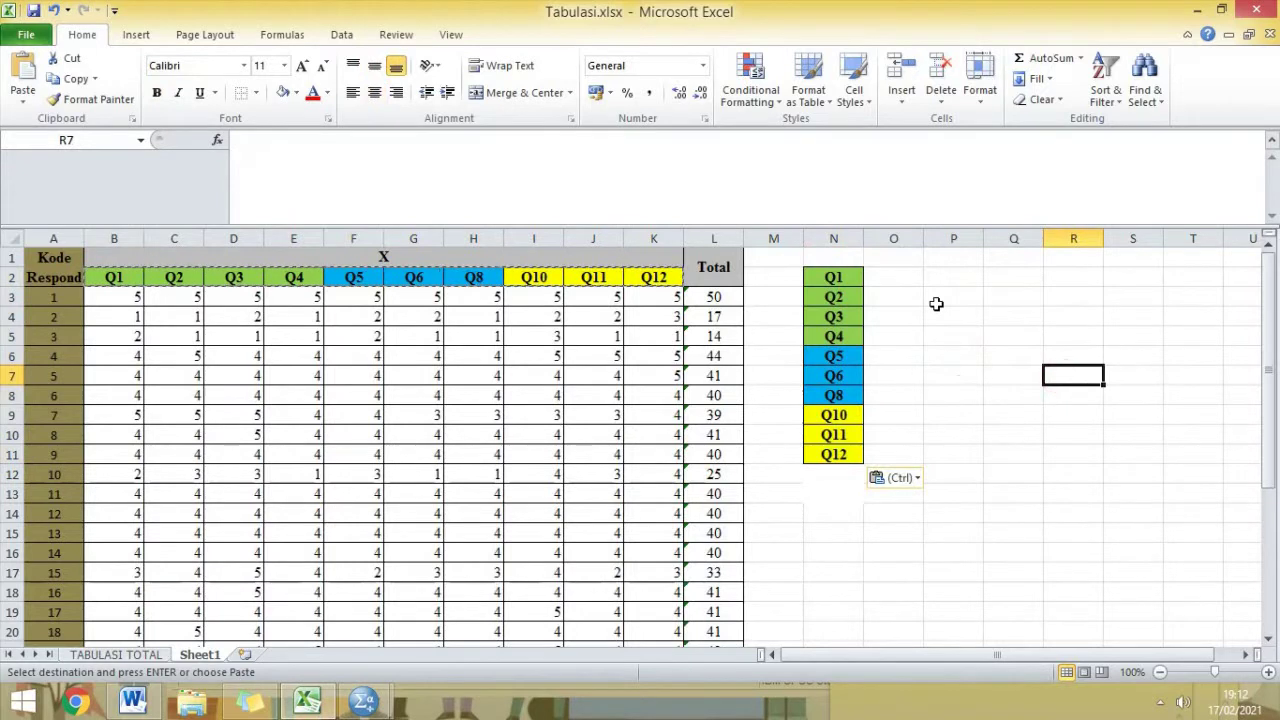
Copy the transposed item list in N2:N11 and switch to the SPSS Data Editor
drag(858, 275, 828, 463)
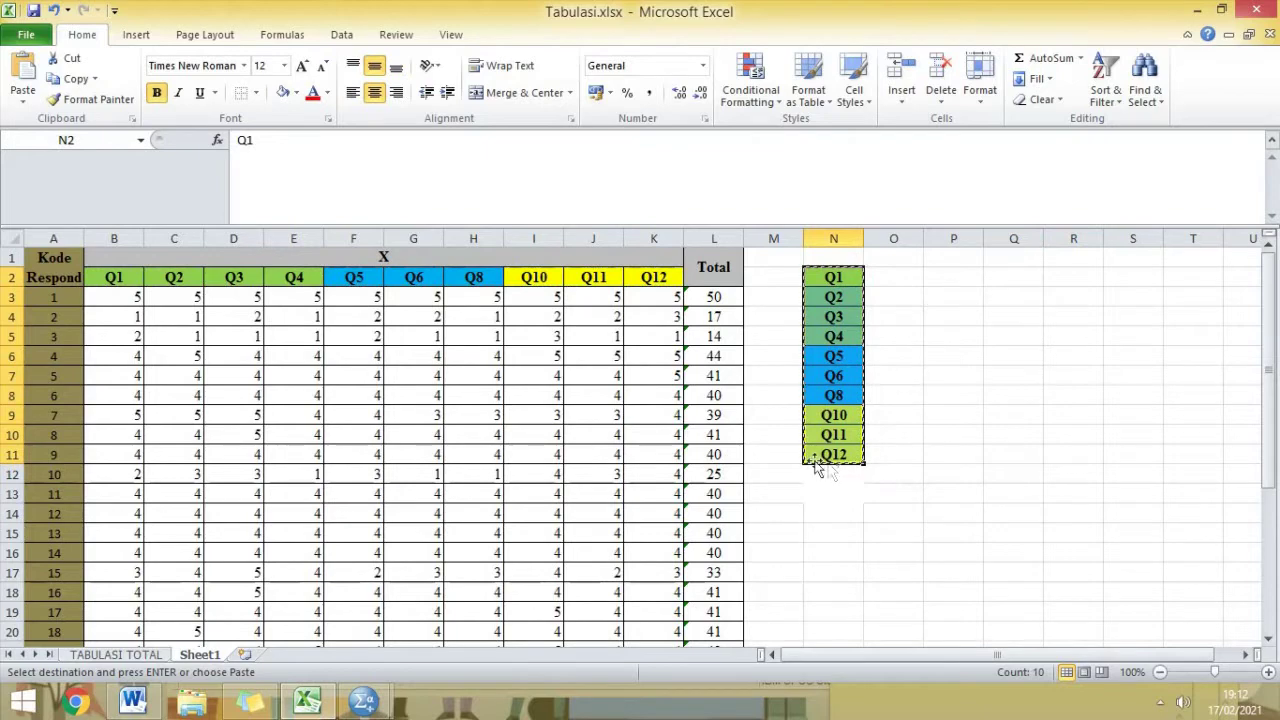
click(366, 701)
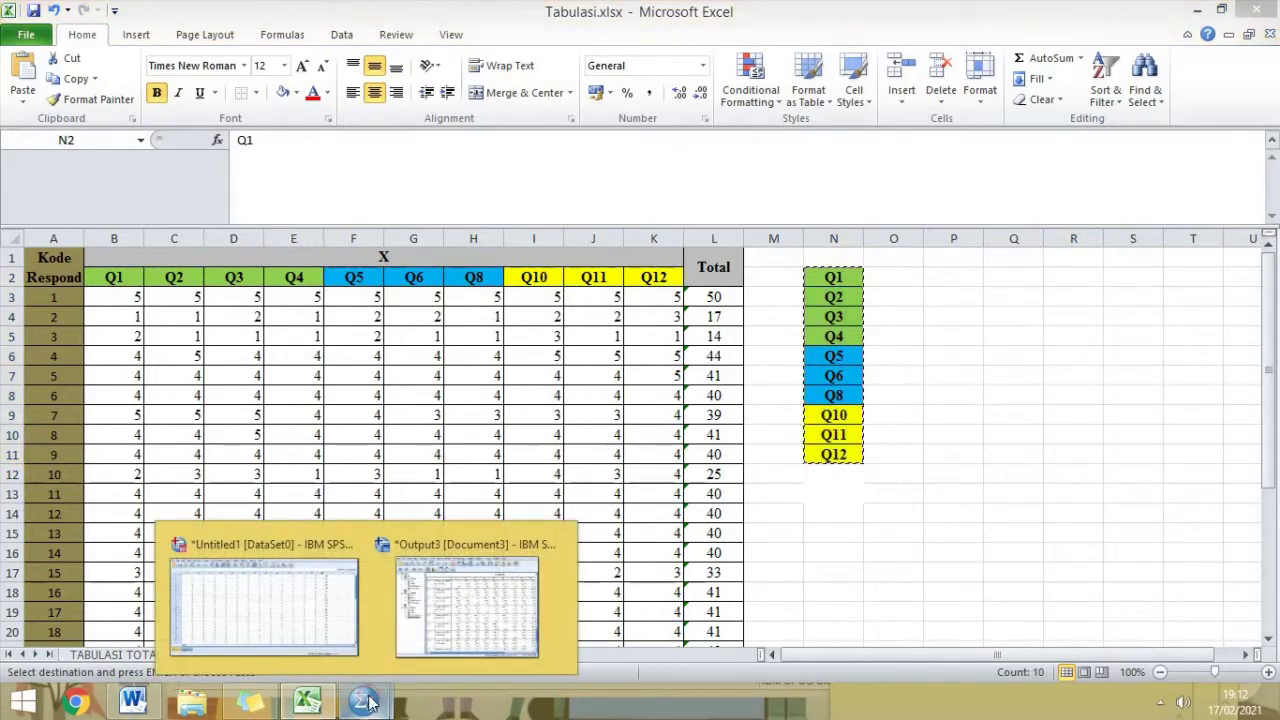
click(306, 614)
scroll(1265, 265, down, 4)
scroll(1262, 255, up, 4)
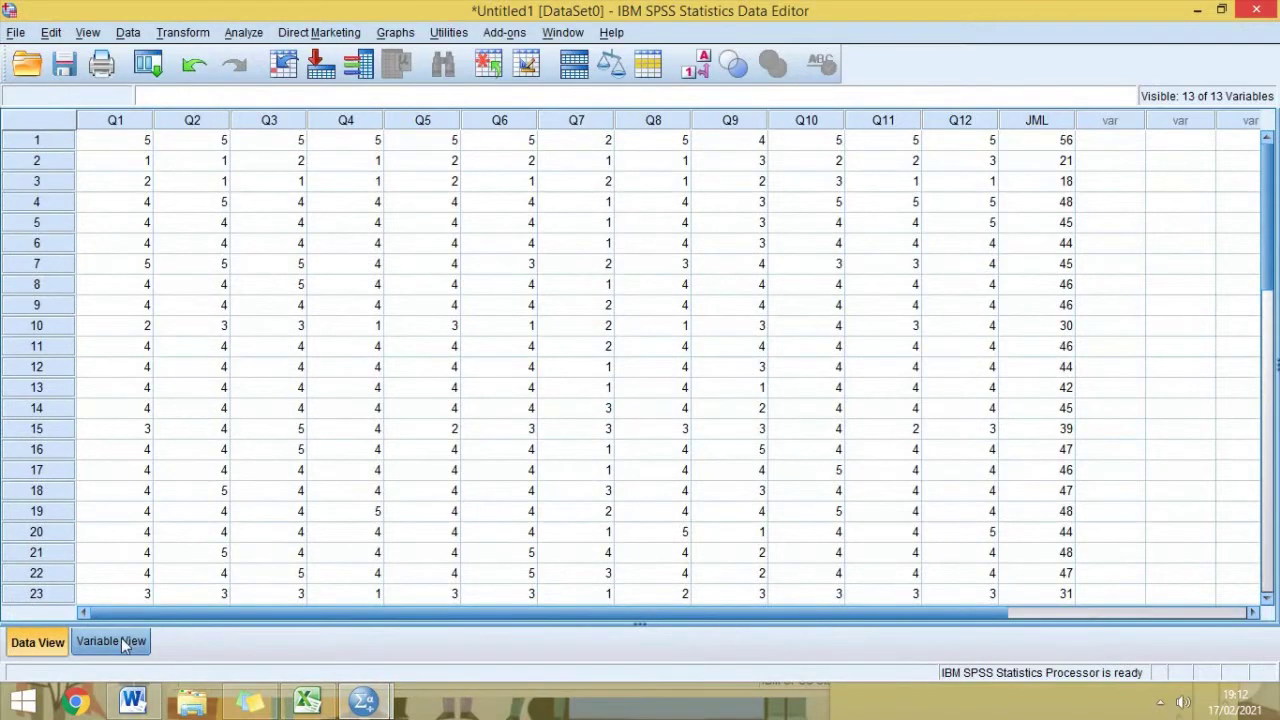
Delete all existing cases from the dataset
click(122, 146)
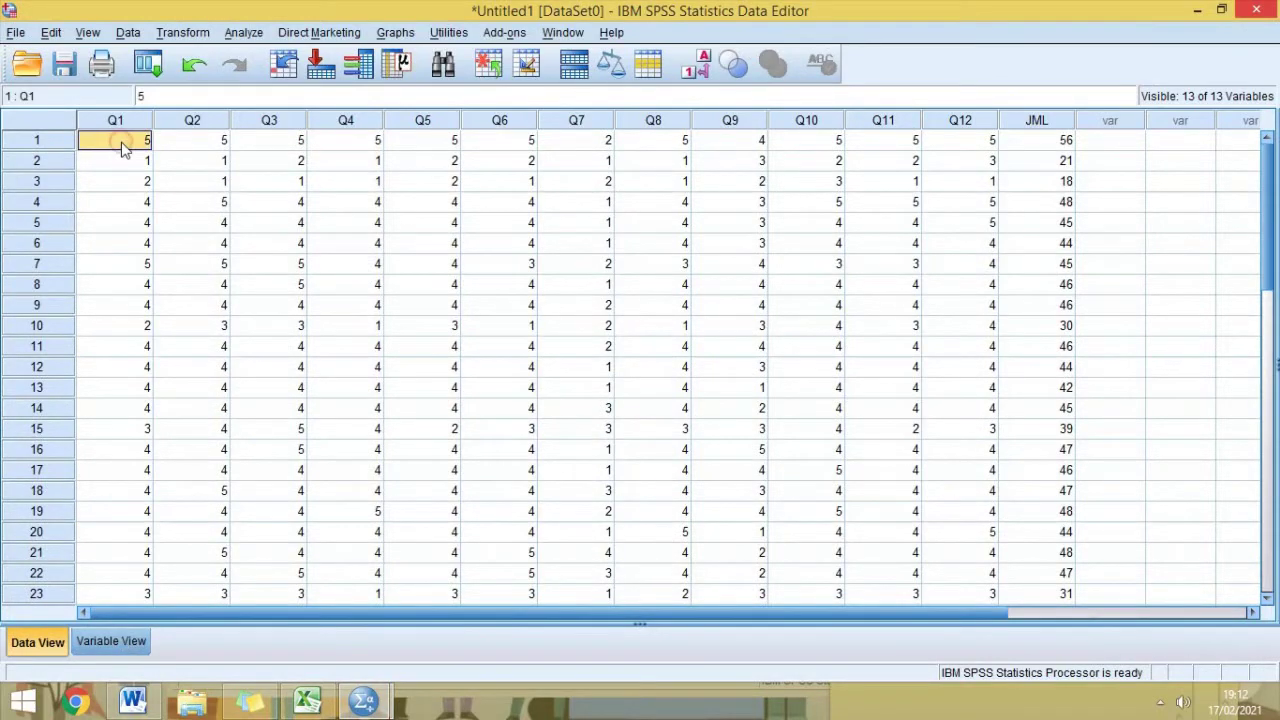
key(ctrl+a)
key(Delete)
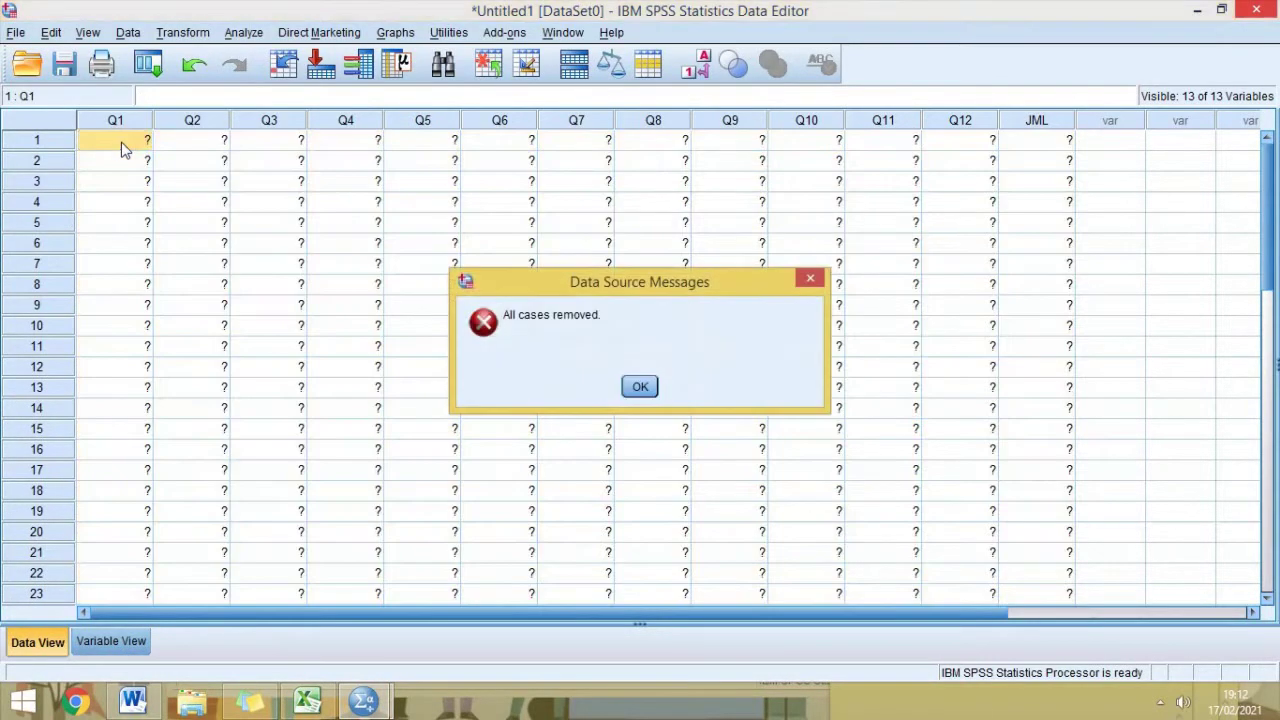
key(Return)
Clear all the old variable definitions, Q1 to Q12 and JML
click(100, 642)
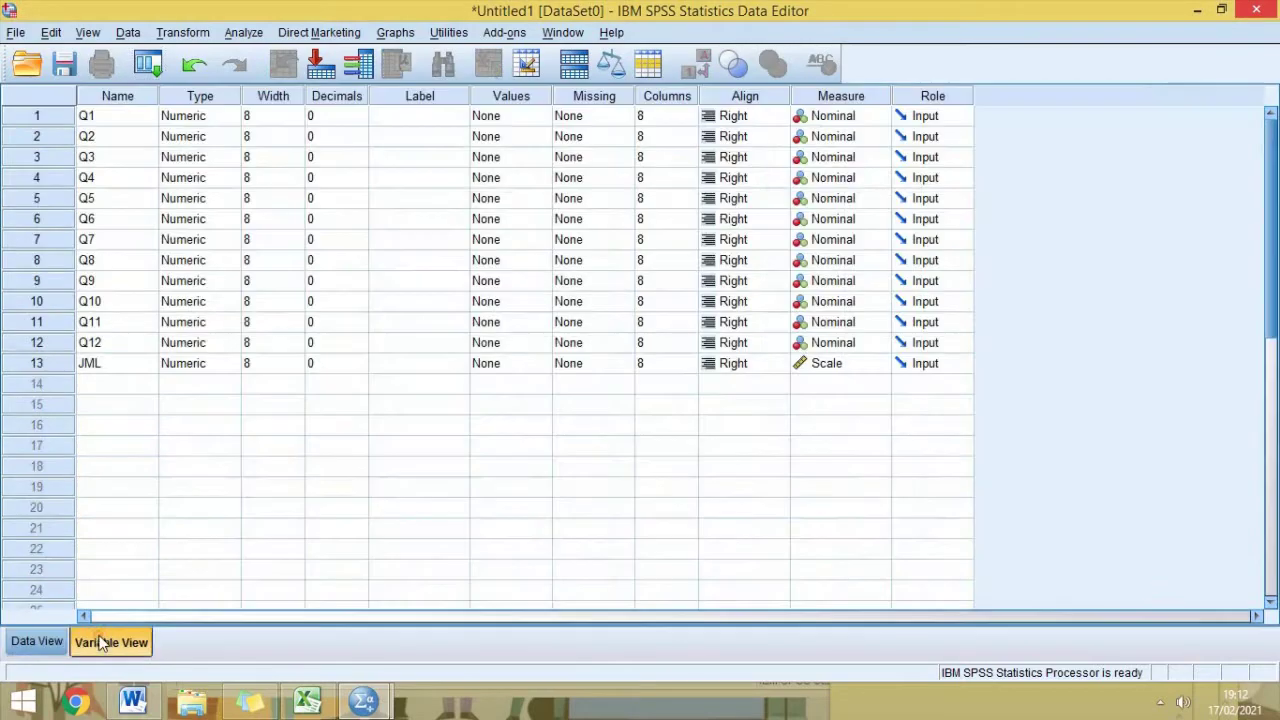
click(140, 121)
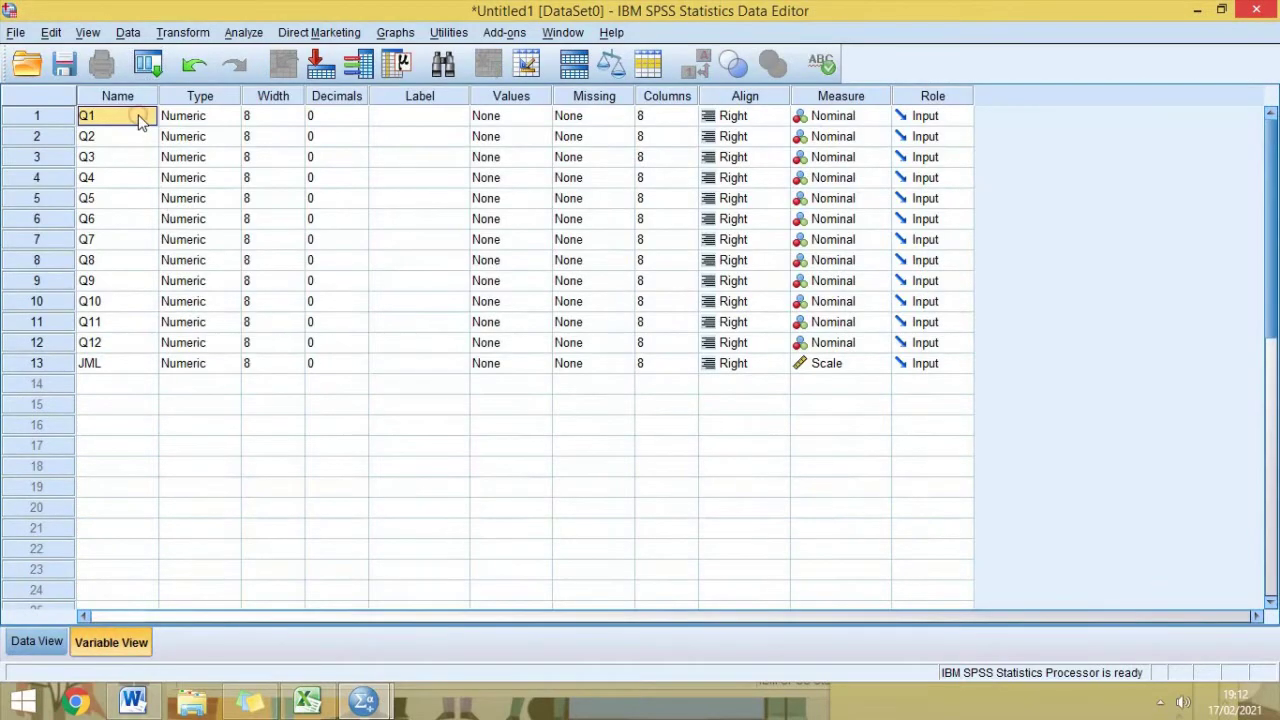
drag(55, 116, 57, 368)
right_click(57, 368)
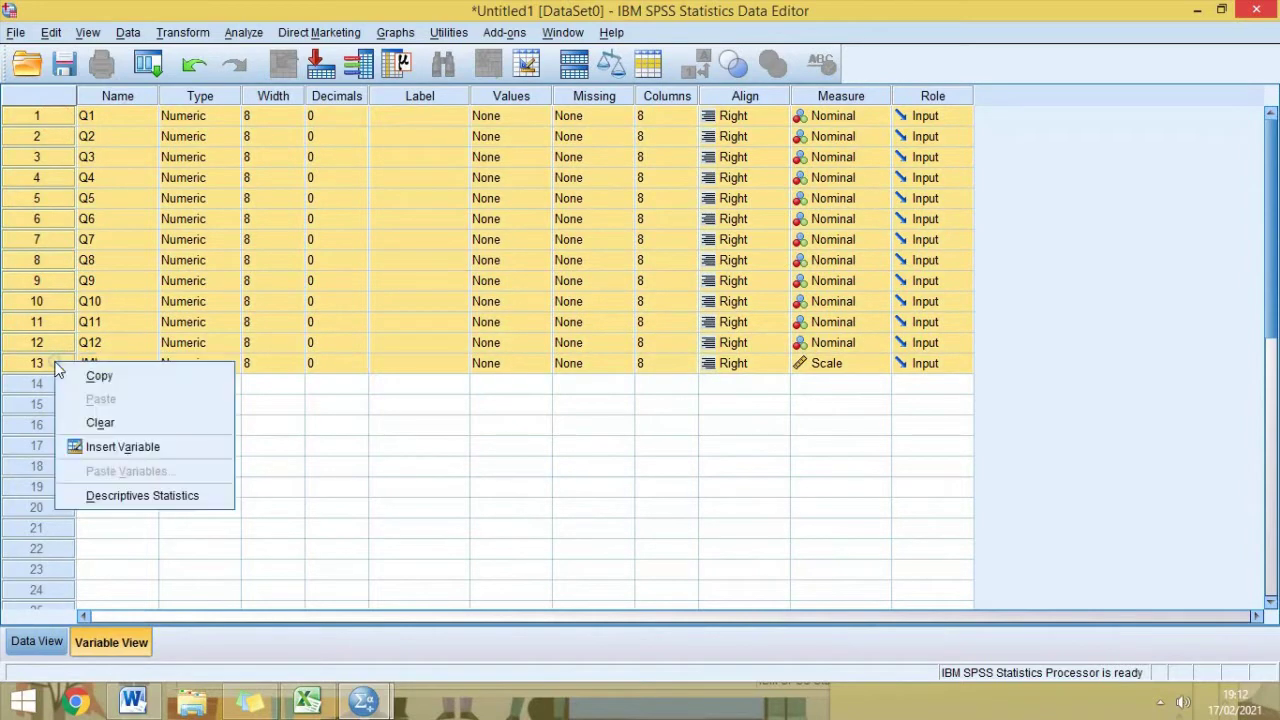
click(97, 424)
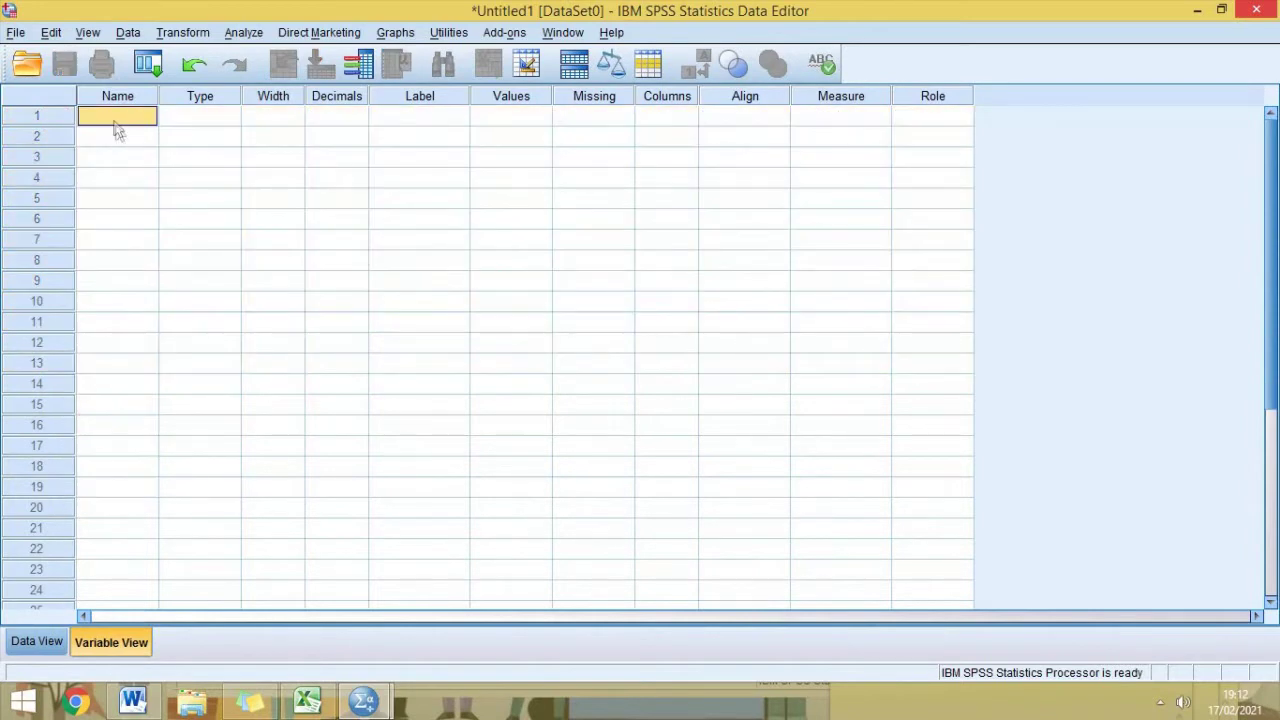
Paste the copied item names as variables starting in row 1 and add JML as the eleventh variable
key(ctrl+z)
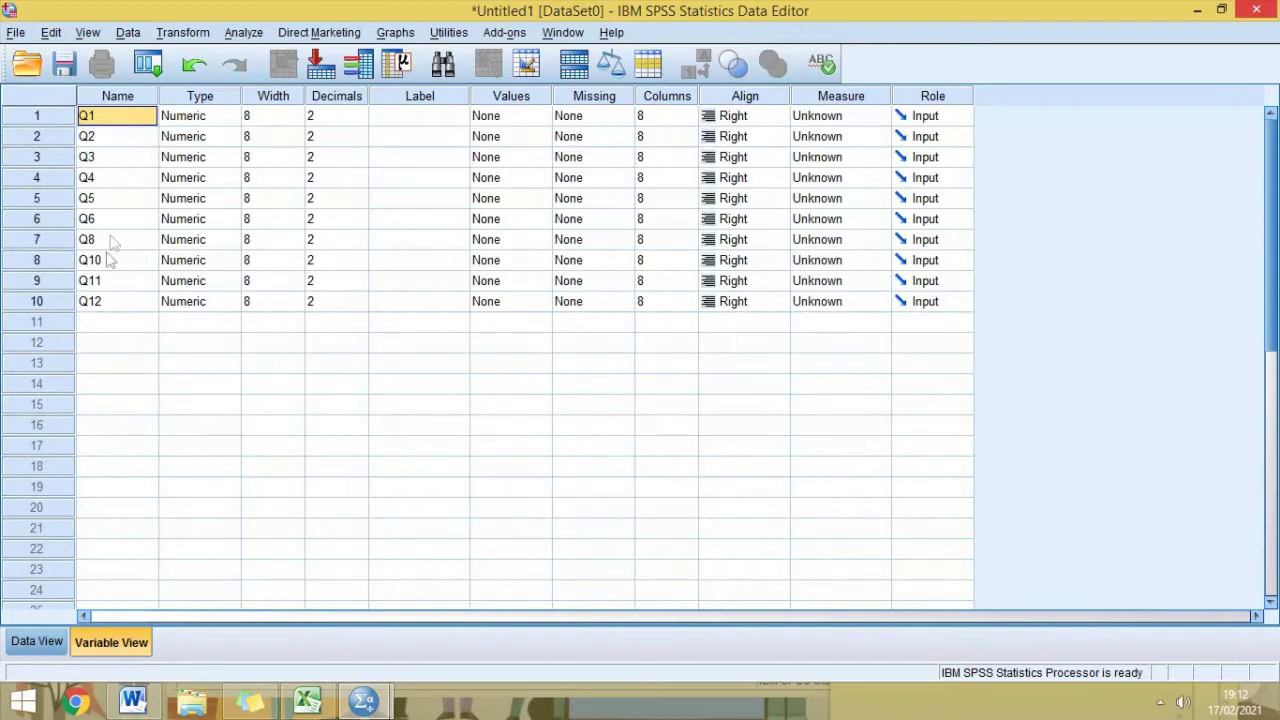
click(96, 324)
text(JML)
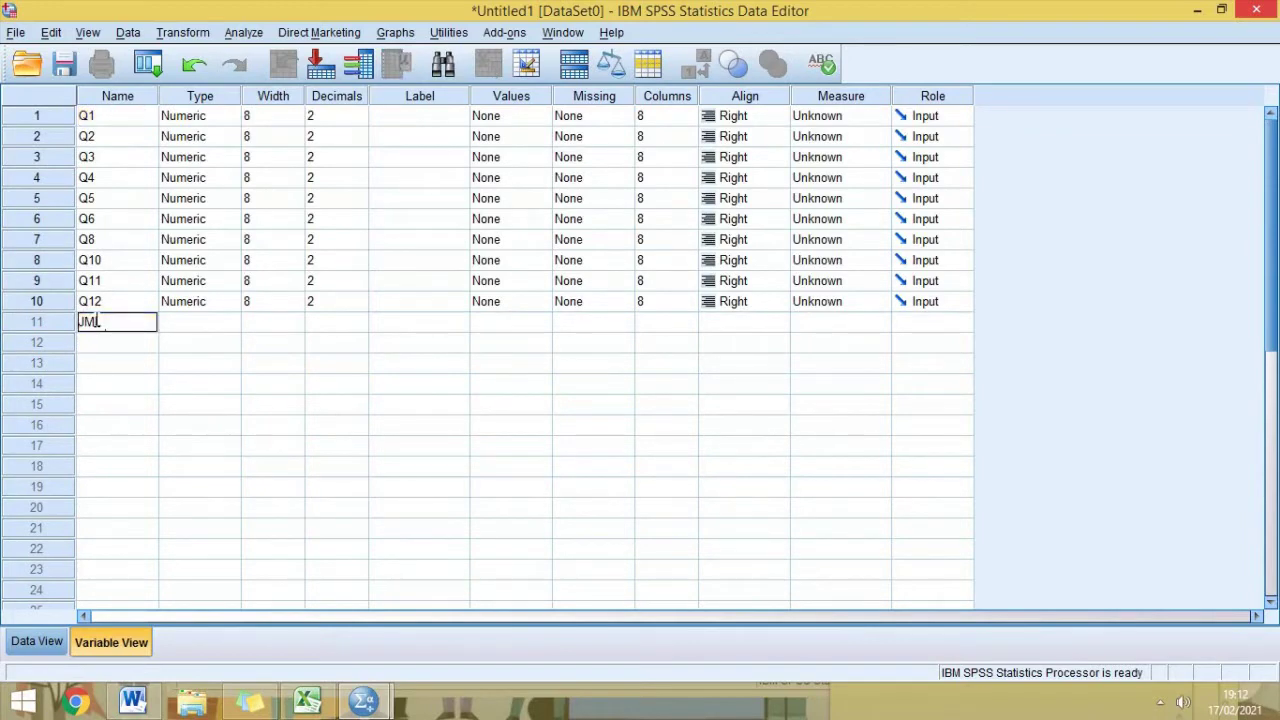
click(234, 388)
click(234, 386)
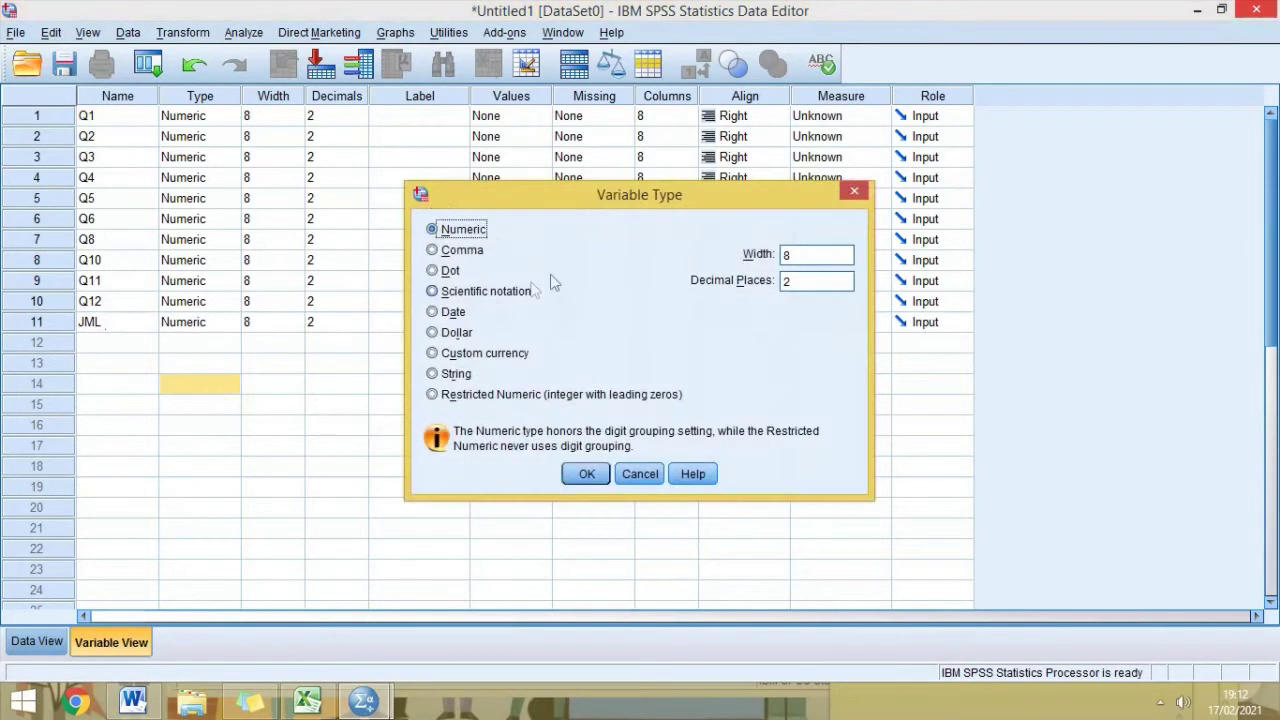
click(855, 197)
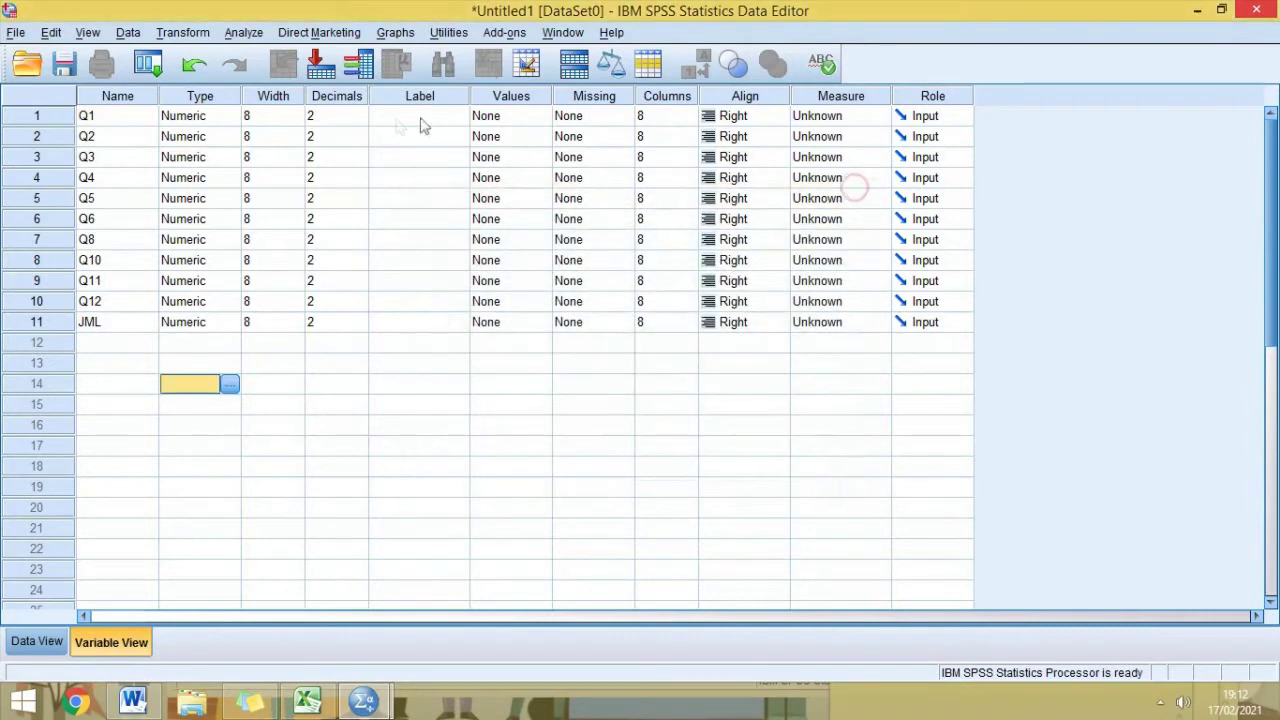
Set the decimals to 0 for all eleven variables, from Q1 to JML
click(362, 122)
double_click(362, 122)
click(364, 141)
click(366, 163)
click(363, 162)
click(363, 162)
click(366, 203)
double_click(361, 204)
click(366, 222)
double_click(361, 224)
click(366, 243)
click(361, 245)
click(361, 245)
click(366, 262)
double_click(361, 264)
click(363, 300)
double_click(362, 297)
click(362, 297)
click(362, 297)
click(362, 297)
click(363, 306)
click(363, 306)
click(363, 306)
click(363, 306)
click(363, 307)
click(363, 307)
click(363, 307)
click(363, 285)
click(363, 286)
click(363, 286)
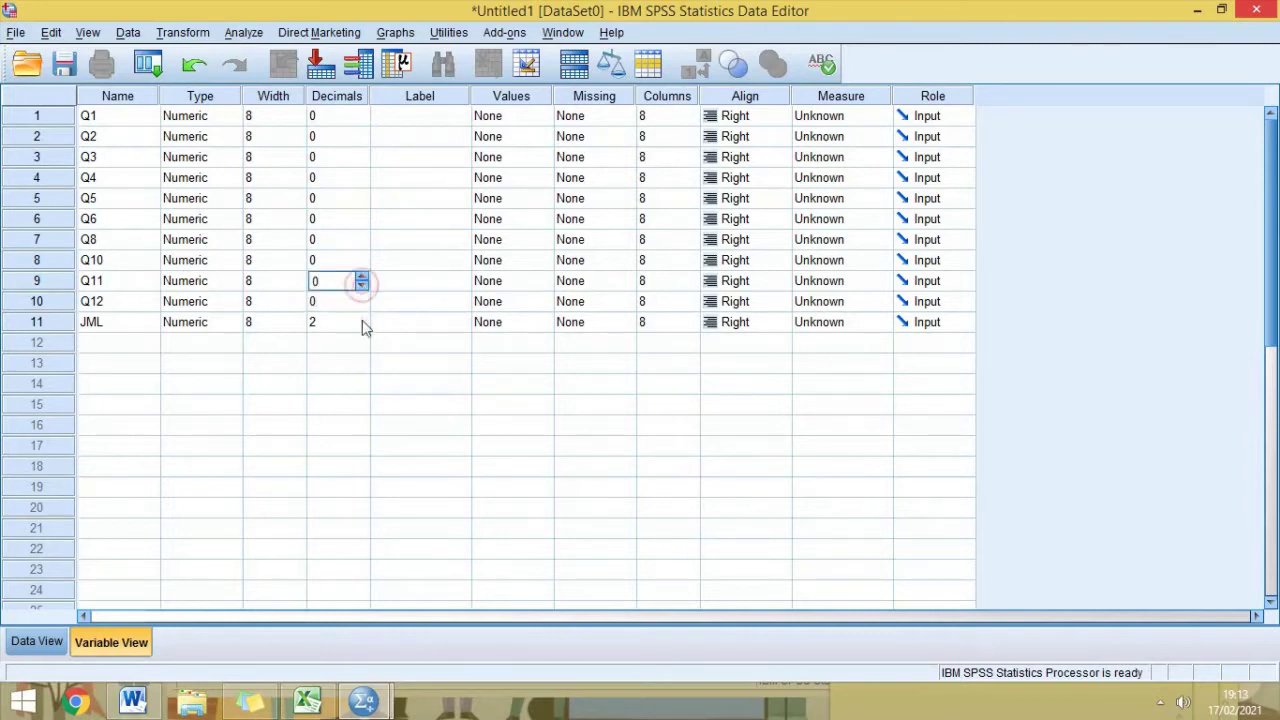
click(363, 327)
click(363, 327)
click(363, 327)
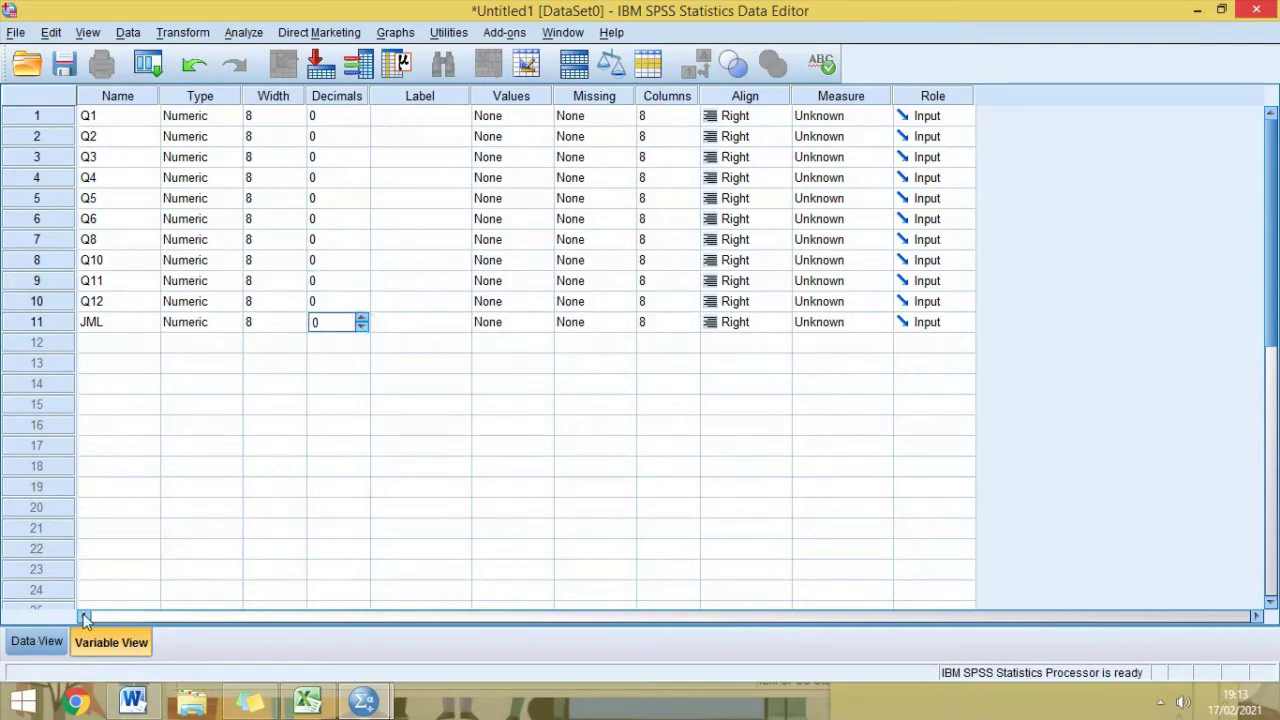
click(37, 641)
click(111, 641)
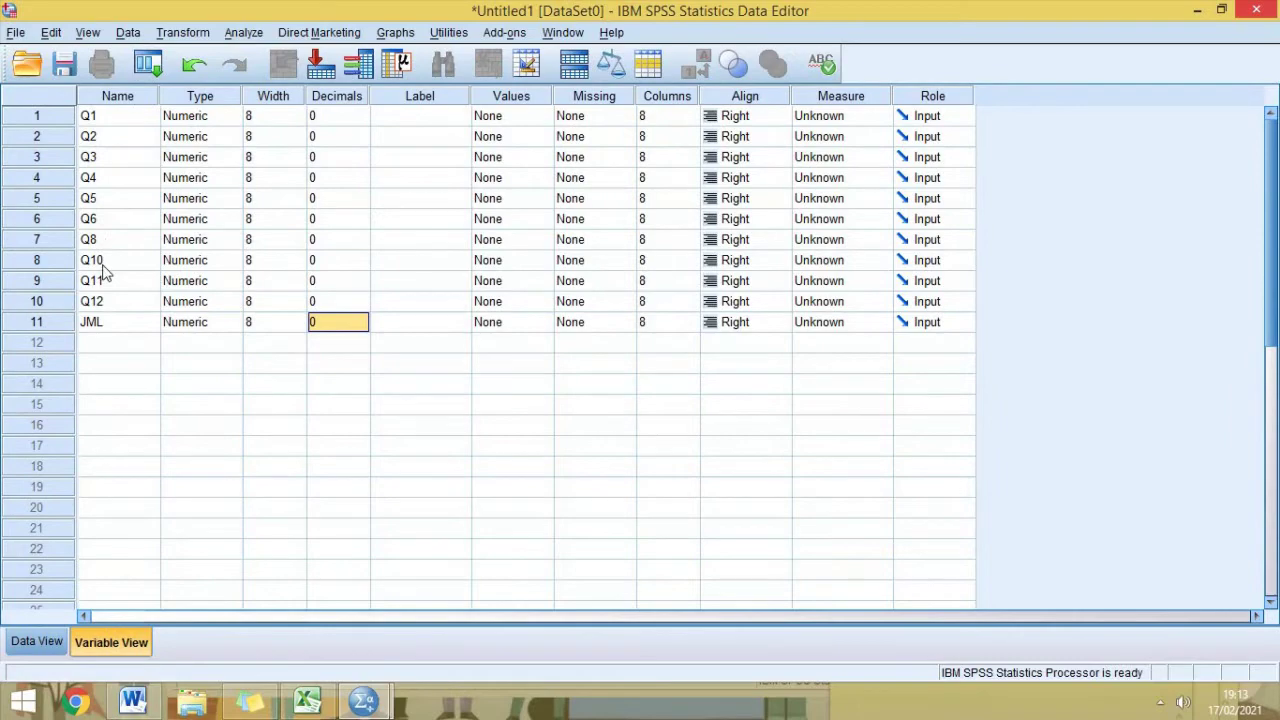
Copy the scores and totals in B3:L32 of the Excel sheet and paste them into the SPSS data from case 1 of Q1
click(37, 641)
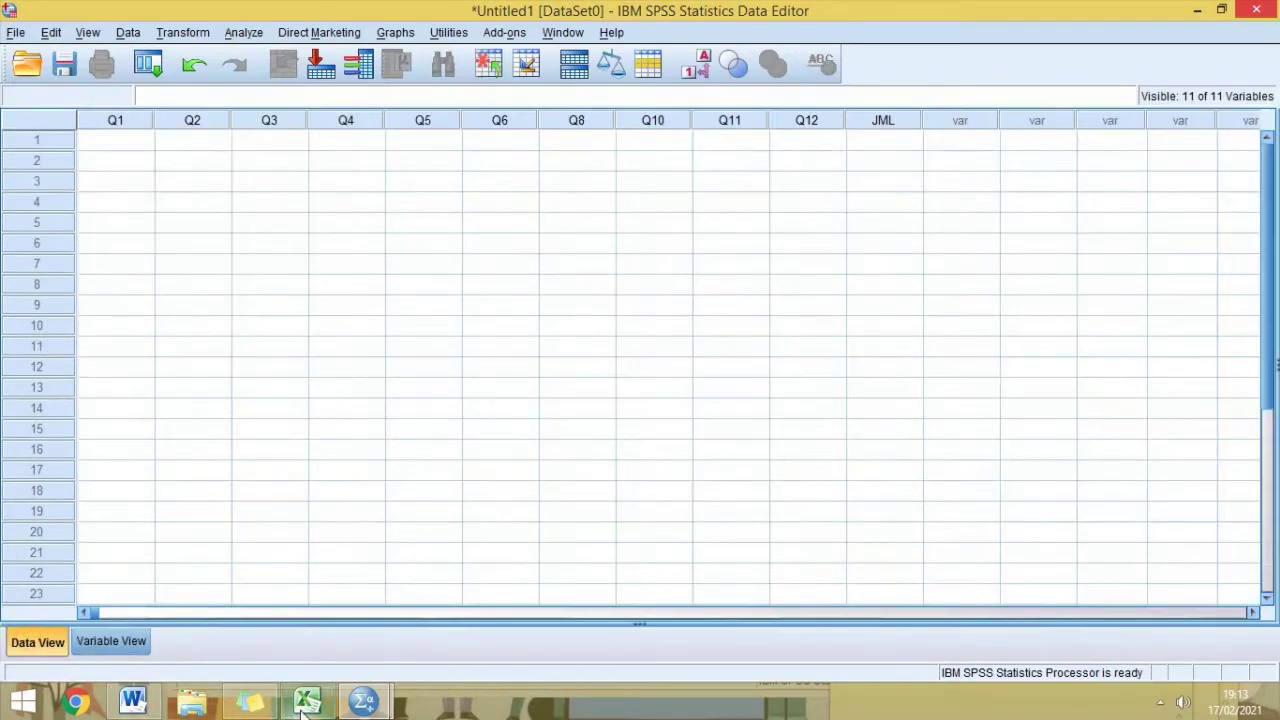
click(305, 703)
drag(106, 297, 708, 601)
key(ctrl+c)
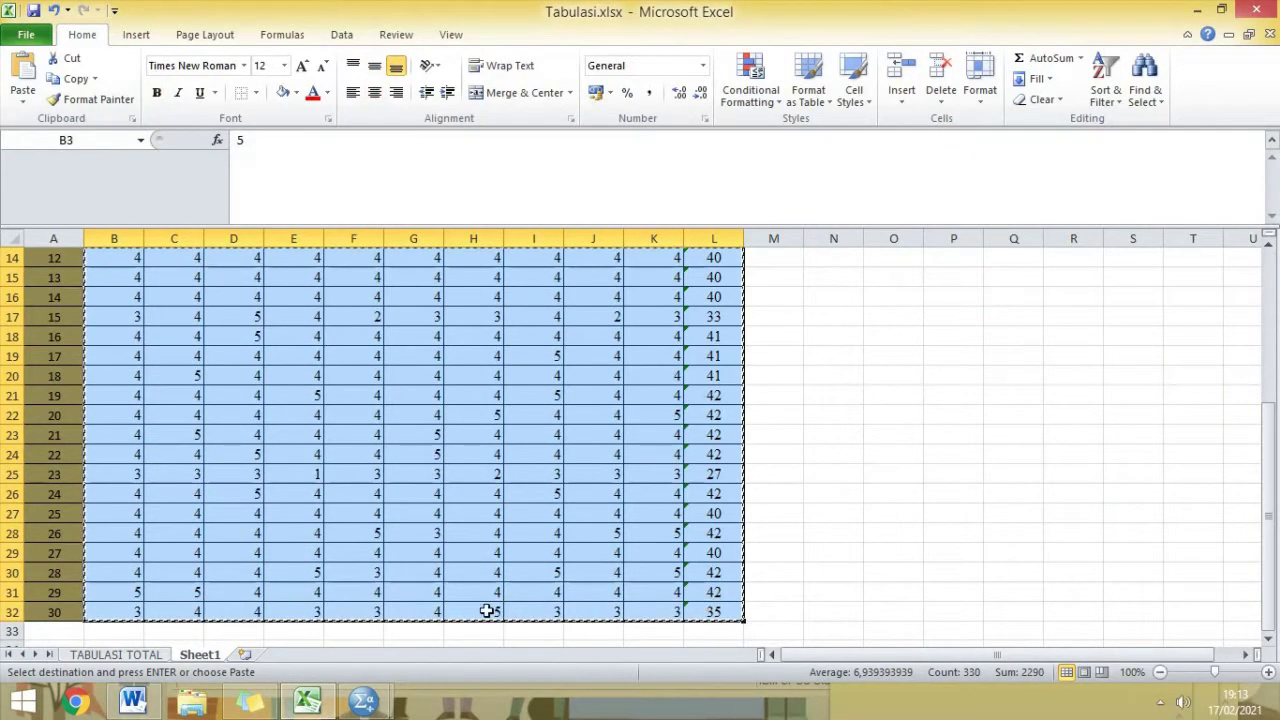
click(363, 700)
click(258, 629)
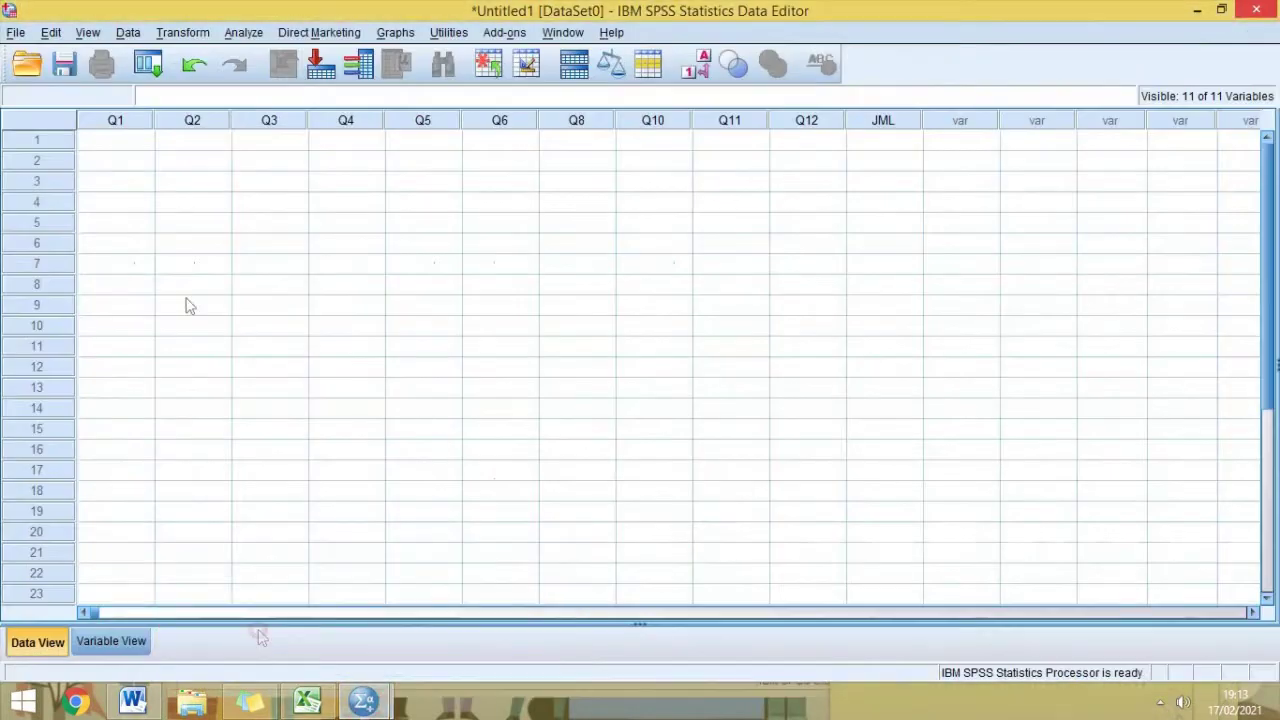
click(135, 145)
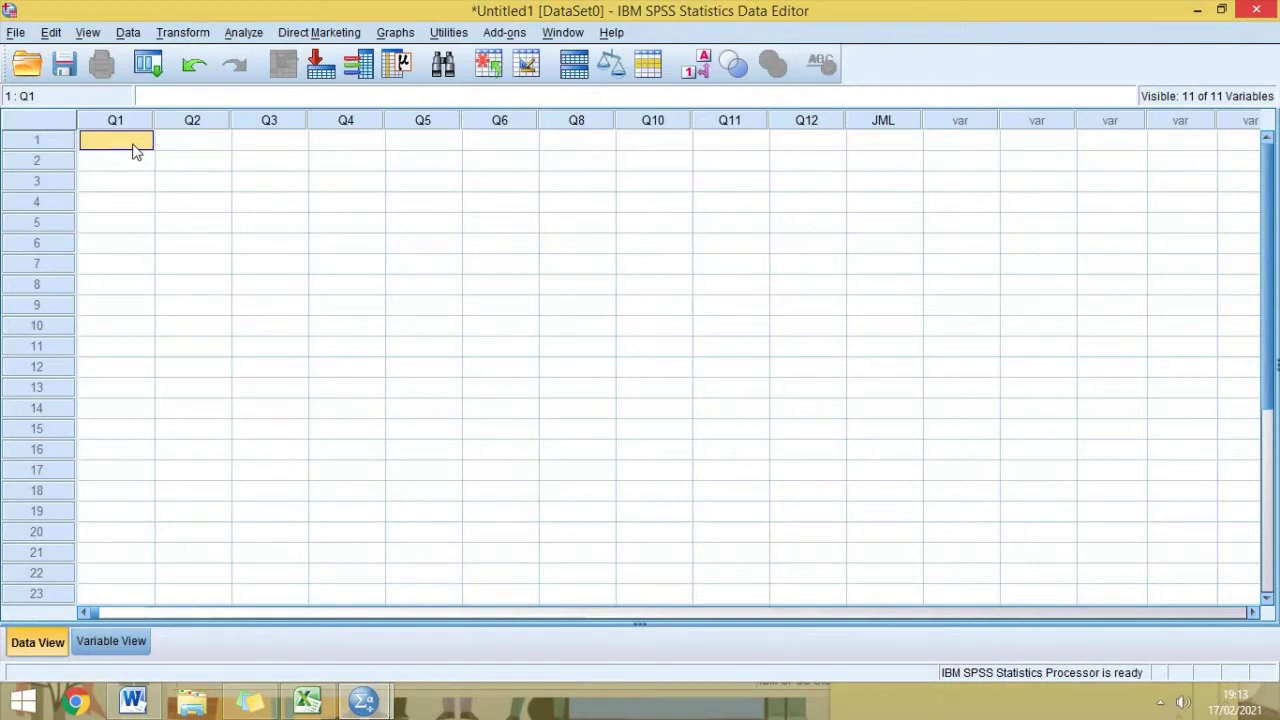
key(ctrl+v)
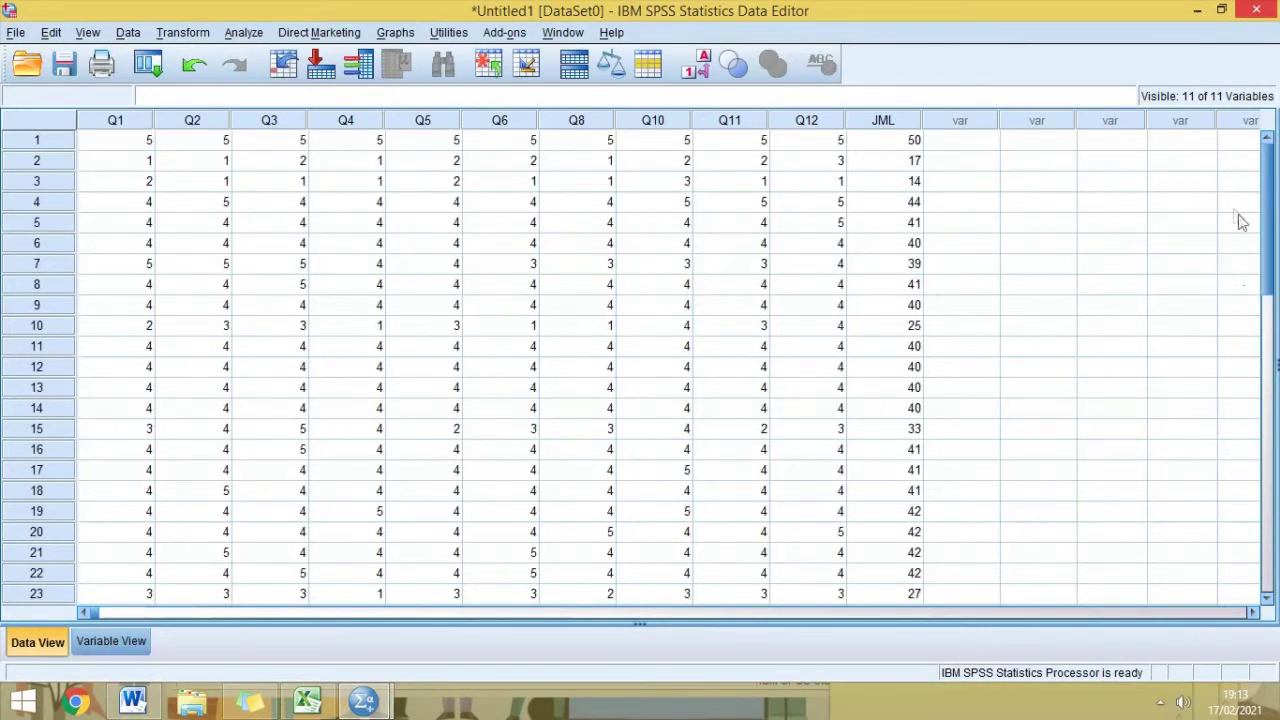
Check the pasted cases down to the last row and the Q8, Q10 and Q11 columns
scroll(1262, 215, down, 2)
scroll(1262, 215, up, 2)
scroll(1257, 300, down, 4)
scroll(1257, 305, down, 1)
scroll(1257, 320, up, 6)
drag(729, 120, 567, 160)
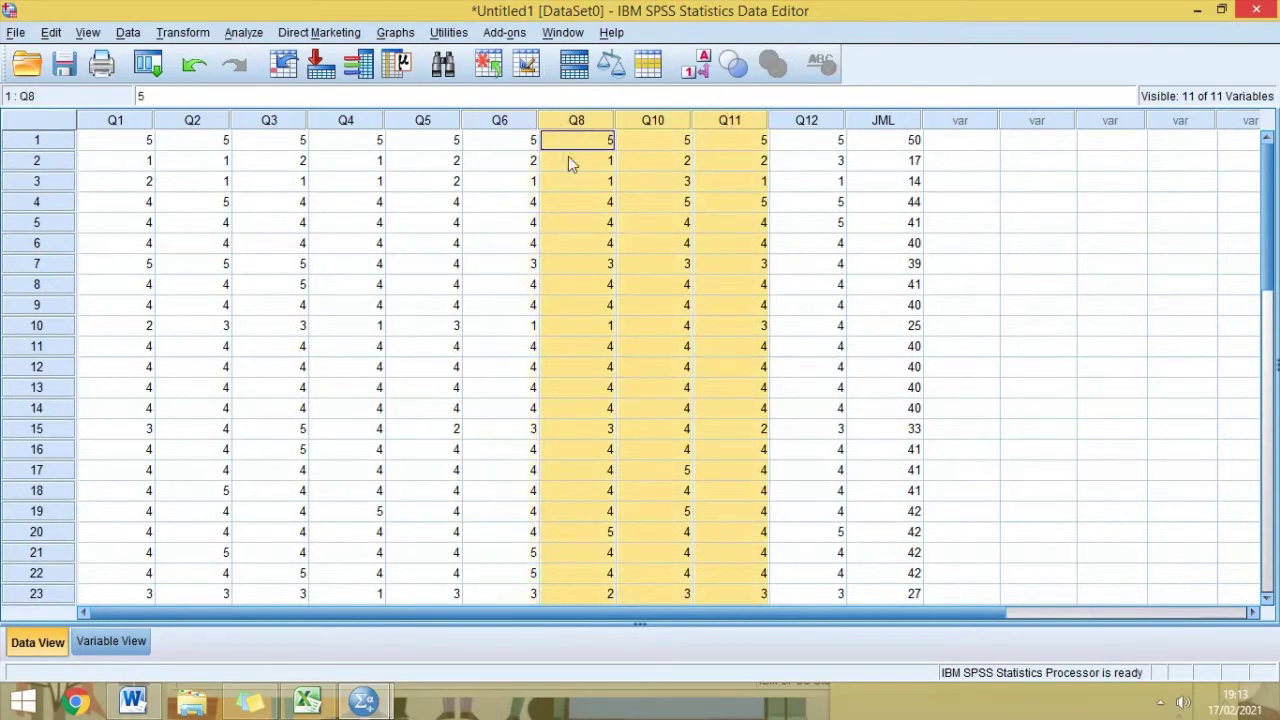
click(572, 182)
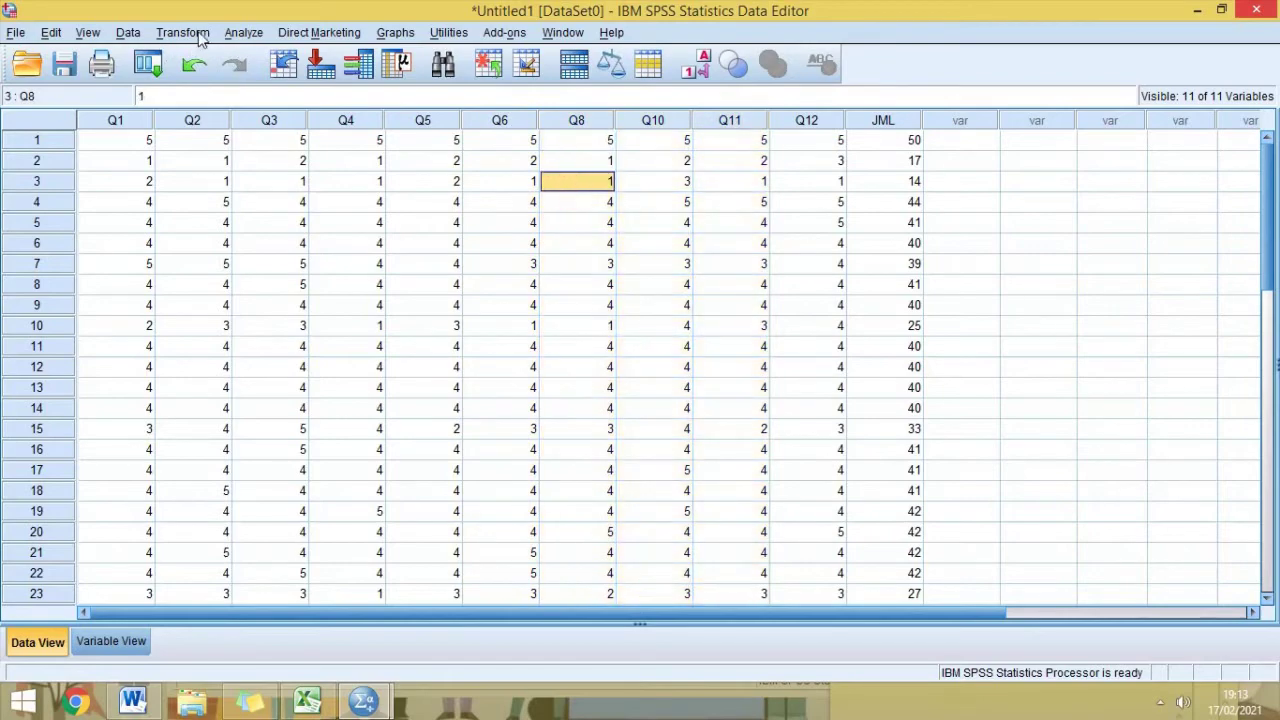
Run a two-tailed Pearson bivariate correlation on all remaining items and JML, flagging significant correlations
click(233, 35)
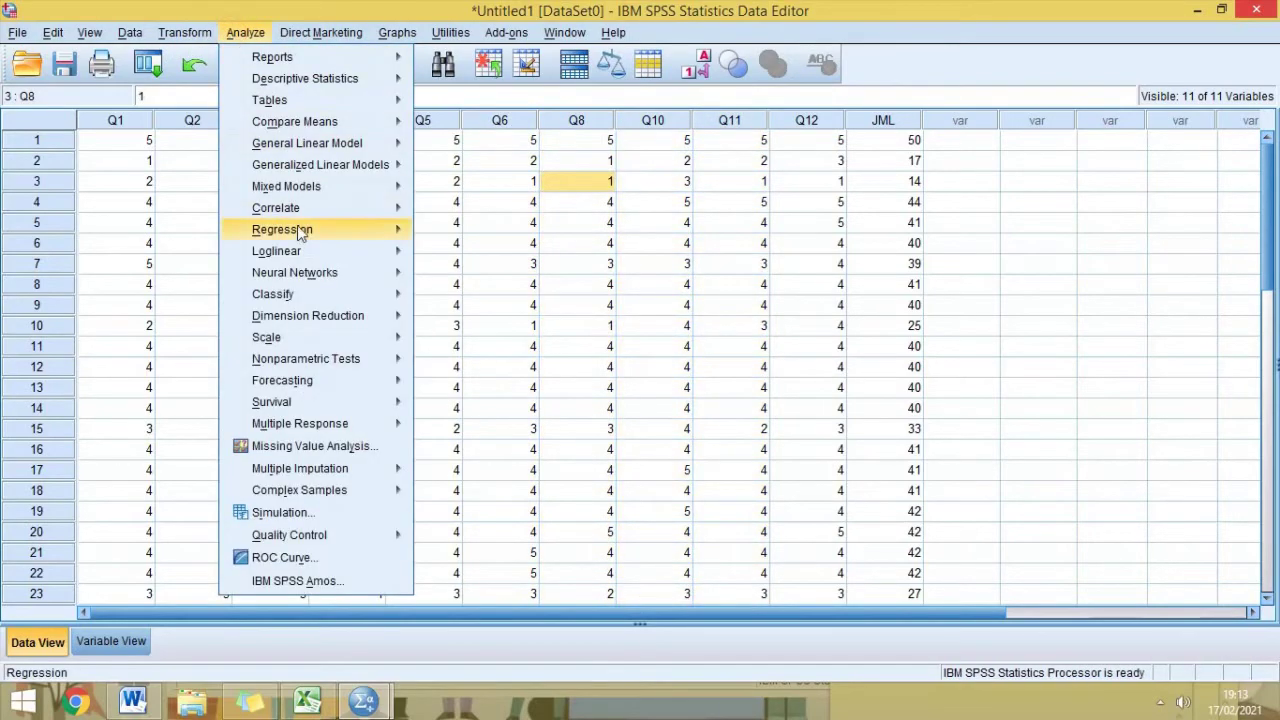
mouse_move(318, 216)
click(443, 211)
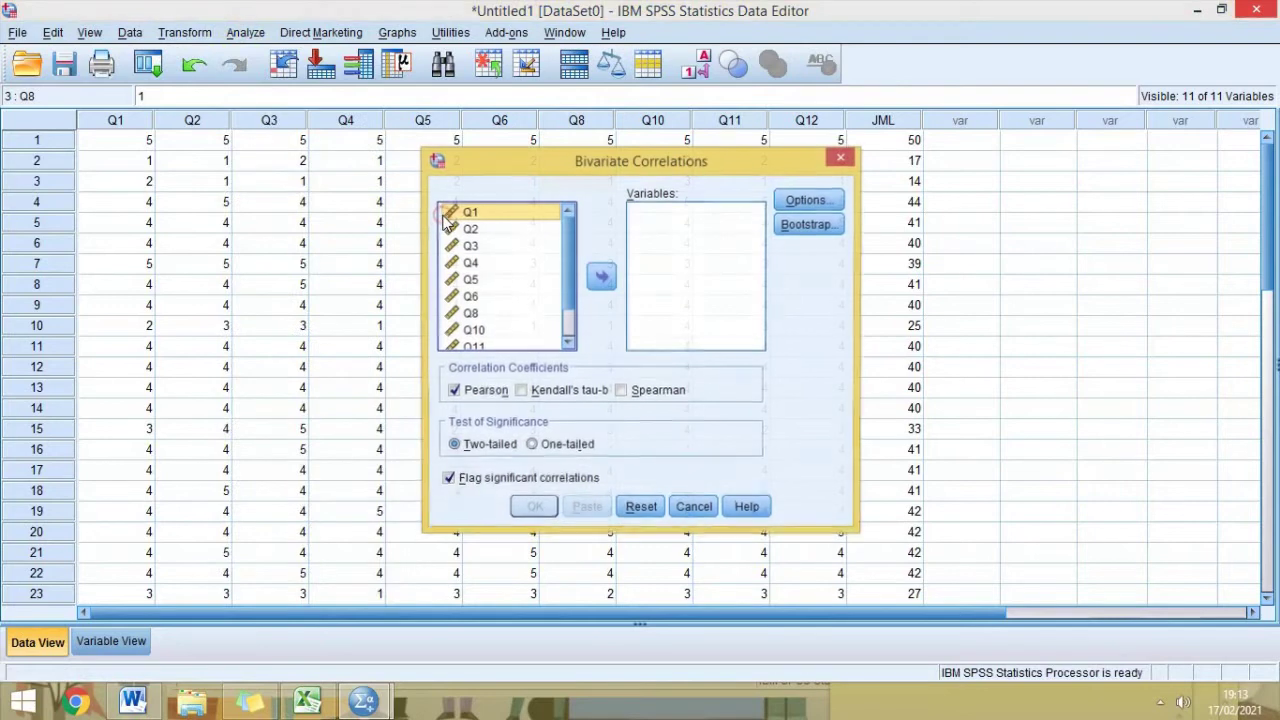
key(ctrl+a)
click(605, 277)
scroll(761, 327, down, 1)
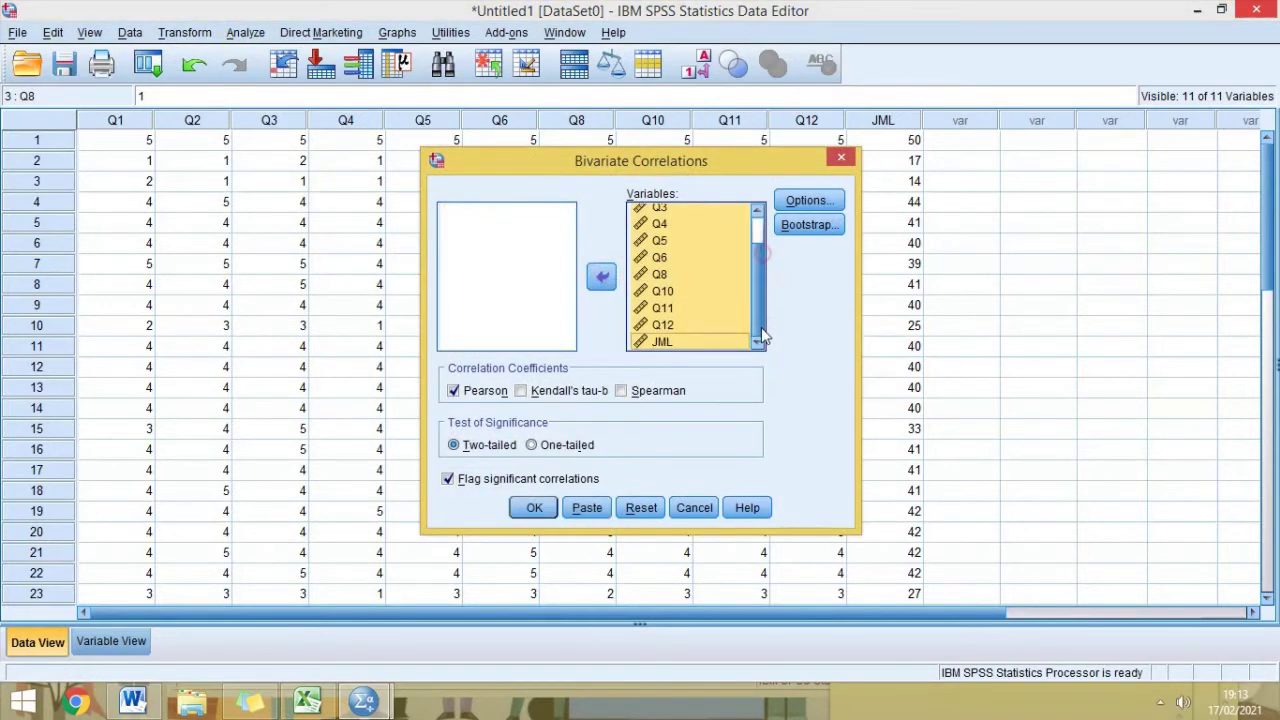
click(534, 507)
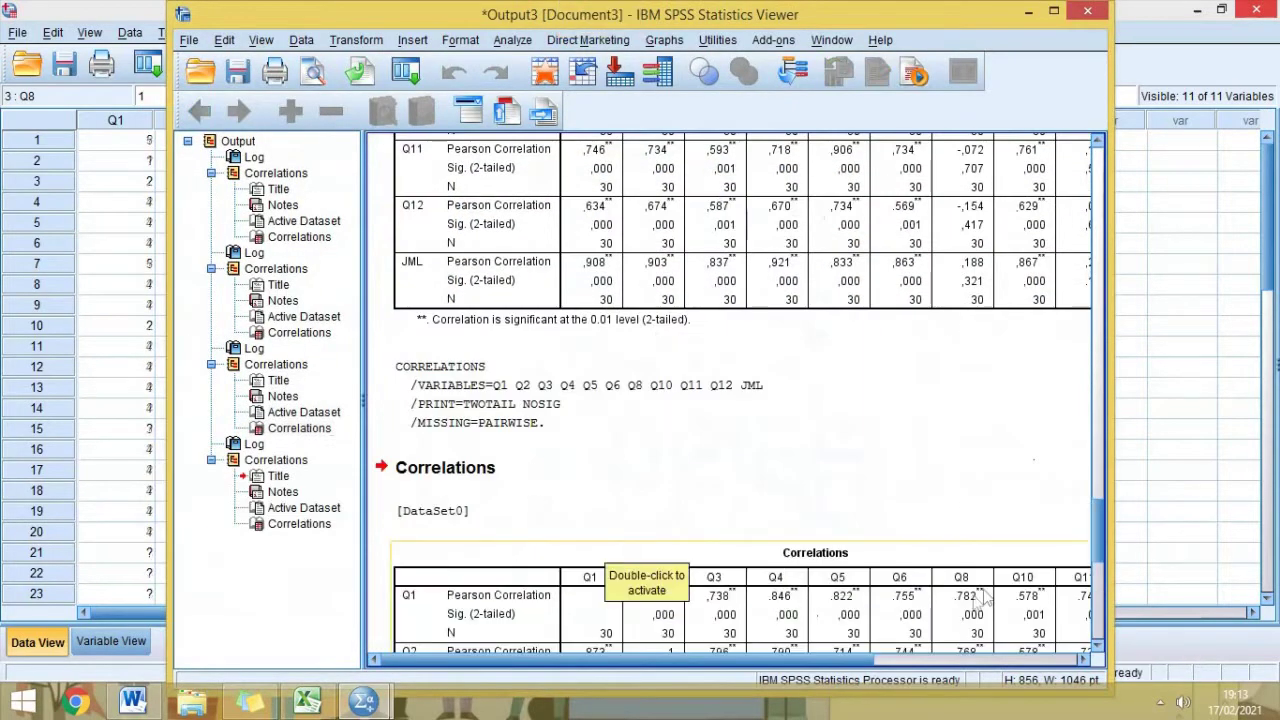
Examine each item's correlation with JML in the maximized new Correlations table, and put the output windows away
scroll(1104, 513, down, 5)
double_click(1042, 530)
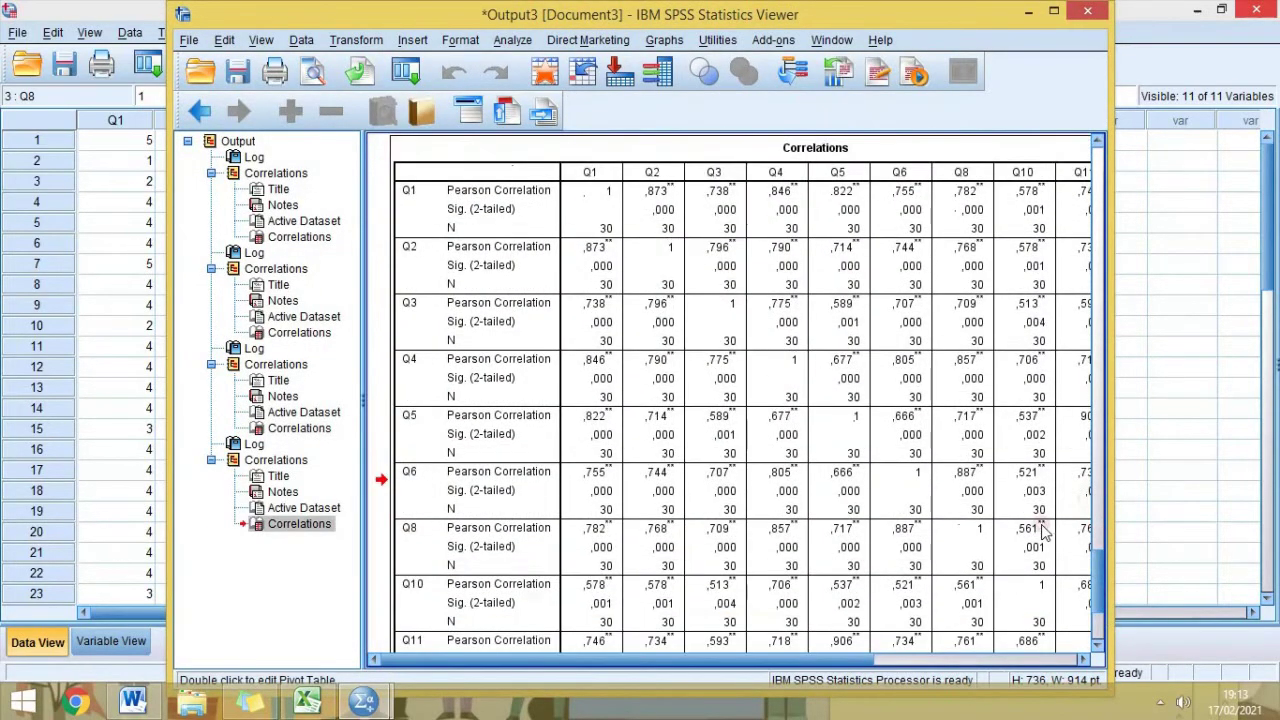
click(826, 6)
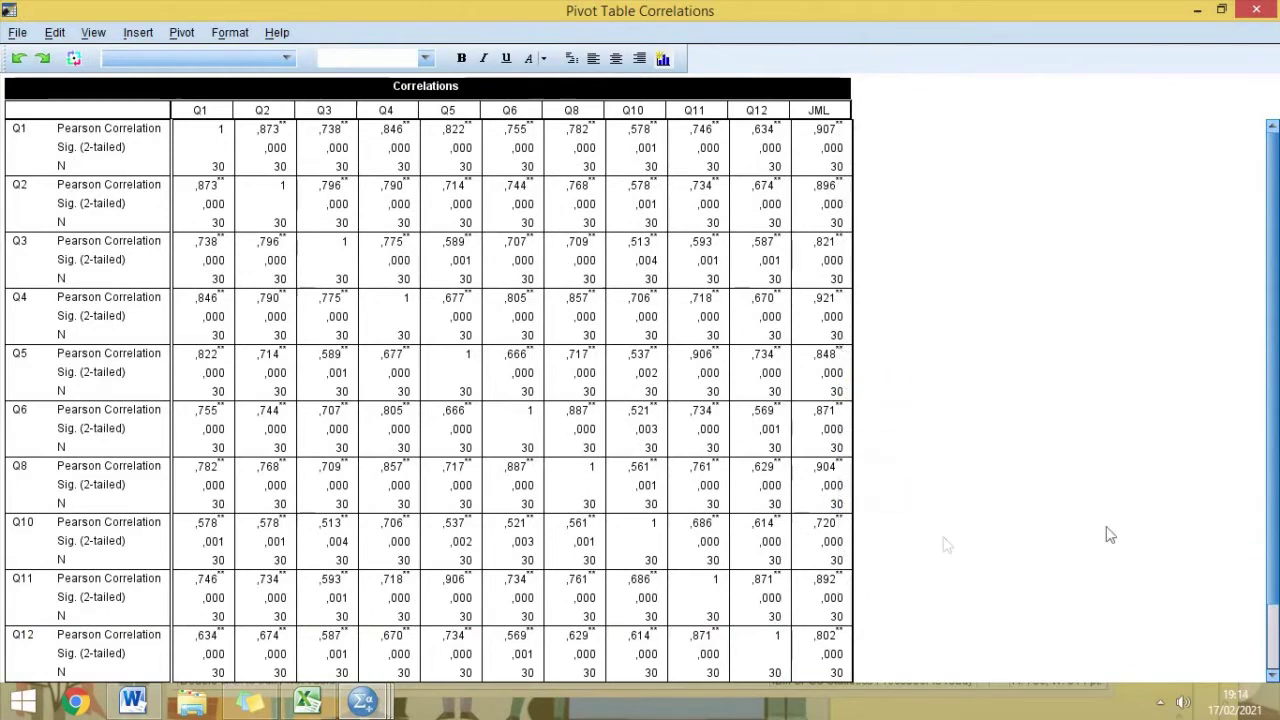
drag(1270, 522, 1272, 597)
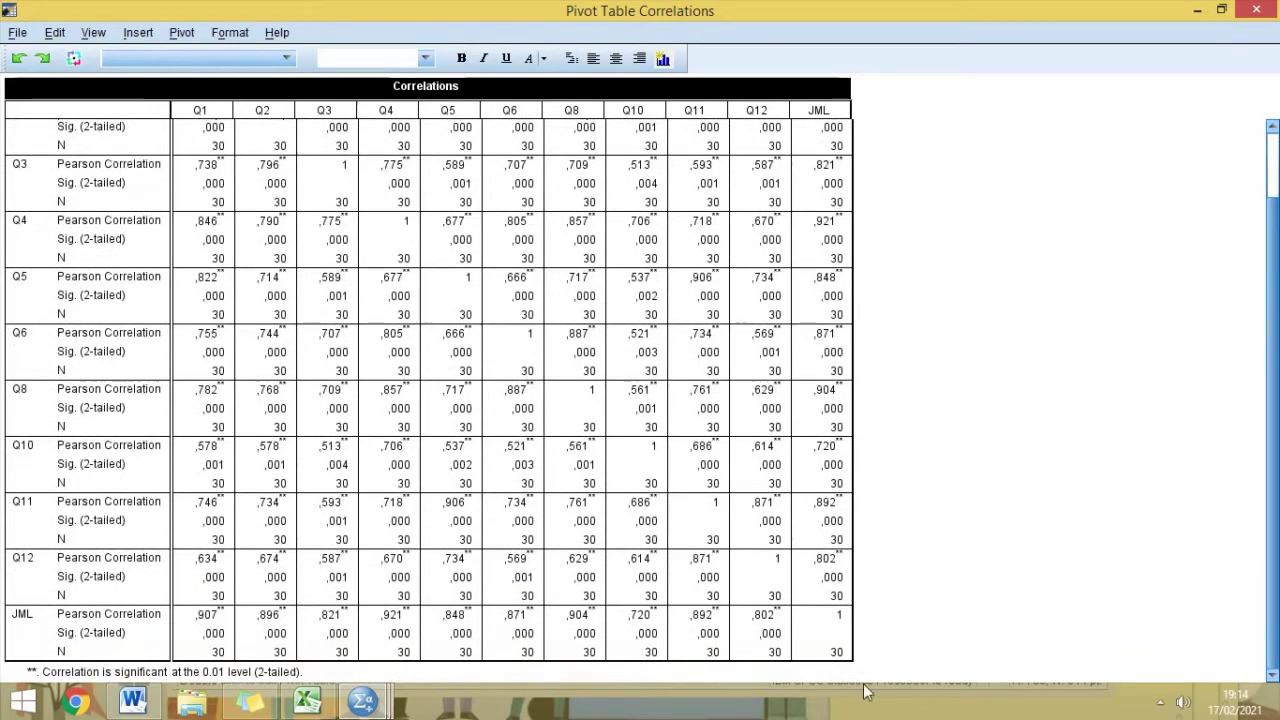
drag(1270, 505, 1271, 435)
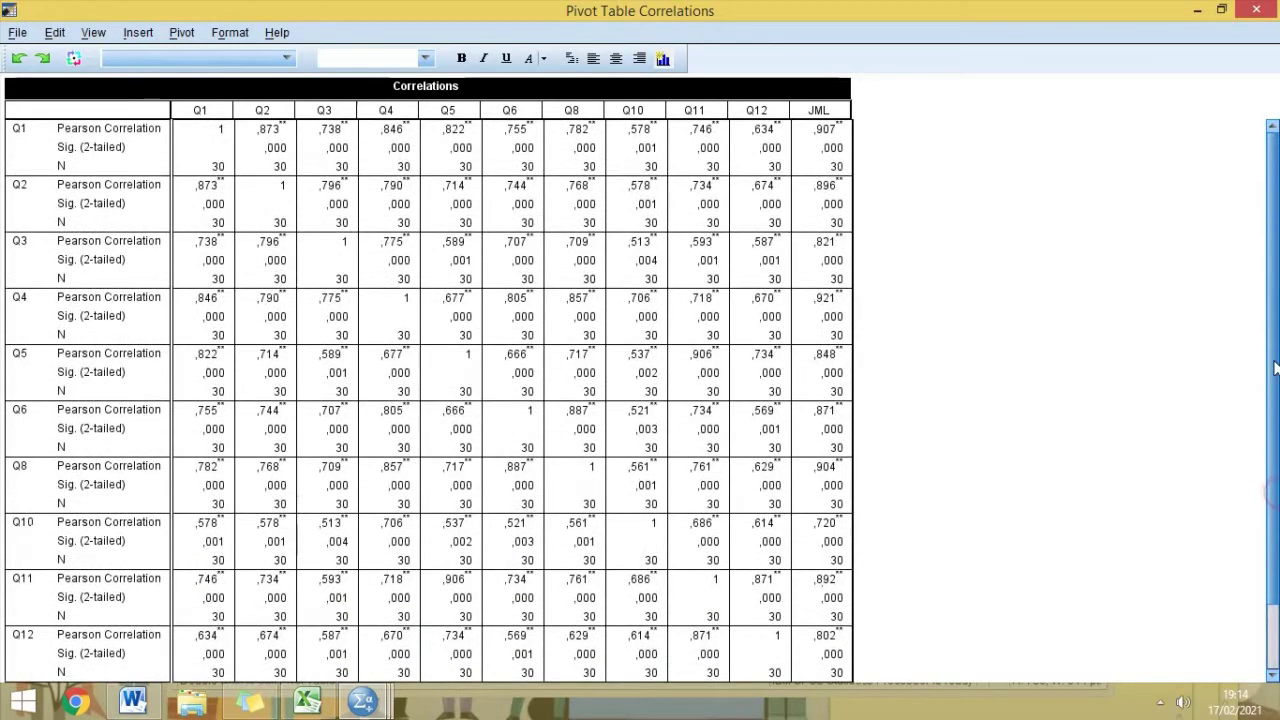
click(1199, 10)
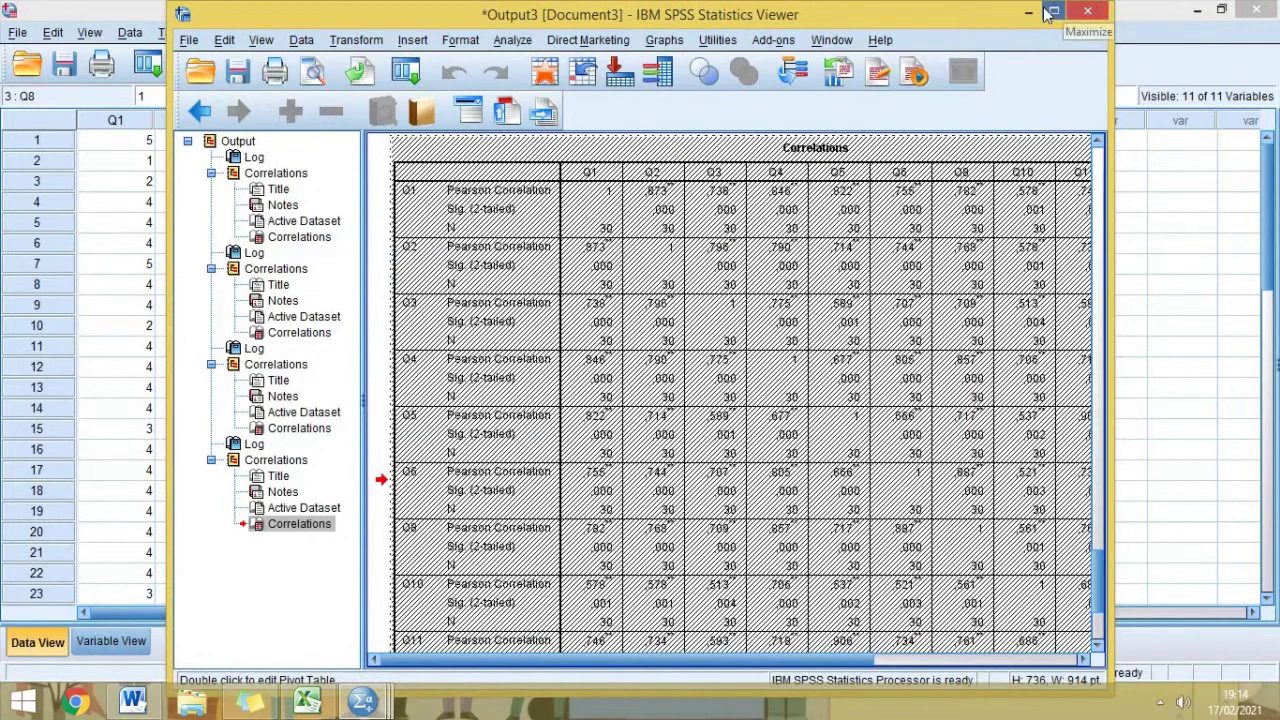
click(1088, 12)
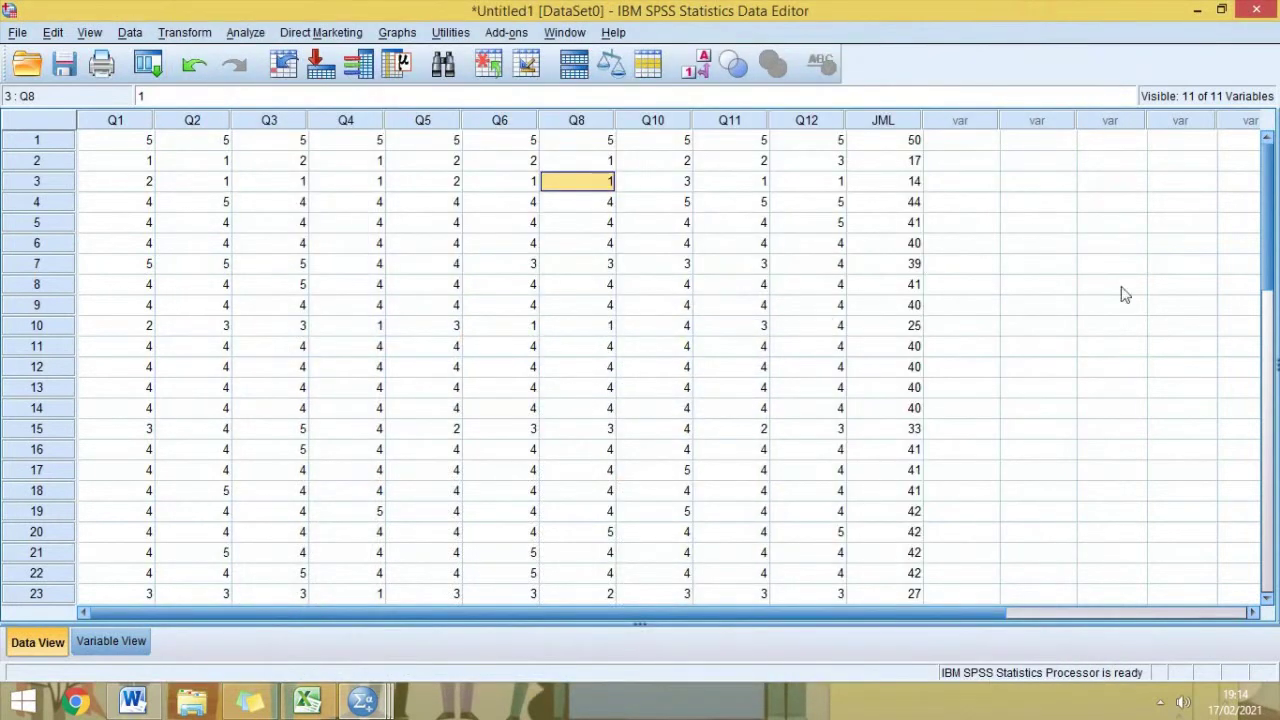
Return to the Excel sheet and delete the item names in N2:N11
drag(1264, 249, 1272, 218)
click(307, 701)
drag(1268, 490, 1252, 270)
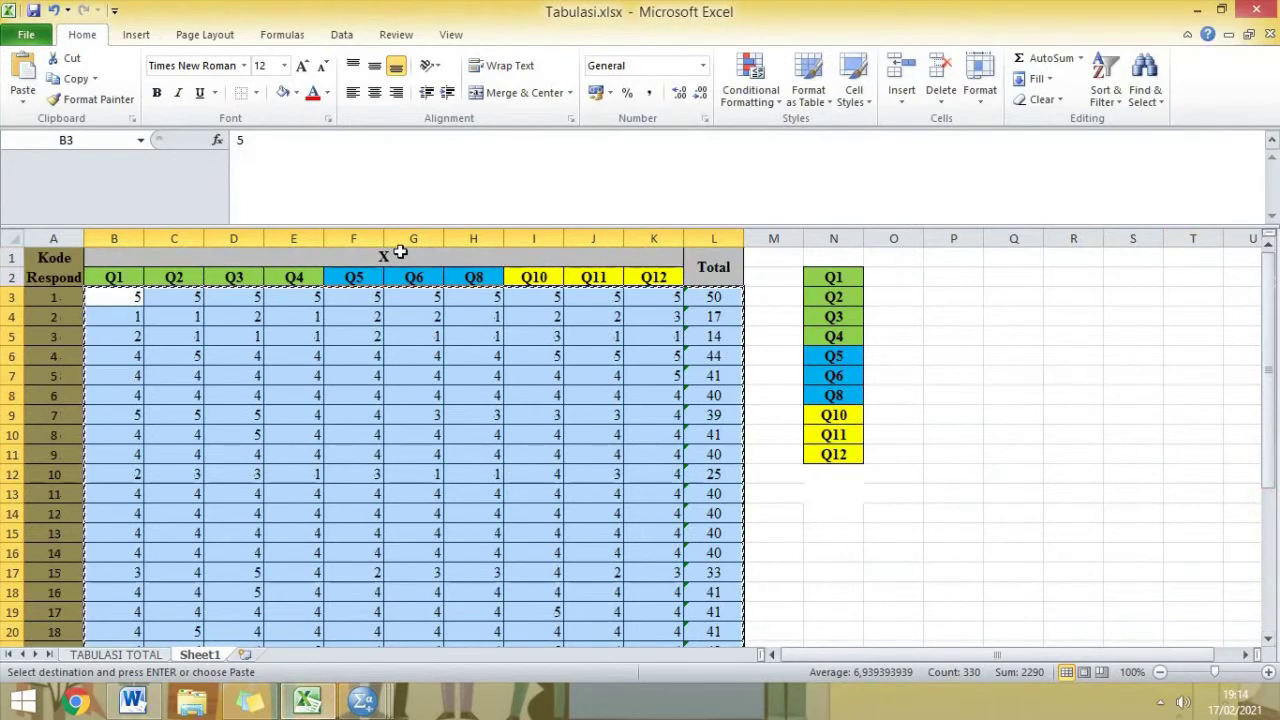
drag(845, 280, 836, 453)
key(Delete)
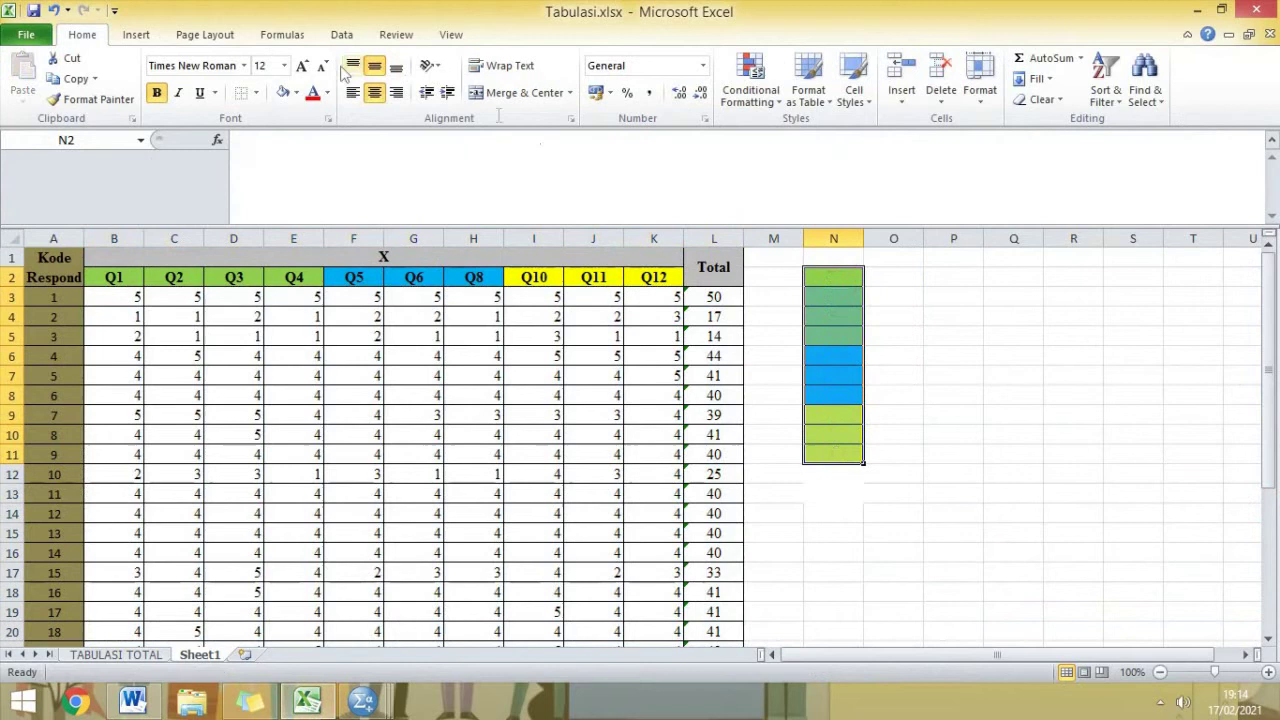
Remove the fill colour and the borders from cells N2:N11
click(283, 93)
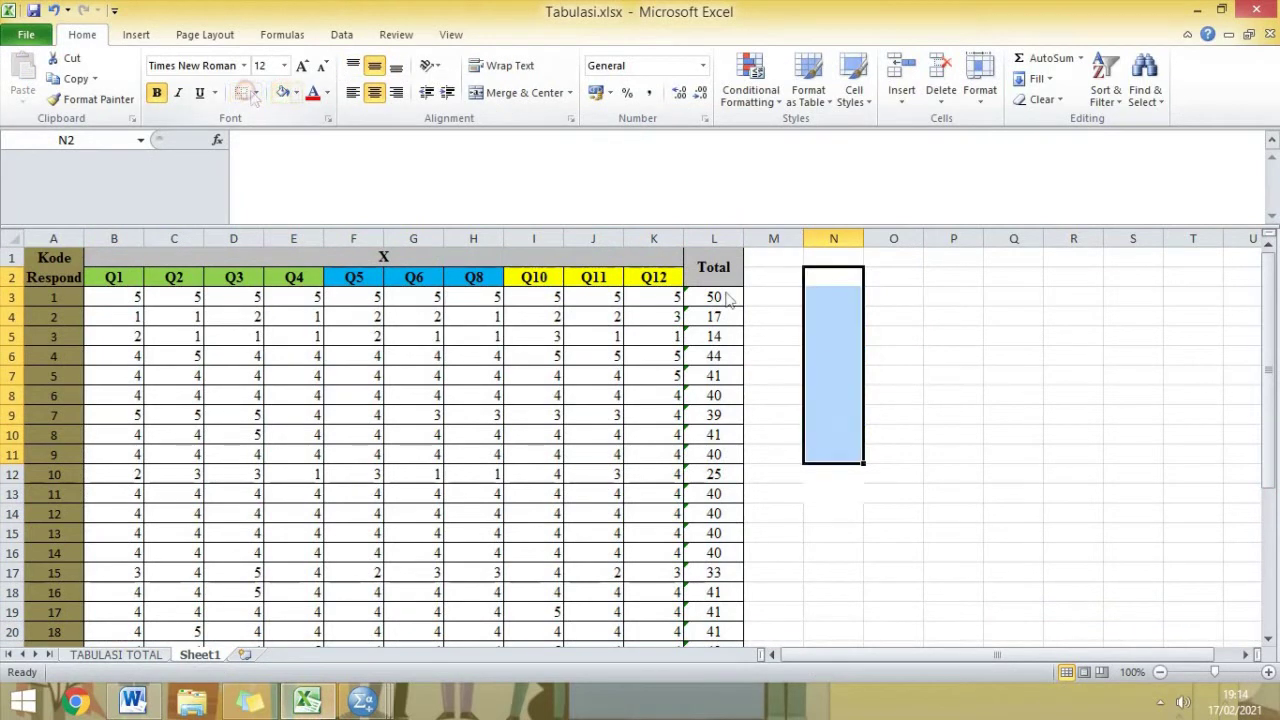
click(898, 393)
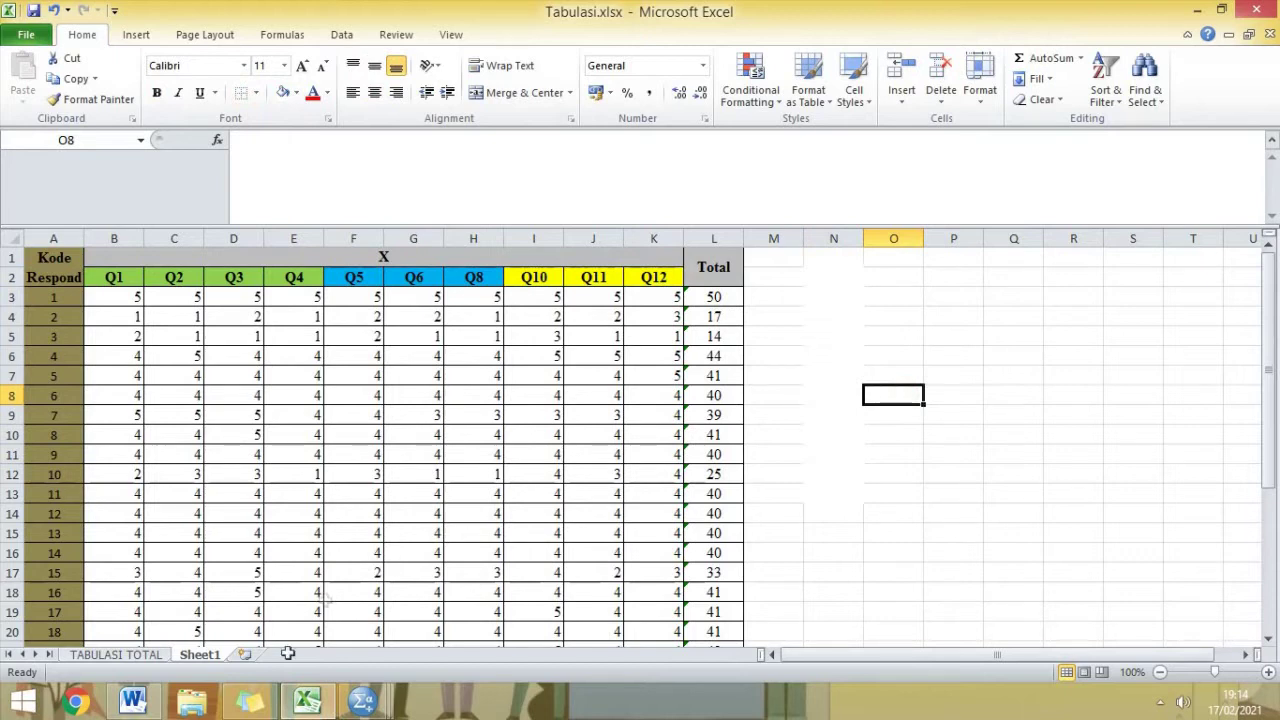
Switch to Sticky Notes and replace the invalid-items note's text with the heading "Revisi Kuisioner"
click(253, 706)
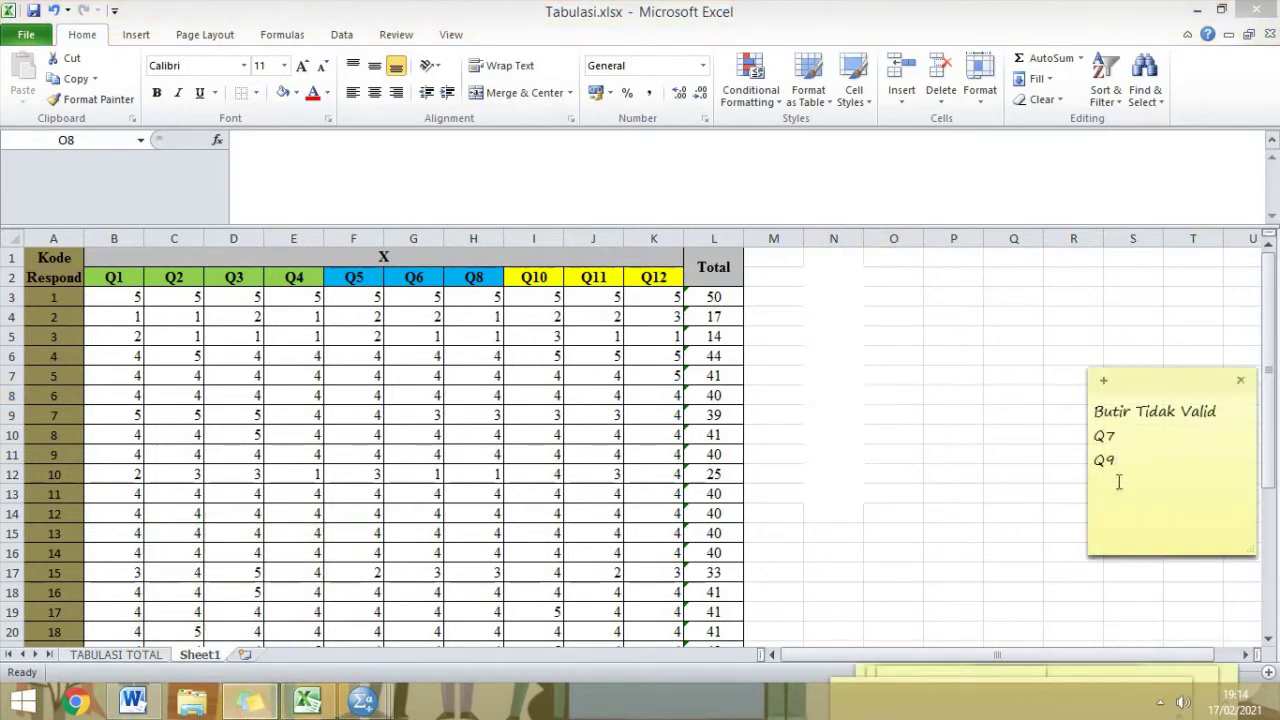
key(ctrl+a)
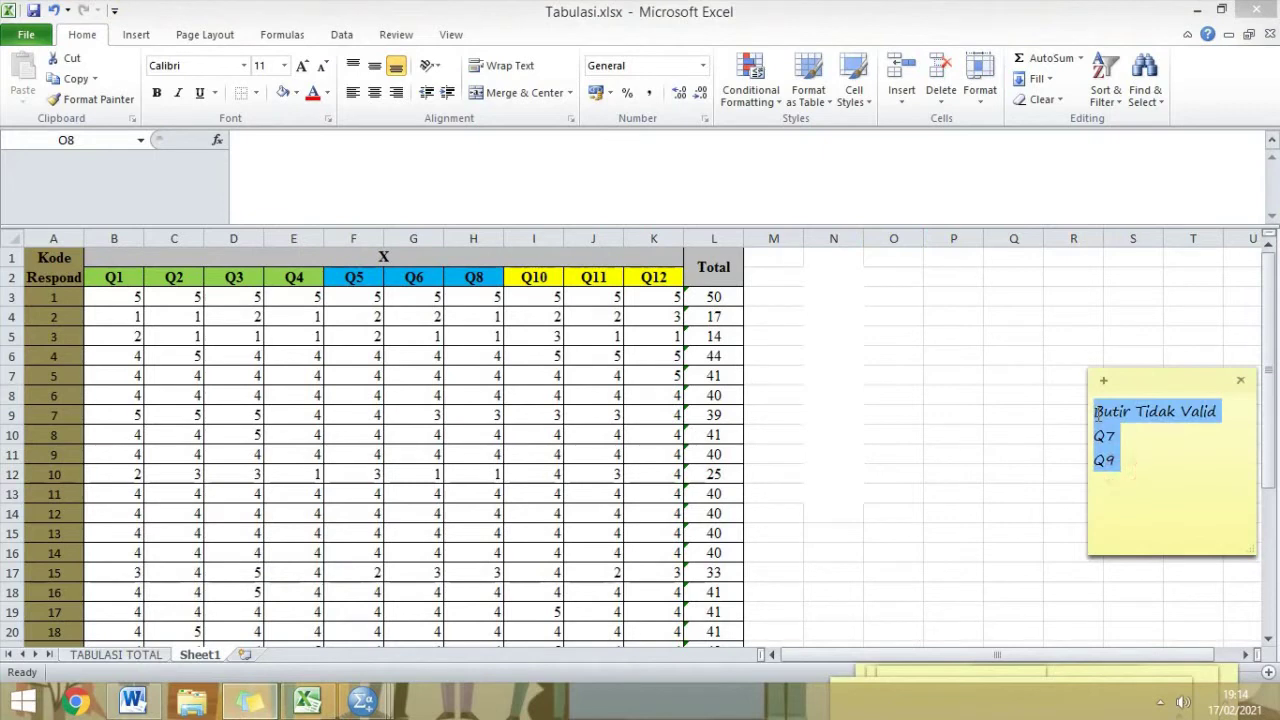
key(BackSpace)
text(Revi)
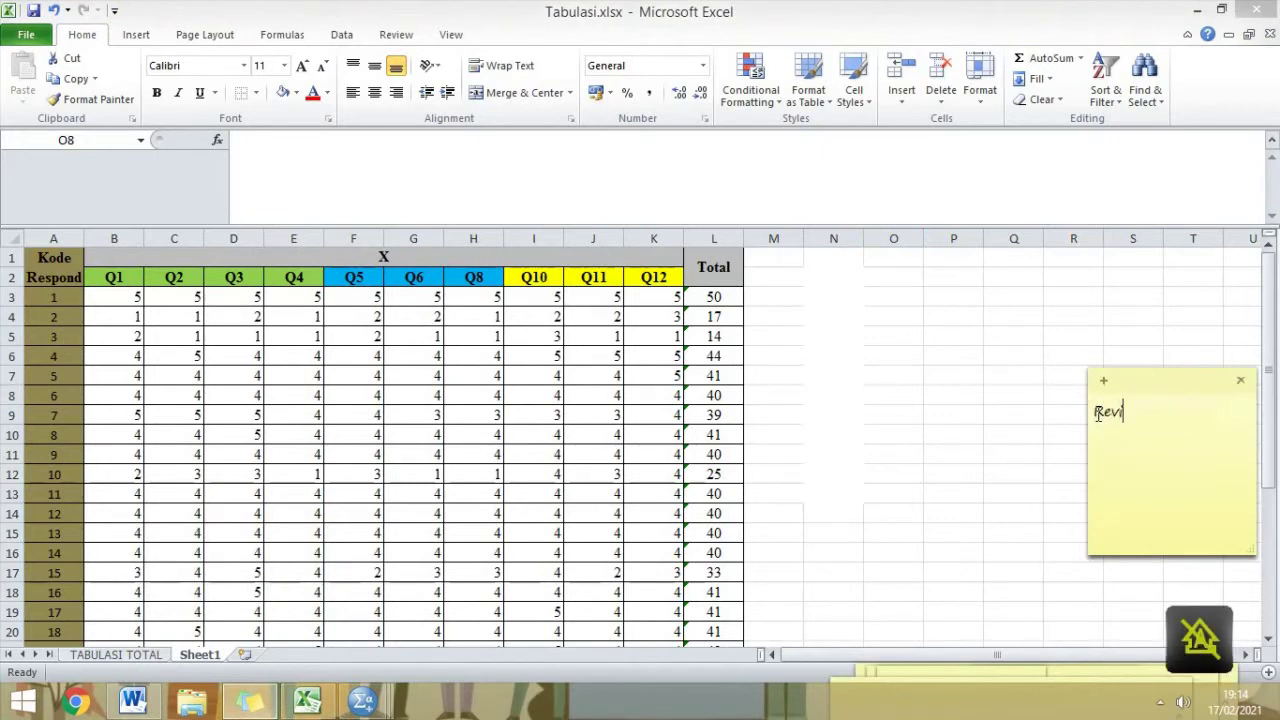
text(si Kuisionwr)
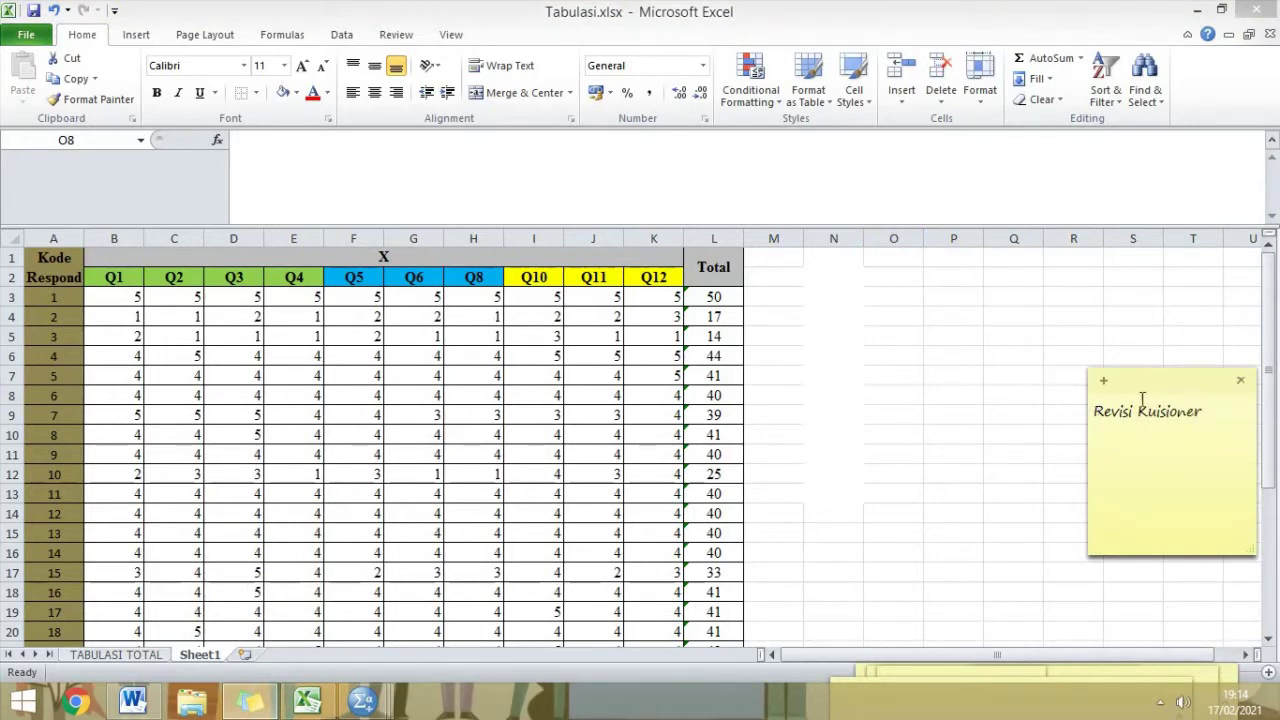
Add the line "kalimat misspersepsi" below the note's heading, separated by a blank line
drag(1206, 411, 1094, 410)
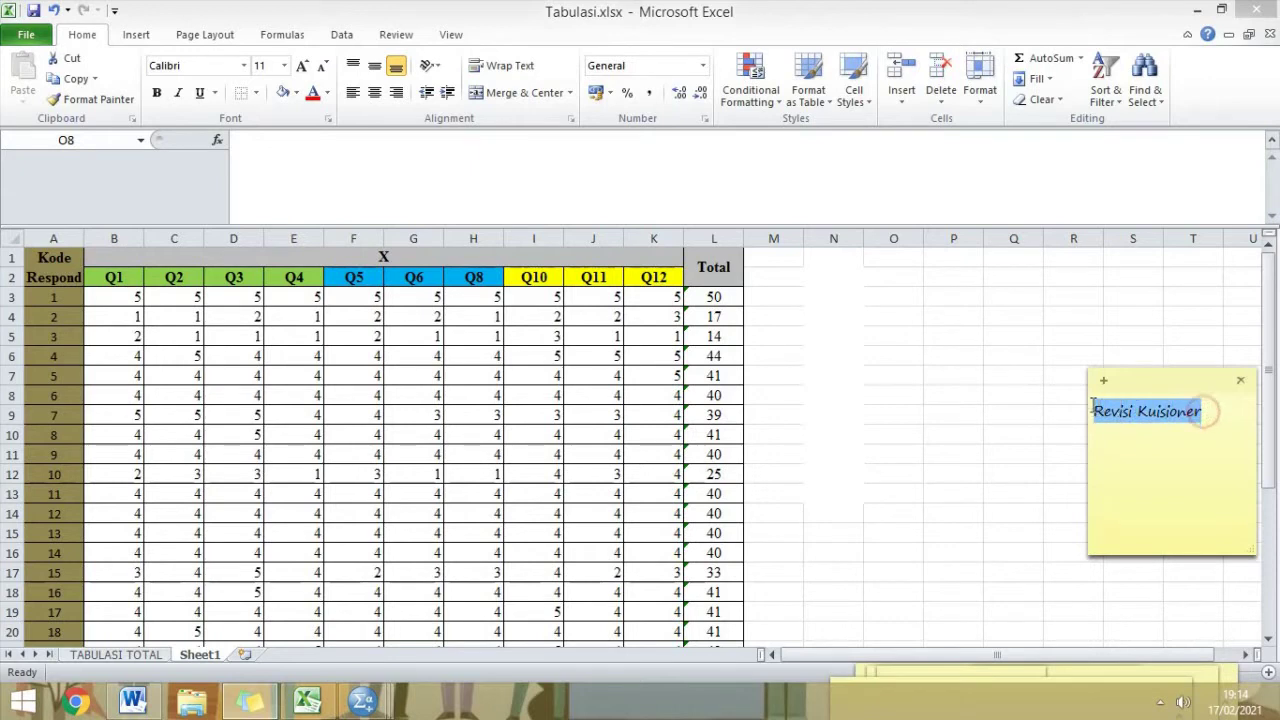
click(1210, 422)
key(Return)
key(Return)
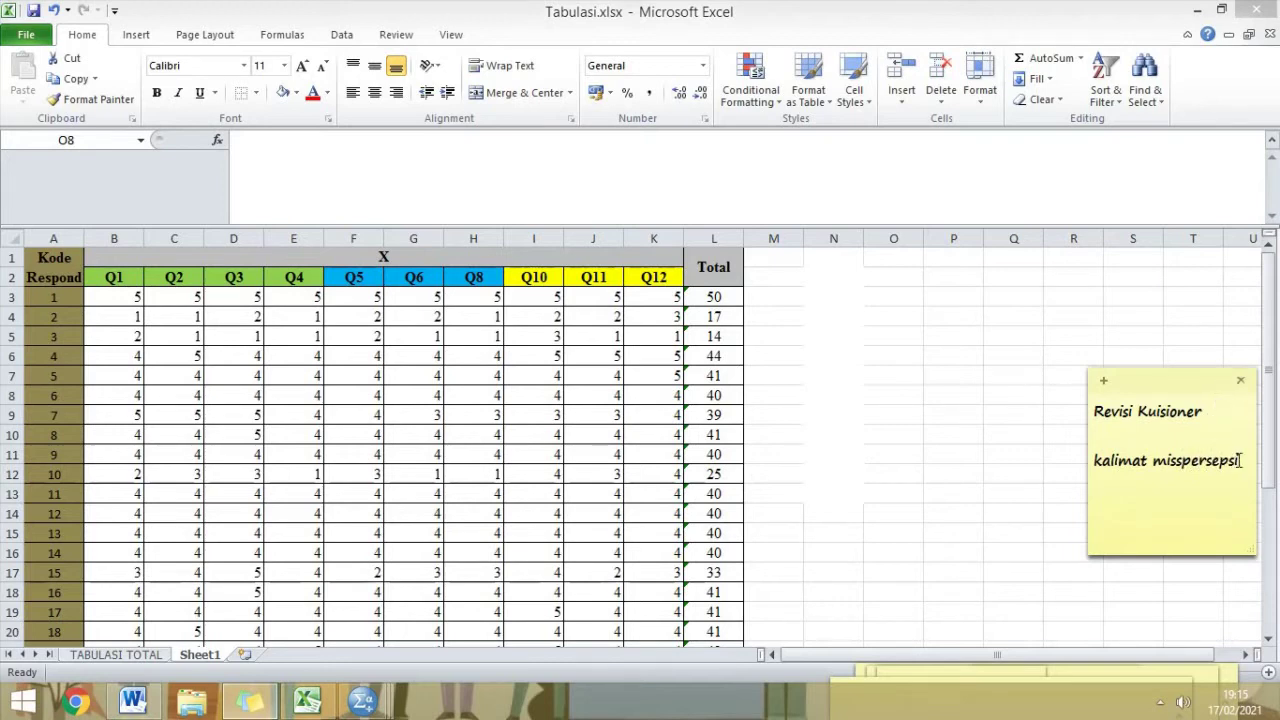
drag(1240, 461, 1100, 407)
click(1127, 496)
drag(1245, 462, 1078, 404)
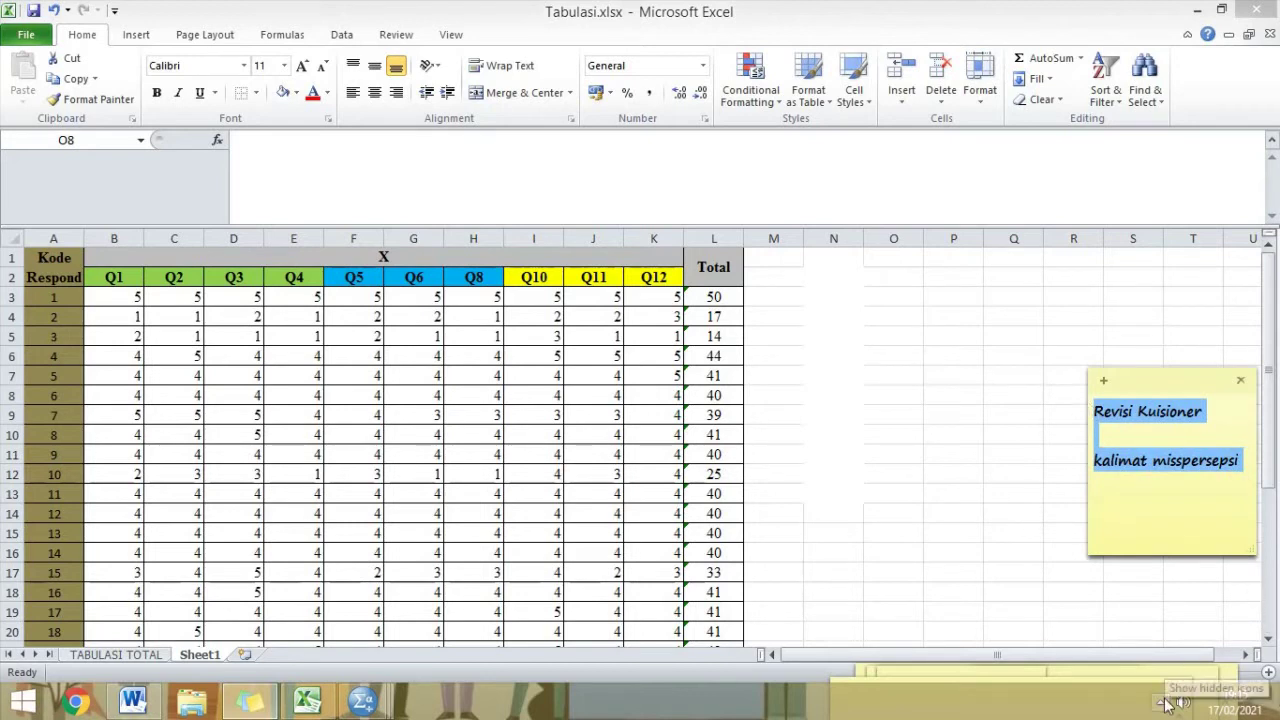
click(1212, 505)
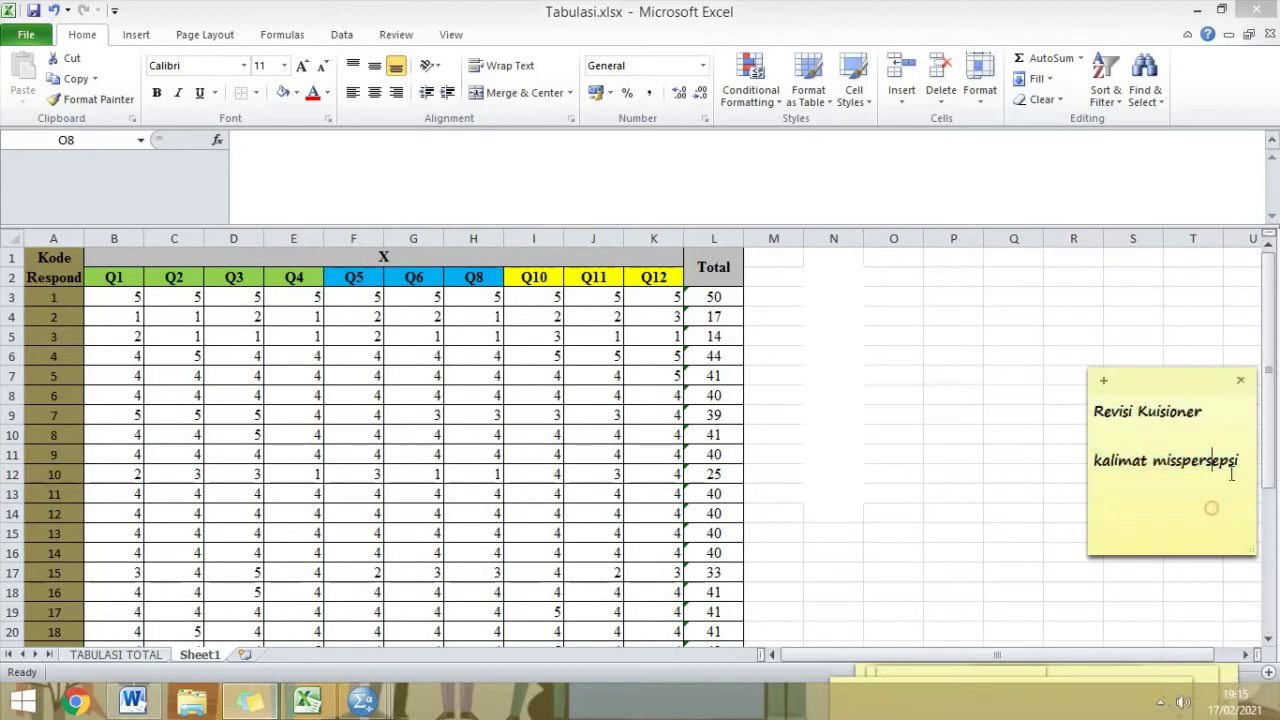
Add the line "perbaiki kalimat agar sesuai" to the note and widen the note so the sentence fits on one line
key(Return)
text(perb)
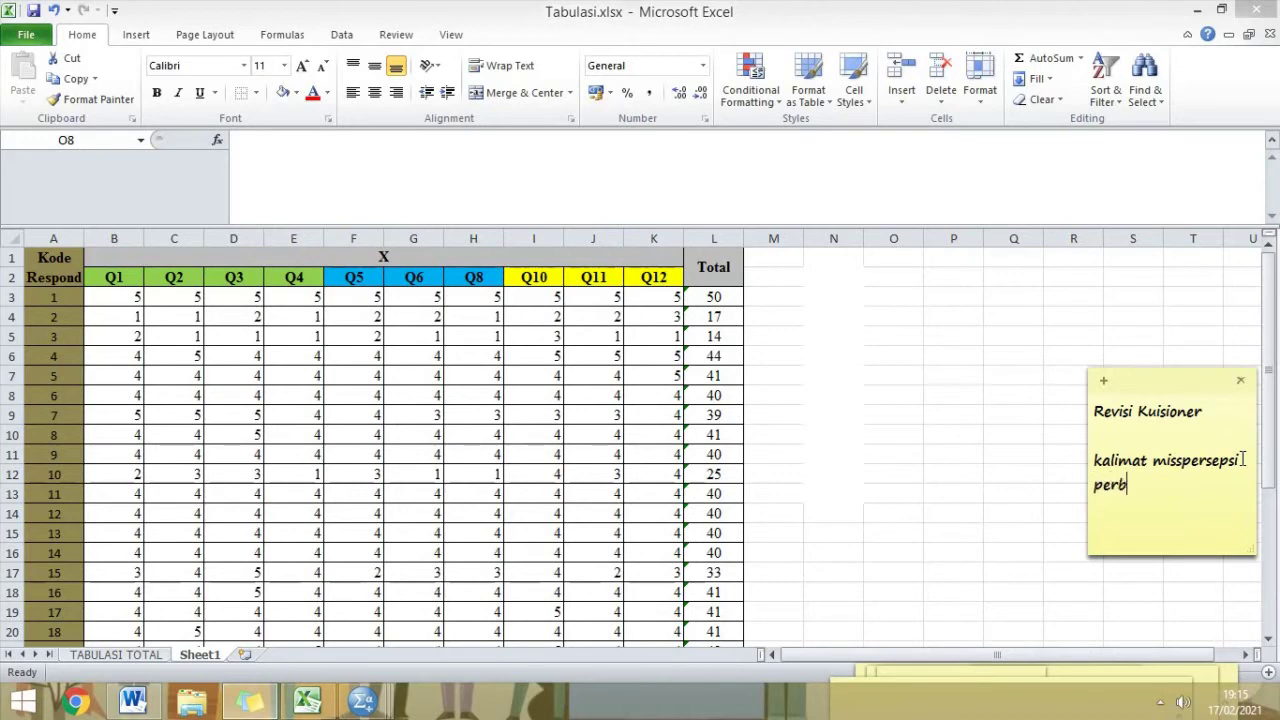
text(aiki kalimat agar sesuai)
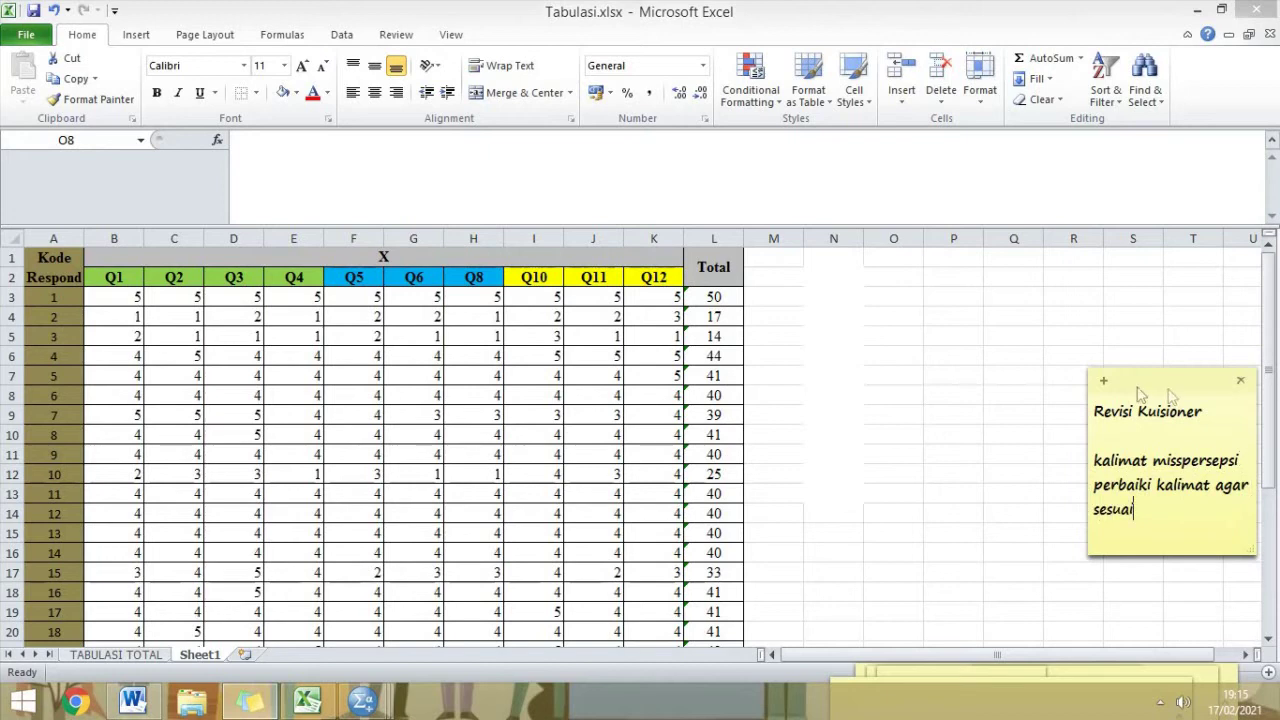
drag(1083, 410, 960, 405)
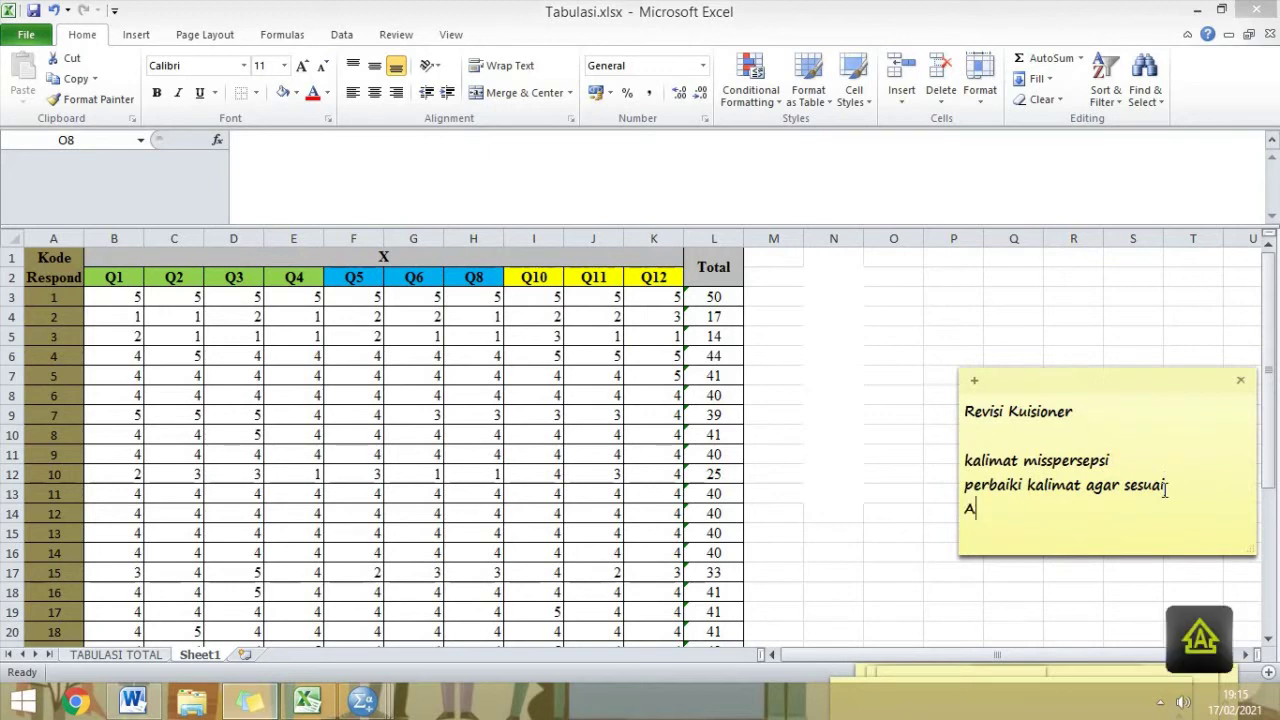
Add the line "Ambil data ulang dengan kalimat yang sudah disesuaikan" to the note
text(ata ulang dengan)
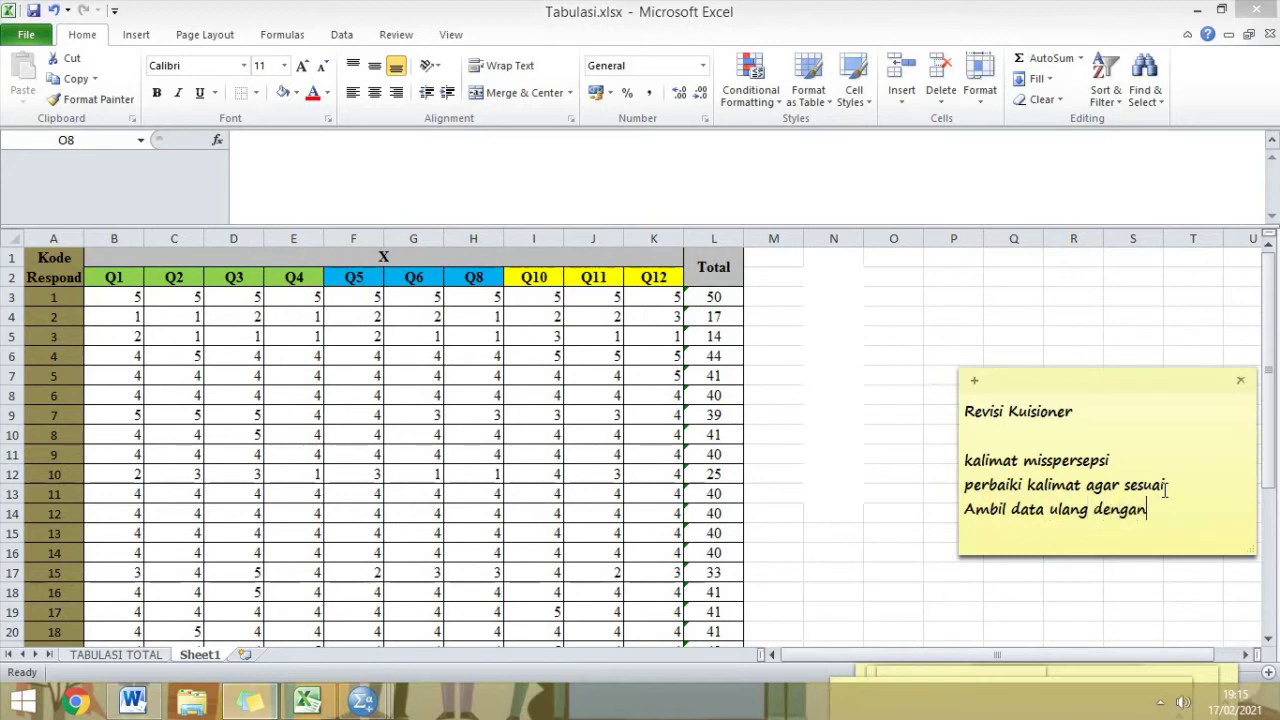
text( kalimat yang sudah d)
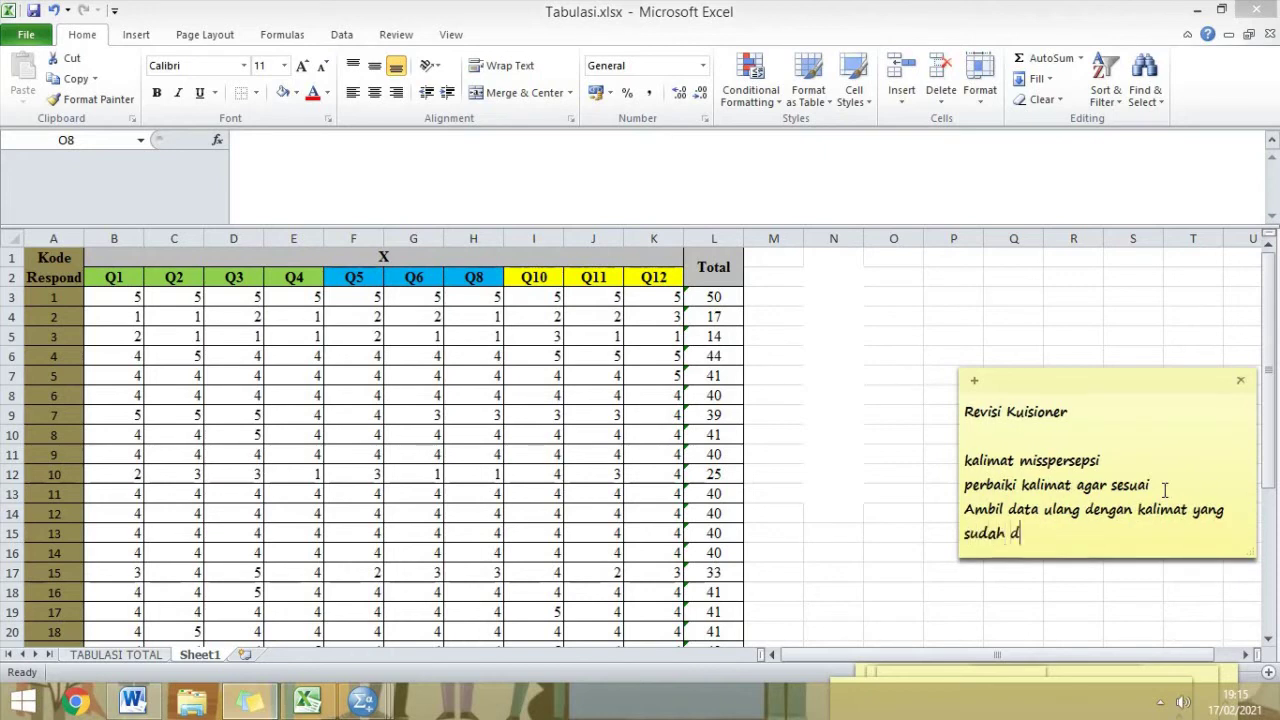
text(isesuaikan)
key(Return)
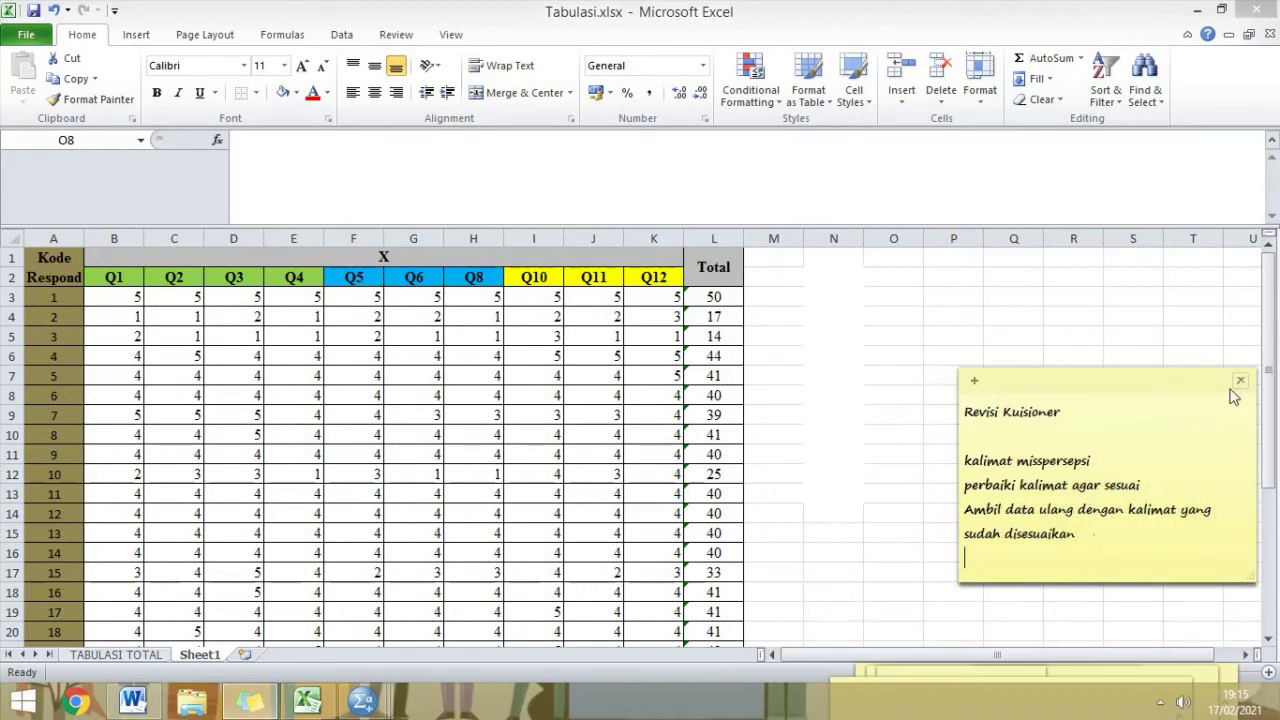
Finish the note, after some blank lines, with the closing lines "Semoga berhasil" and "Semangaaat :)"
key(Return)
key(Return)
text(Semoga)
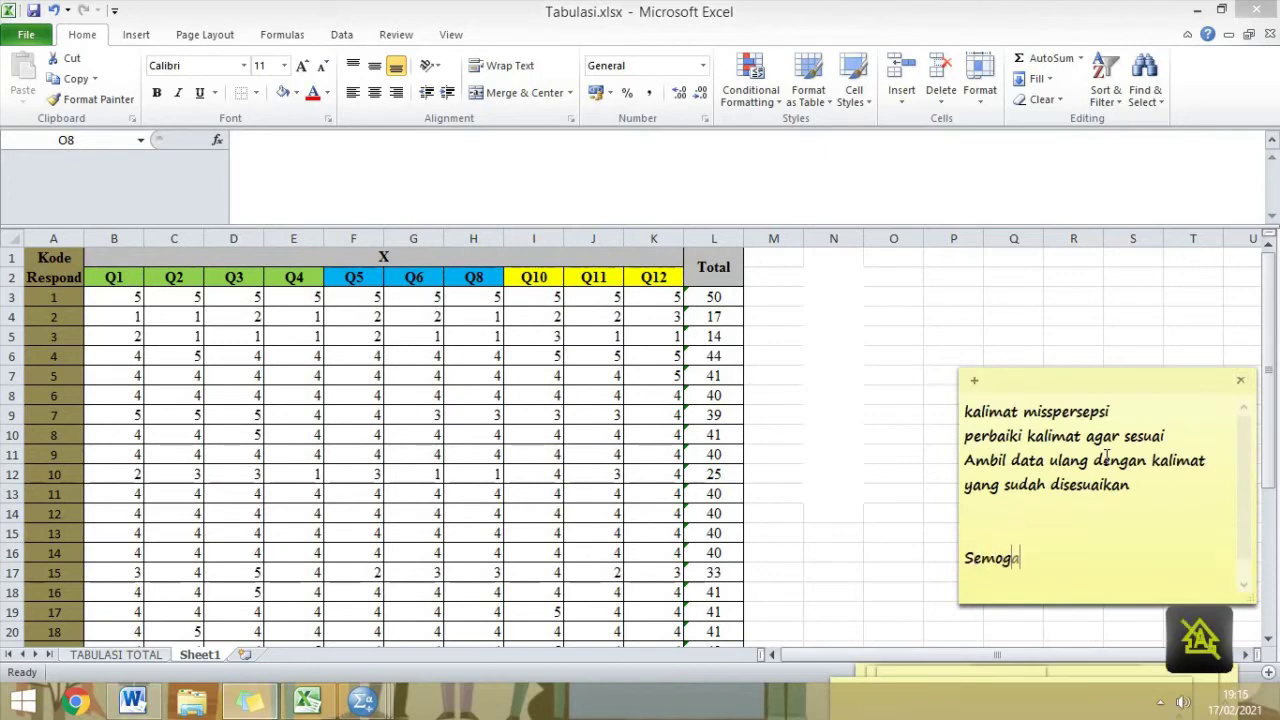
text( berhasil)
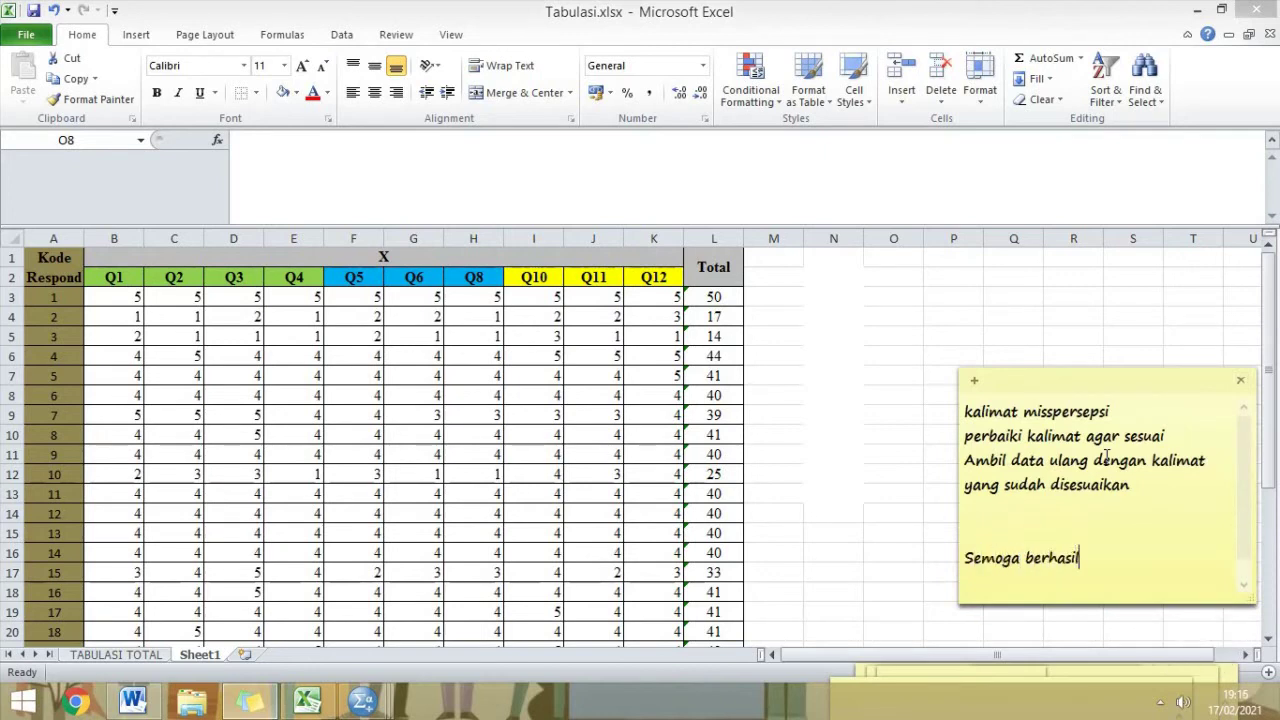
key(Return)
text(Sema)
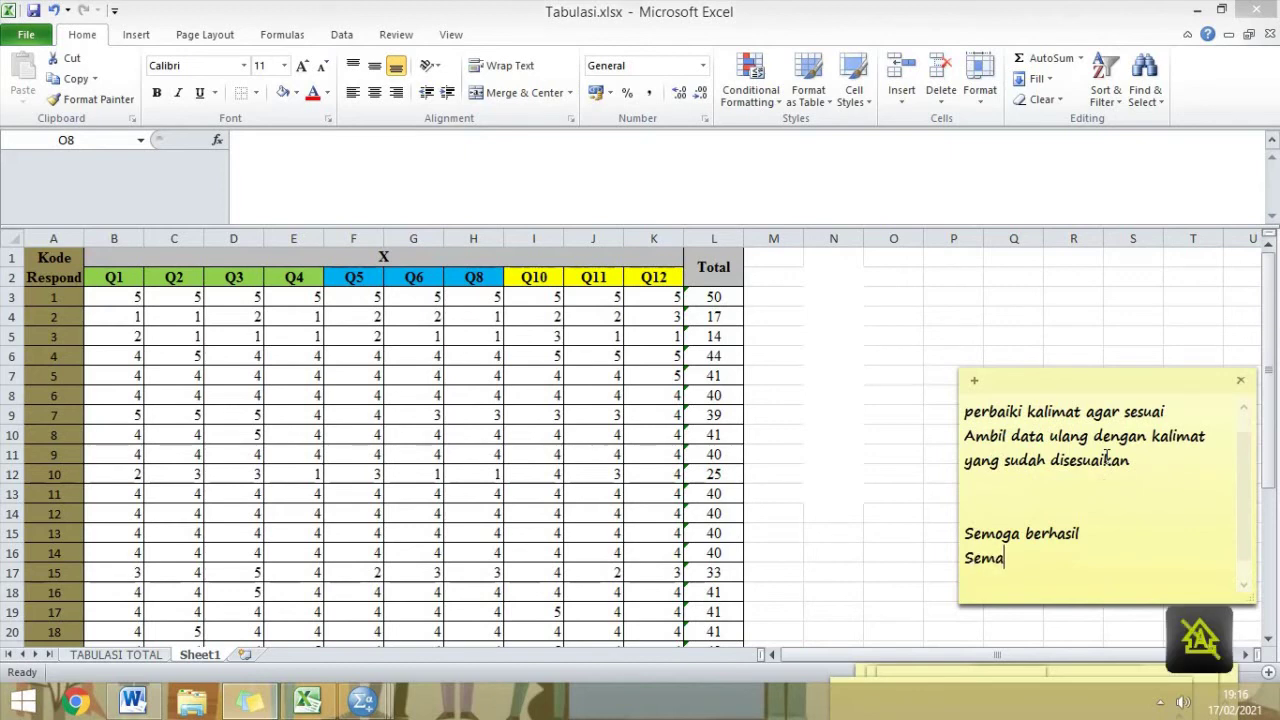
text(ngaaat :))
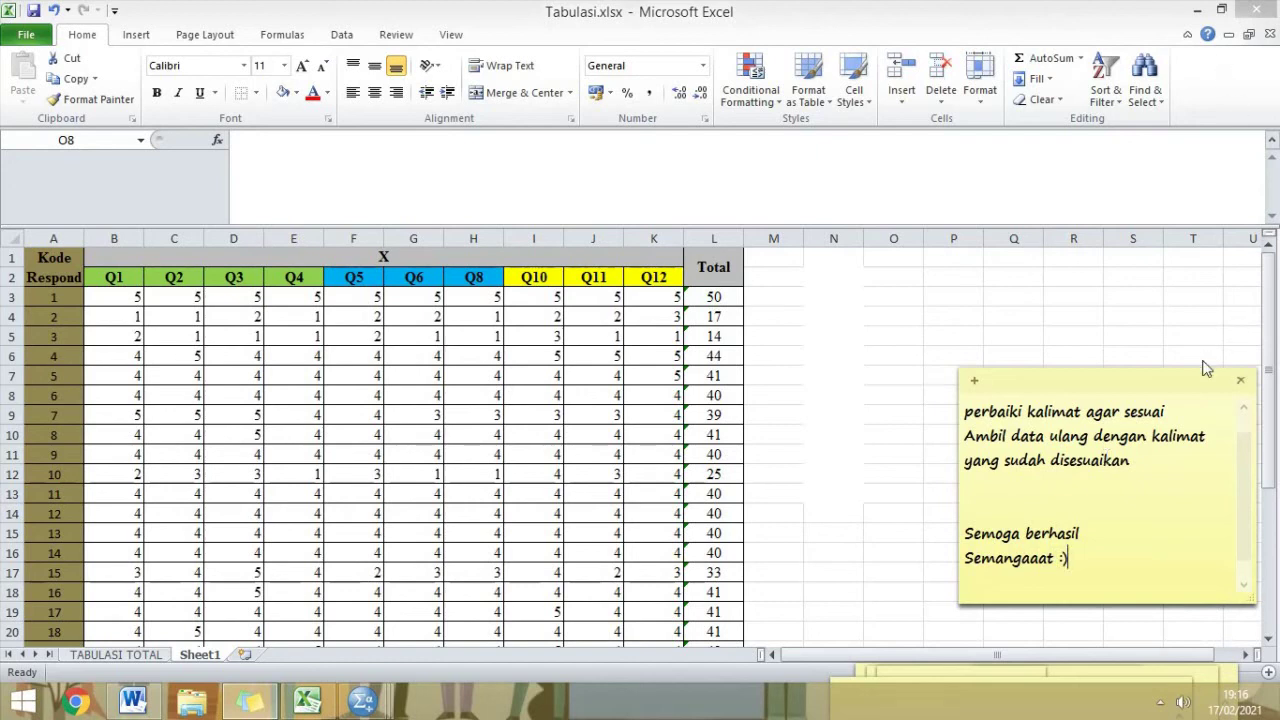
Keep the note without deleting it, minimize the Excel workbook and move the note down to the desktop's lower edge
click(1240, 385)
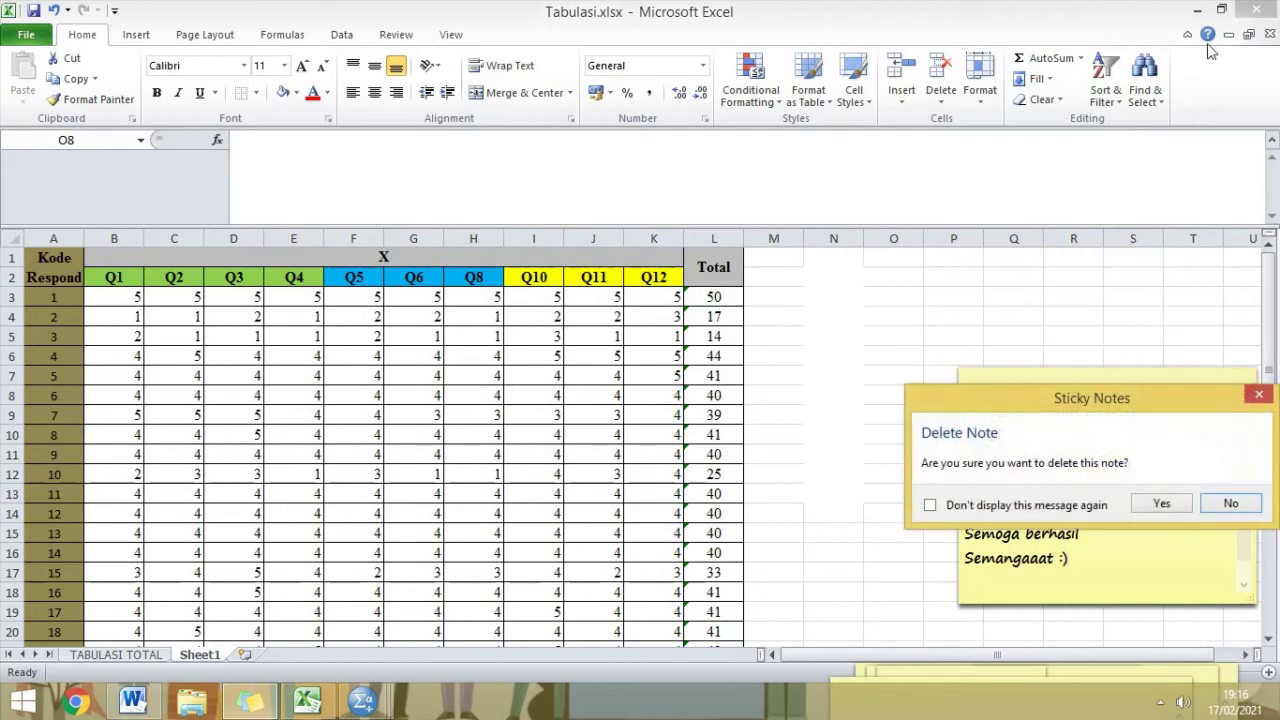
click(1230, 504)
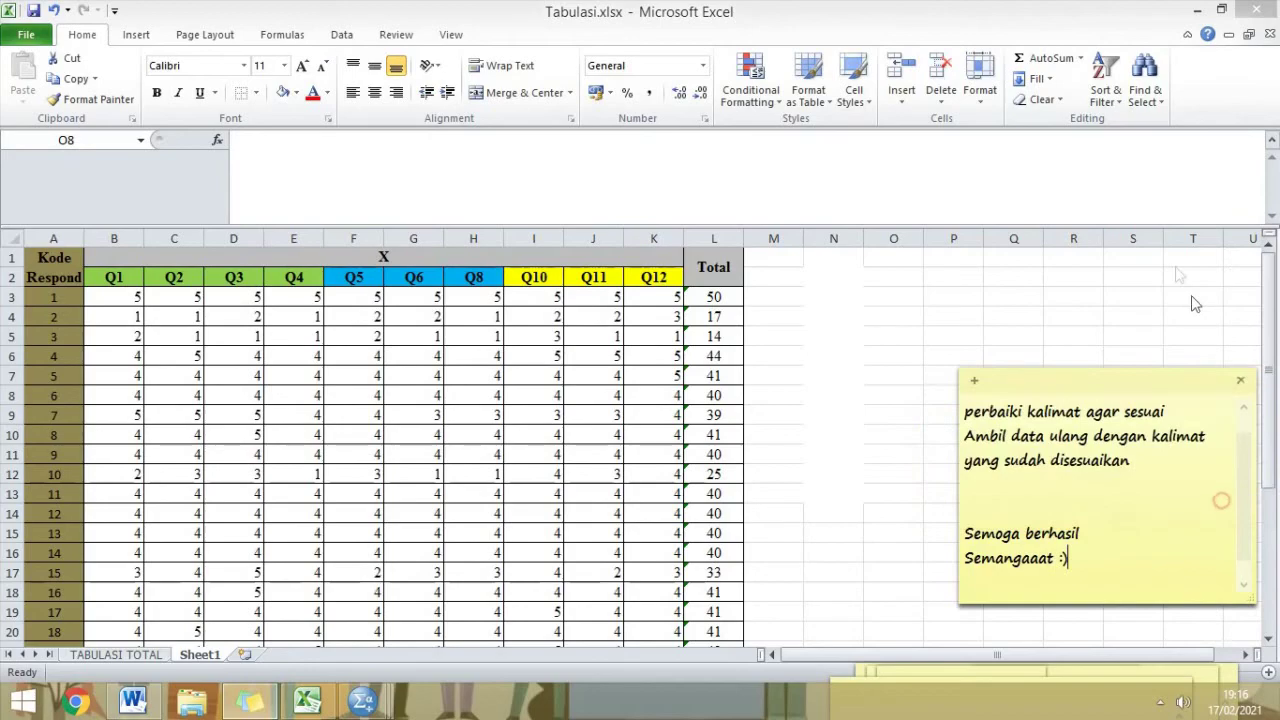
click(1198, 9)
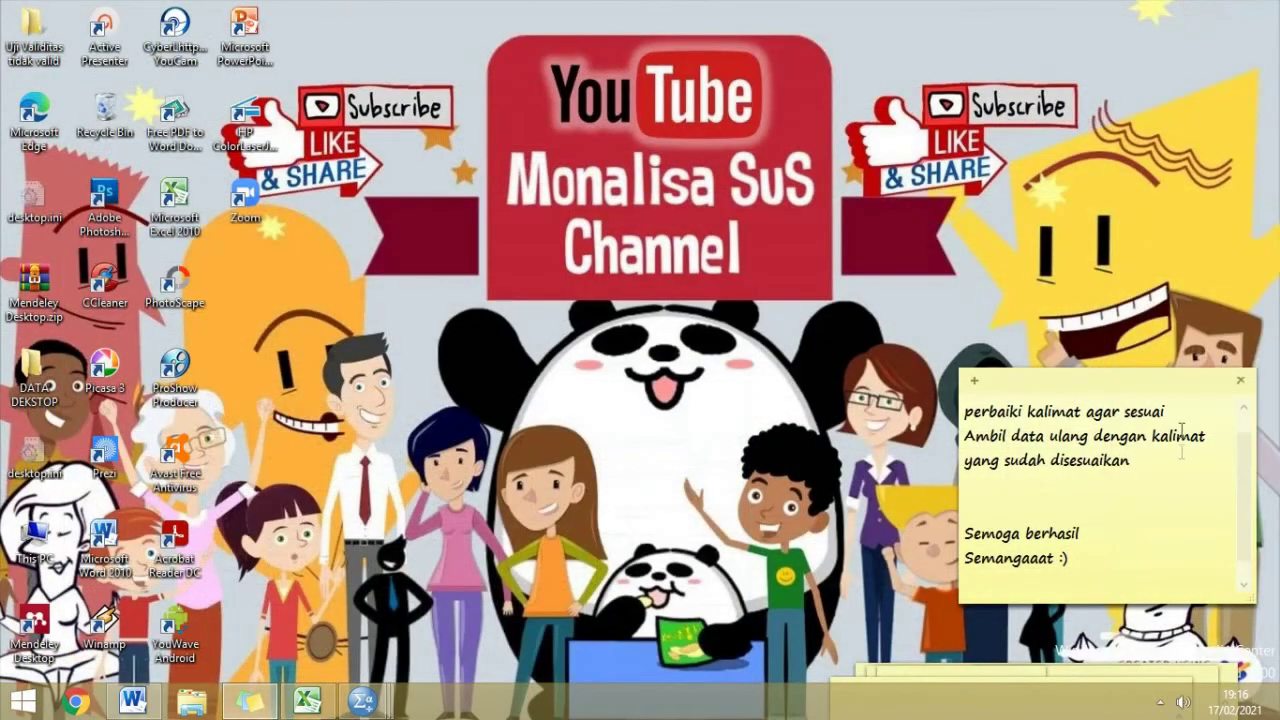
drag(1177, 398, 1148, 686)
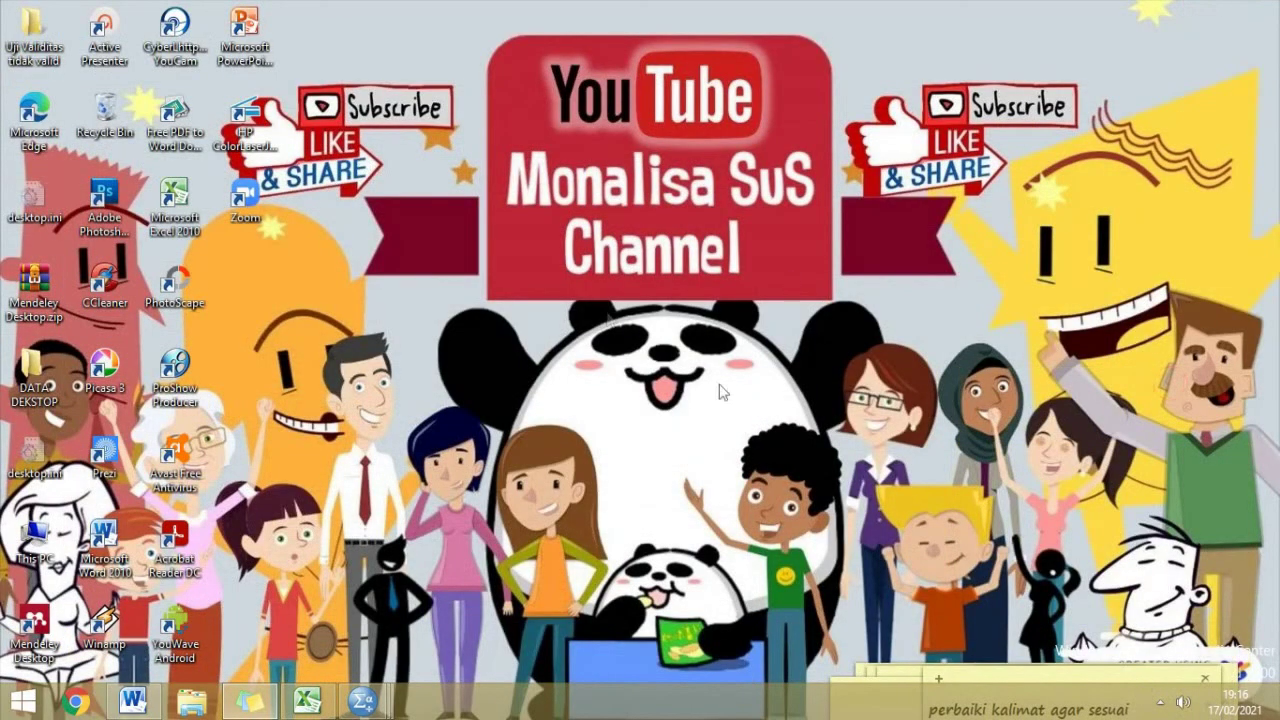